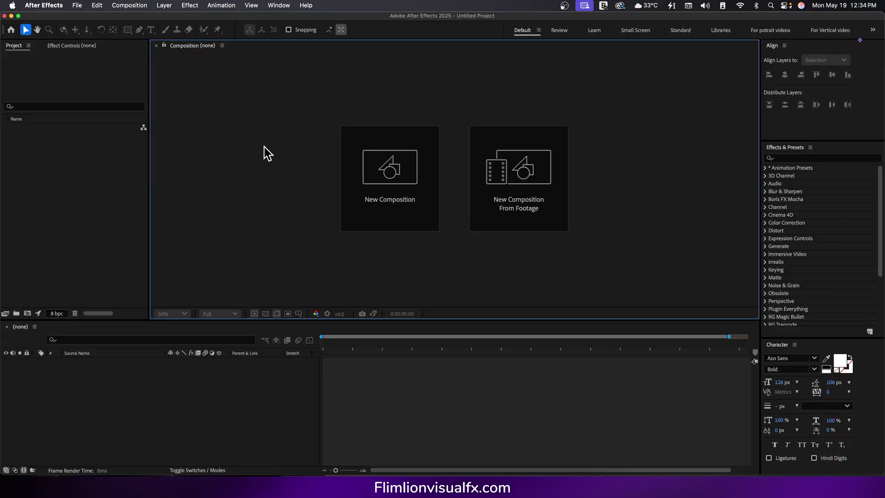
# Create a new composition named Main Logo at 1920×1080, 29.97 fps, lasting 10 seconds.
pyautogui.click(416, 182)
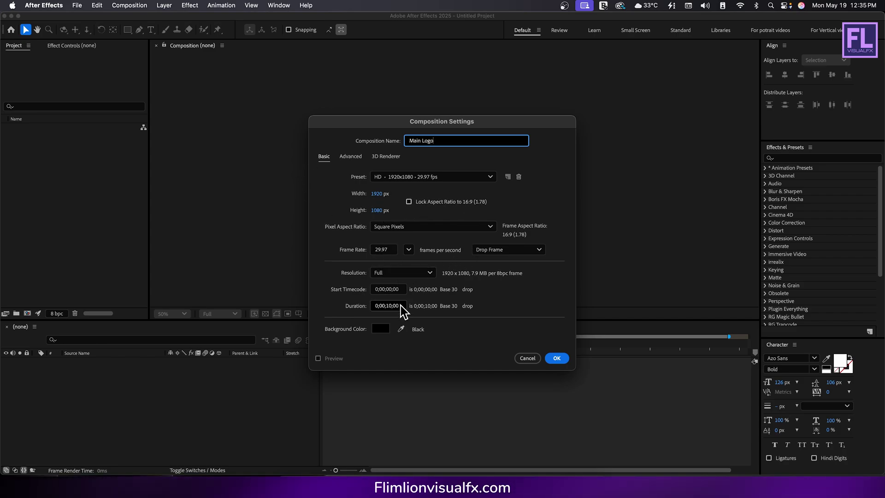
pyautogui.click(548, 358)
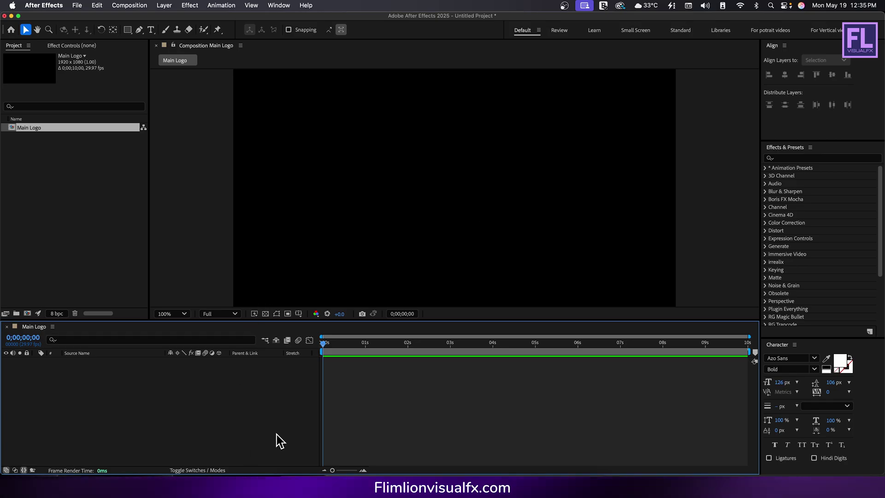
# Import all five project files and add Logo.png to the Main Logo composition.
pyautogui.click(287, 477)
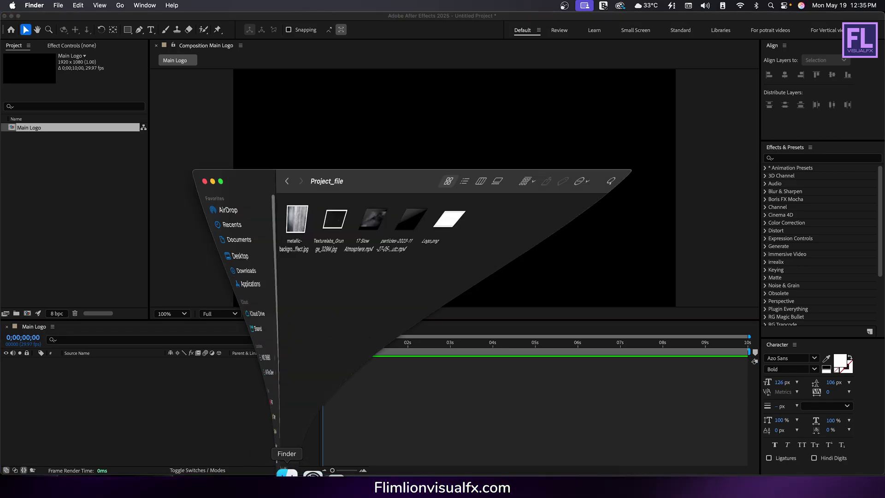
pyautogui.moveTo(595, 203); pyautogui.dragTo(101, 172)
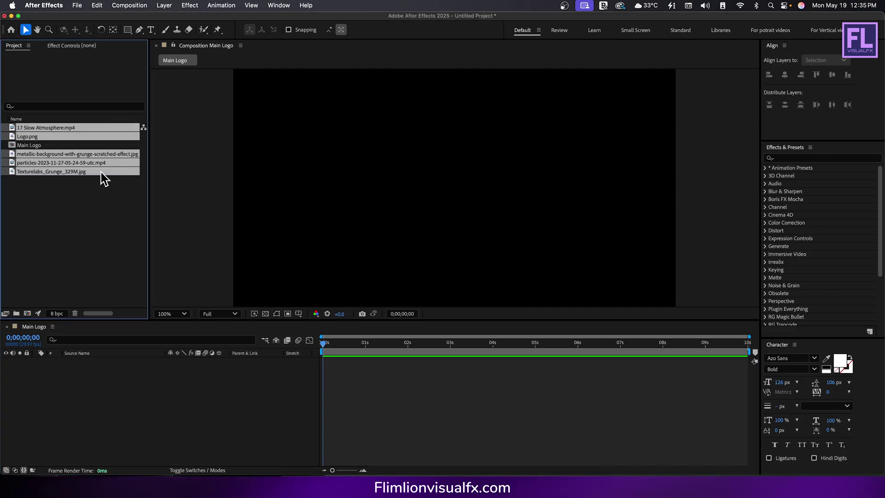
pyautogui.click(27, 137)
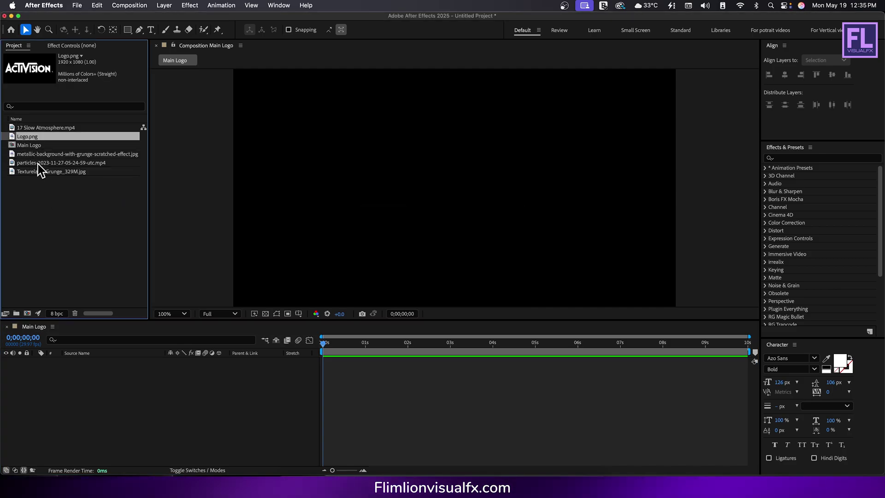
pyautogui.moveTo(37, 139); pyautogui.dragTo(103, 383)
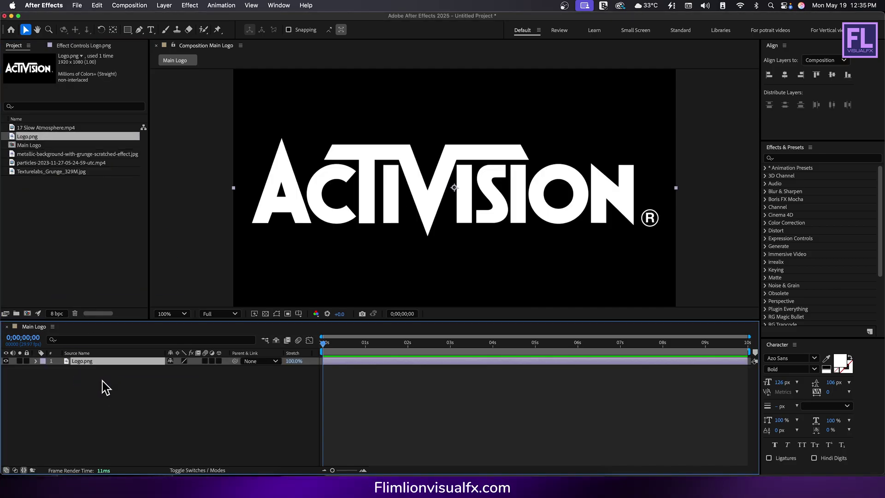
# Scale the logo layer down to 50% and nudge it slightly lower.
pyautogui.press('s')
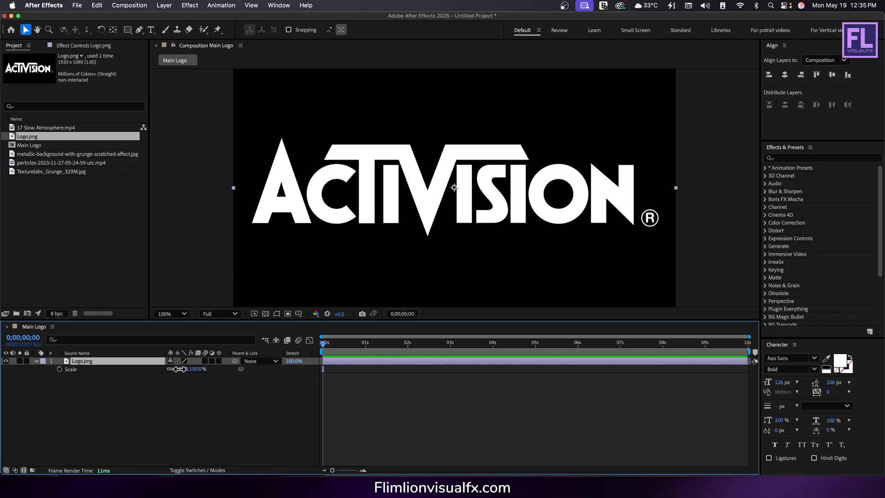
pyautogui.moveTo(176, 368)
pyautogui.mouseDown()
pyautogui.moveTo(150, 371)
pyautogui.moveTo(162, 372)
pyautogui.mouseUp()
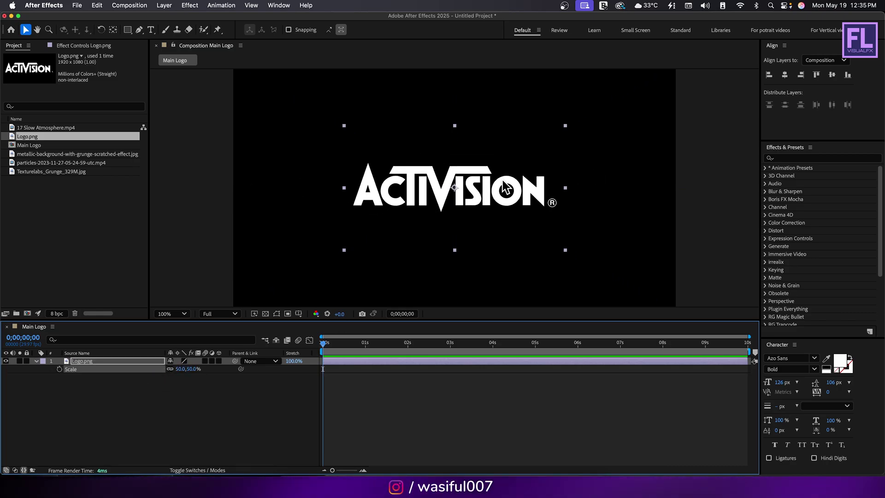
pyautogui.moveTo(506, 188); pyautogui.dragTo(506, 190)
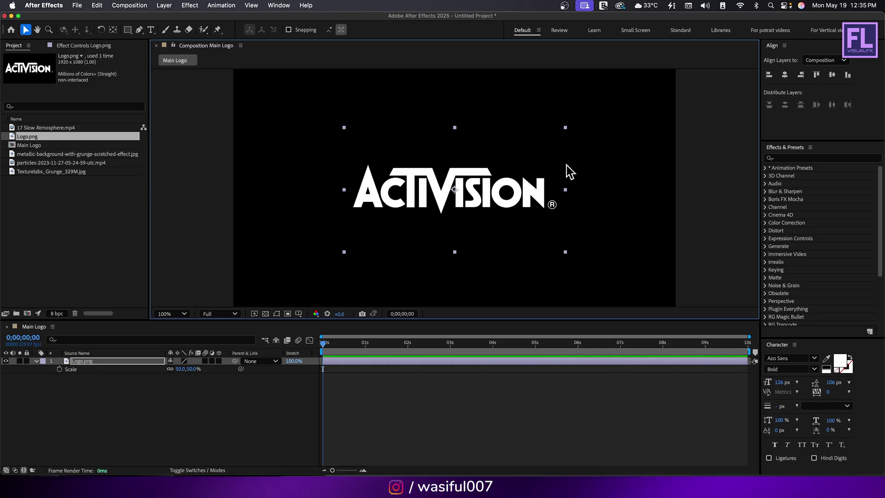
pyautogui.click(635, 160)
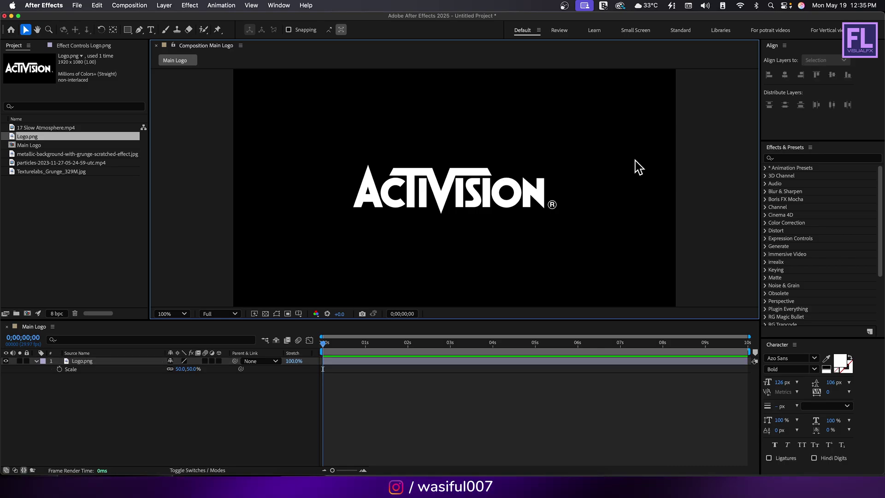
pyautogui.click(85, 362)
# Pre-compose the logo layer, moving all attributes, into a precomp named Logo.
pyautogui.click(37, 361)
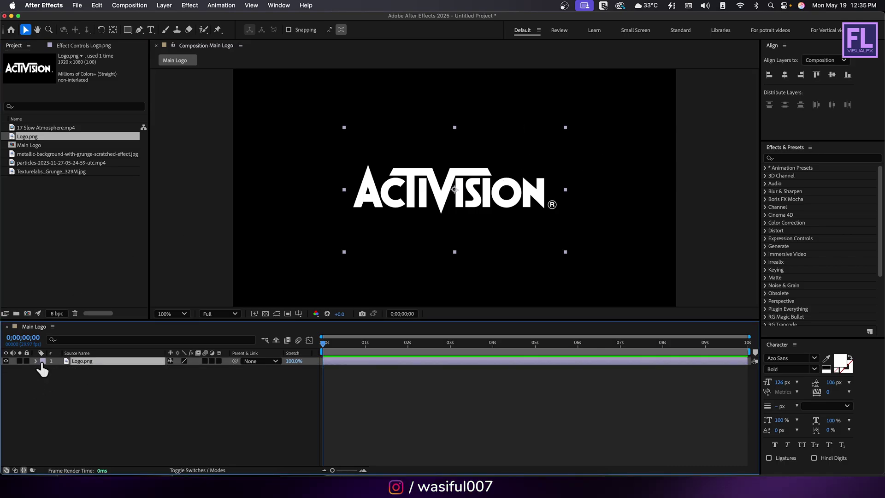
pyautogui.rightClick(116, 371)
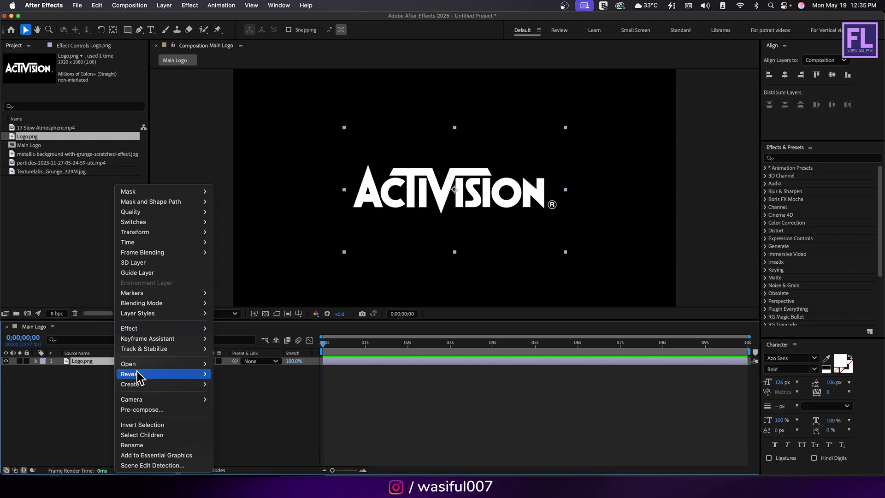
pyautogui.click(172, 418)
pyautogui.click(366, 252)
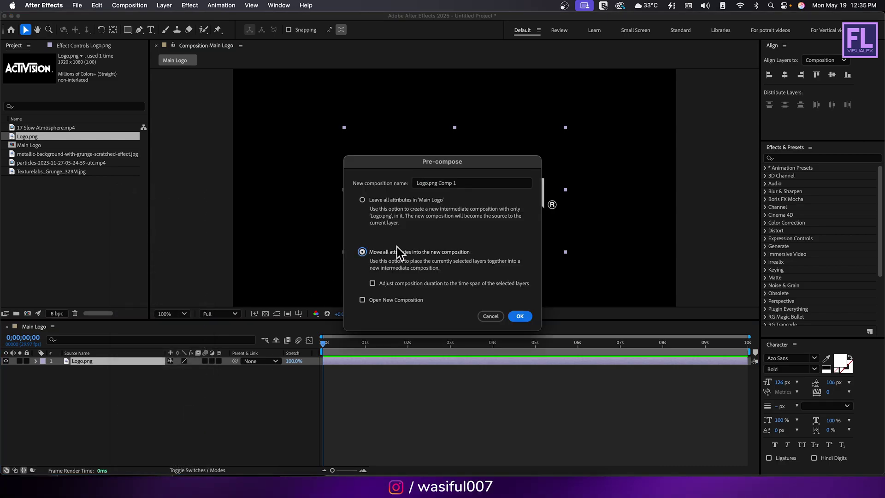
pyautogui.click(470, 184)
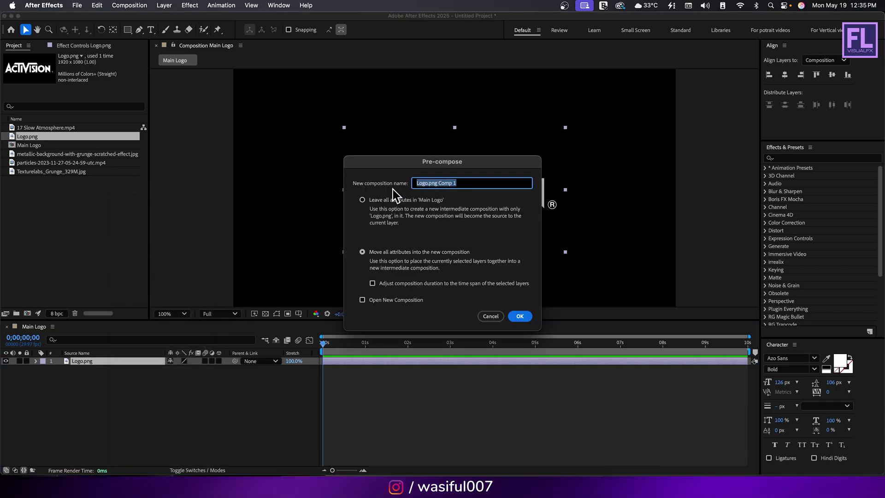
pyautogui.click(518, 316)
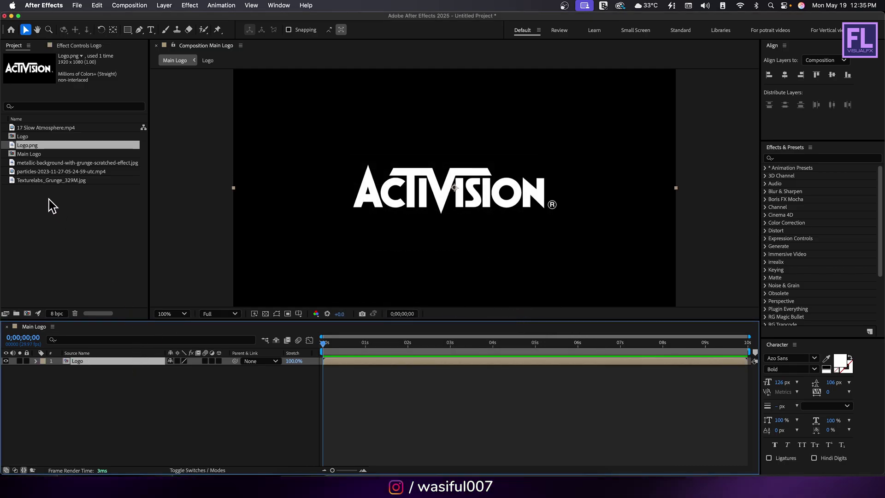
# Add the metallic grunge texture beneath the logo and scale it to 19%.
pyautogui.moveTo(98, 164); pyautogui.dragTo(105, 381)
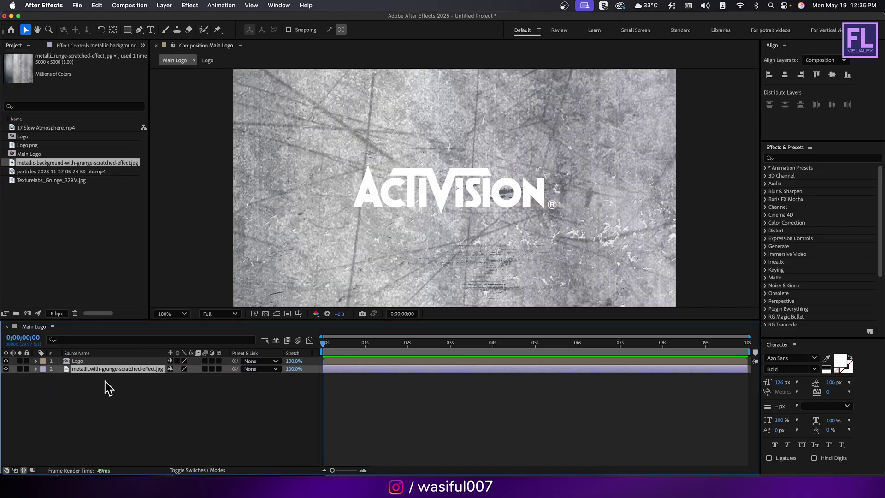
pyautogui.press('s')
pyautogui.moveTo(181, 384); pyautogui.dragTo(142, 381)
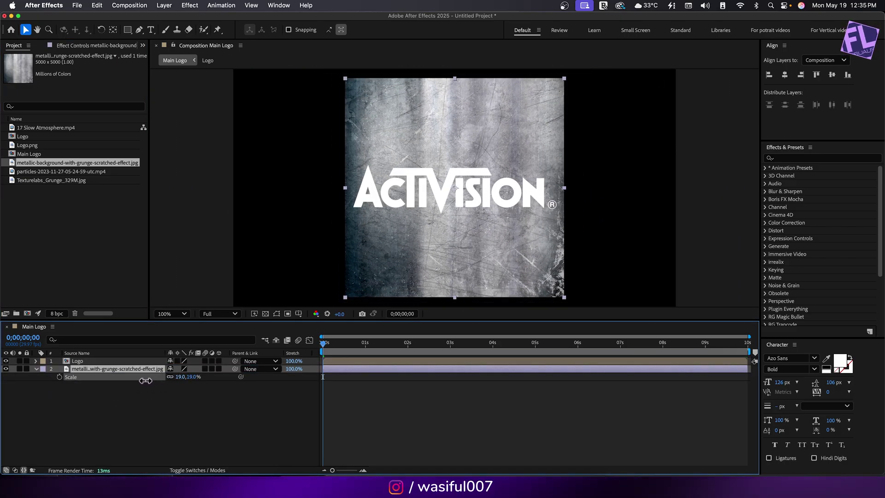
pyautogui.click(36, 368)
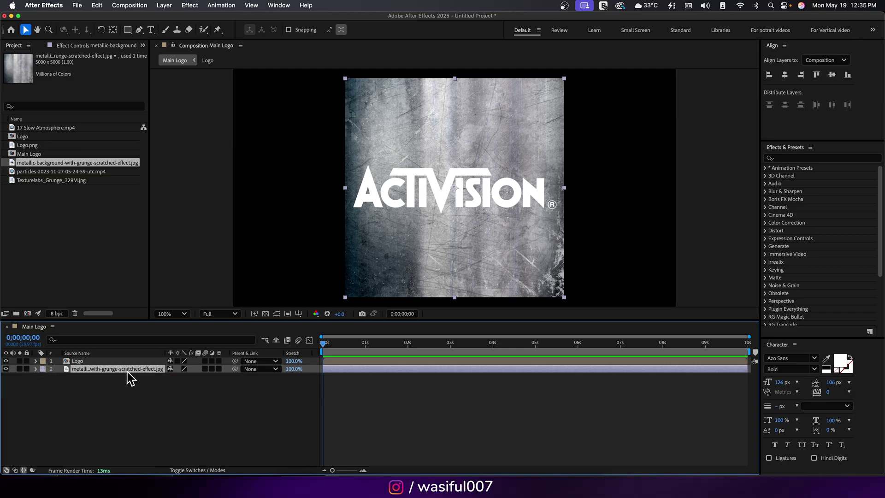
# Set the texture layer's Track Matte to the Logo layer.
pyautogui.click(189, 470)
pyautogui.click(237, 368)
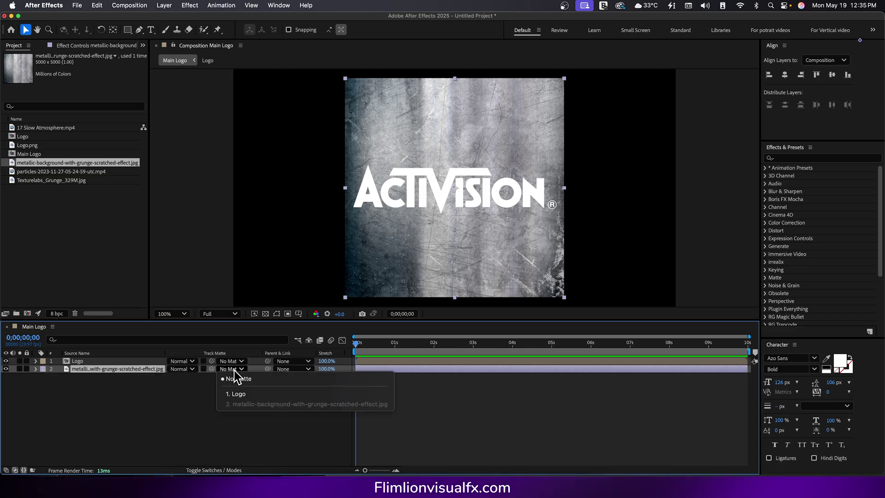
pyautogui.click(237, 396)
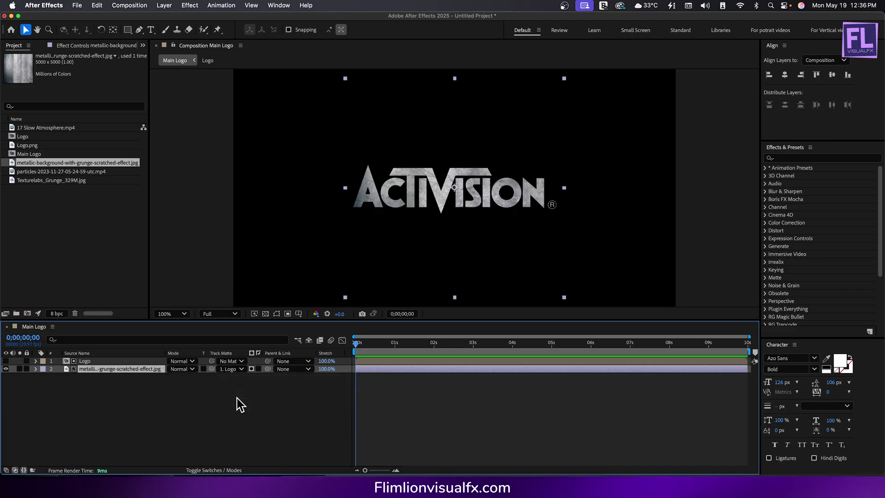
# Add a Bevel and Emboss style to the texture with Chisel Hard technique and size 63.
pyautogui.rightClick(106, 369)
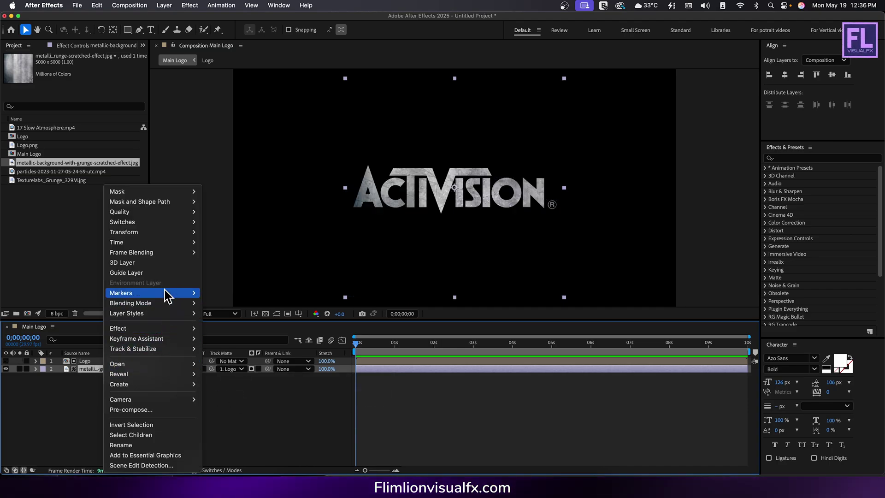
pyautogui.moveTo(183, 314)
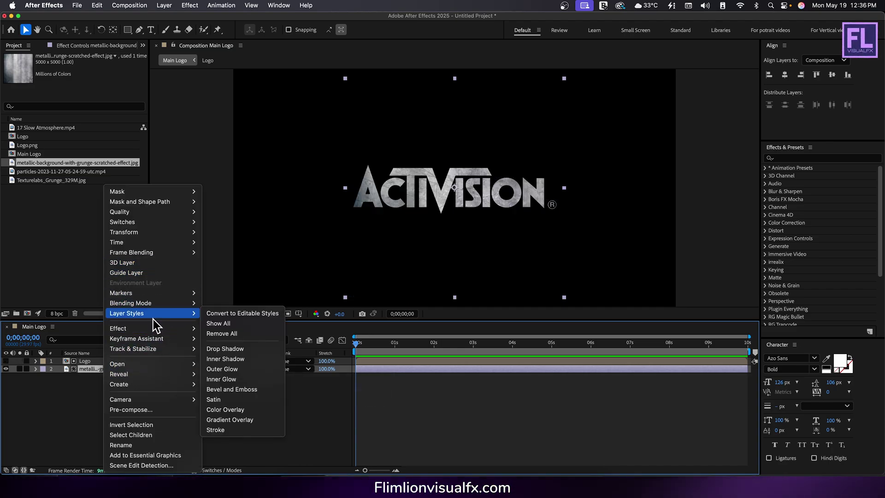
pyautogui.click(251, 390)
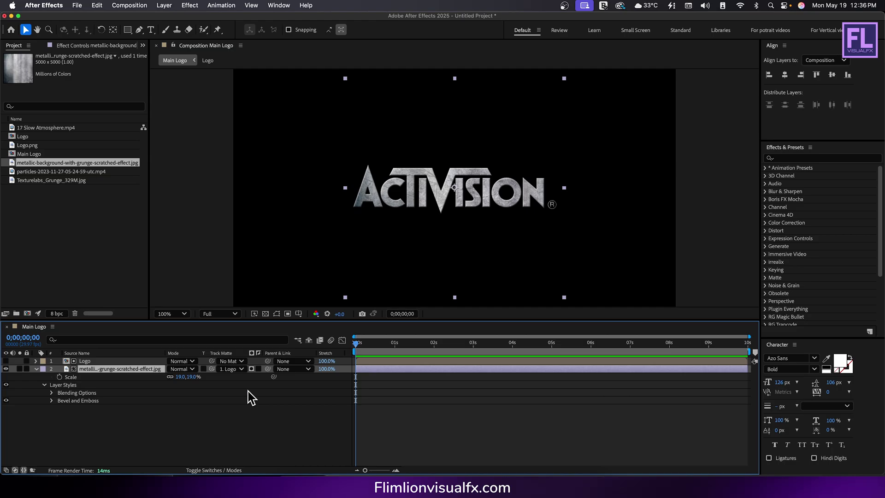
pyautogui.click(51, 401)
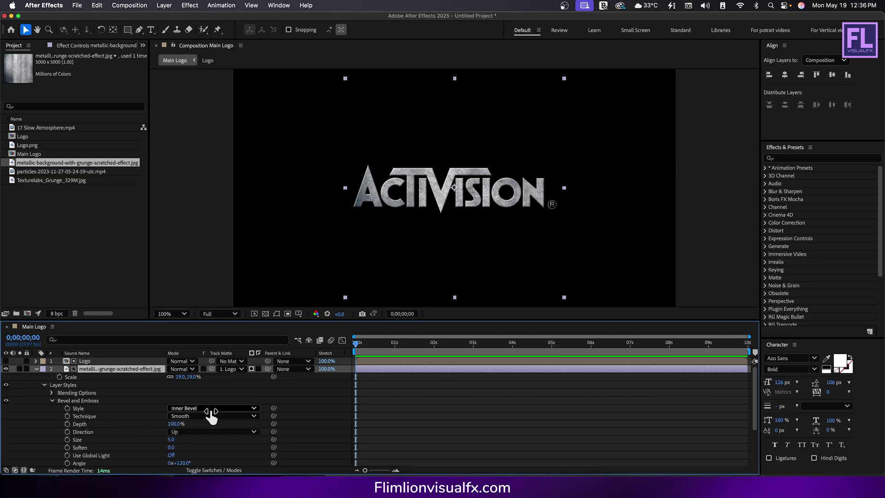
pyautogui.click(211, 410)
pyautogui.click(249, 415)
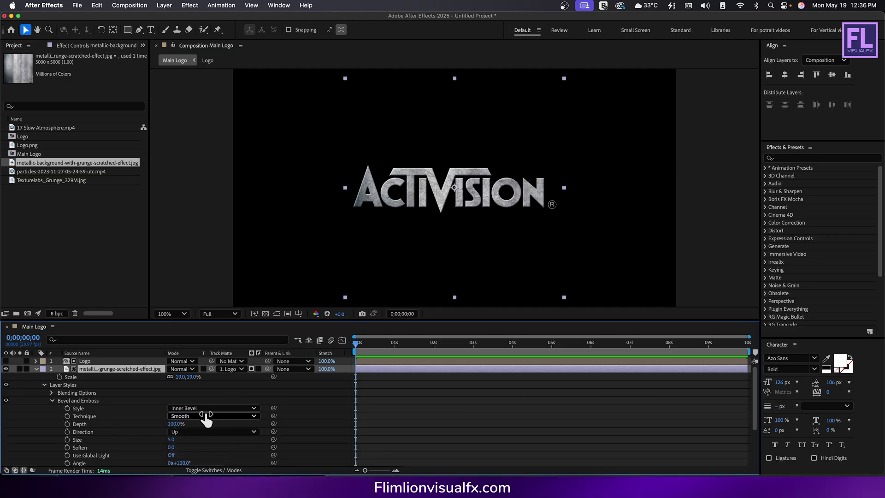
pyautogui.click(249, 416)
pyautogui.click(199, 437)
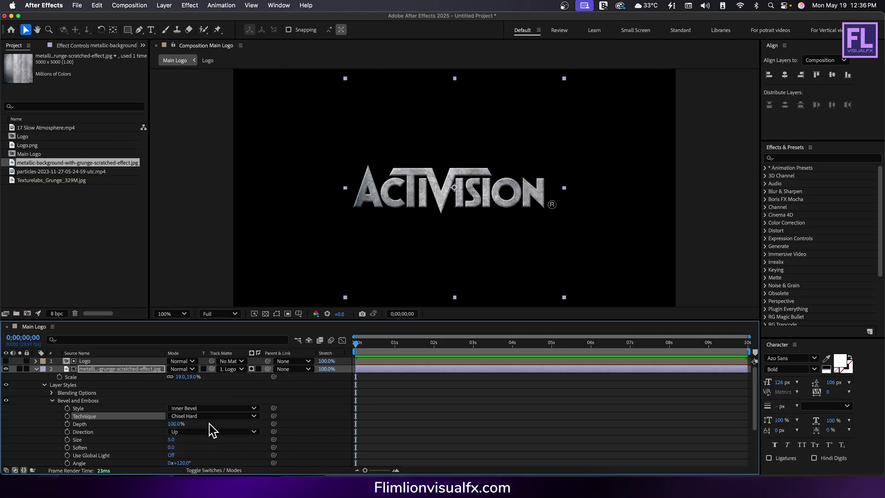
pyautogui.scroll(-3, 210, 424)
pyautogui.moveTo(173, 399); pyautogui.dragTo(204, 403)
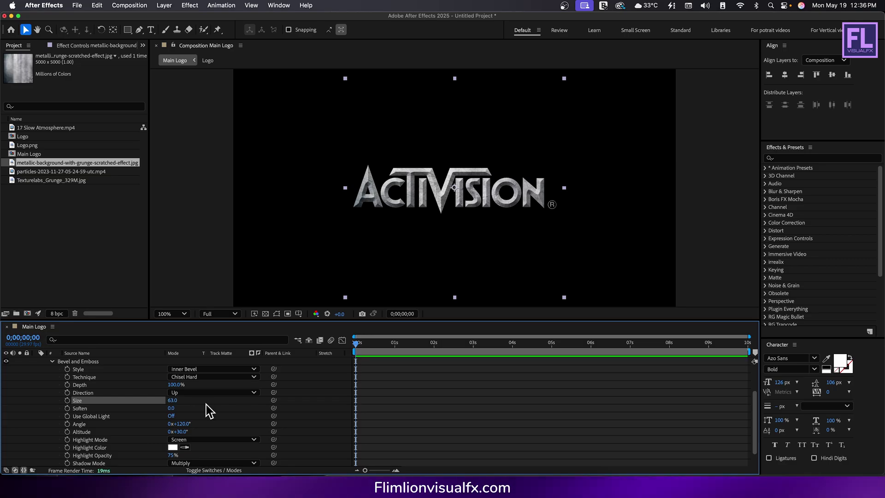
# Make the bevel highlight a bright blue in Overlay mode, keeping the original light angle.
pyautogui.moveTo(178, 424)
pyautogui.mouseDown()
pyautogui.moveTo(192, 425)
pyautogui.moveTo(190, 433)
pyautogui.mouseUp()
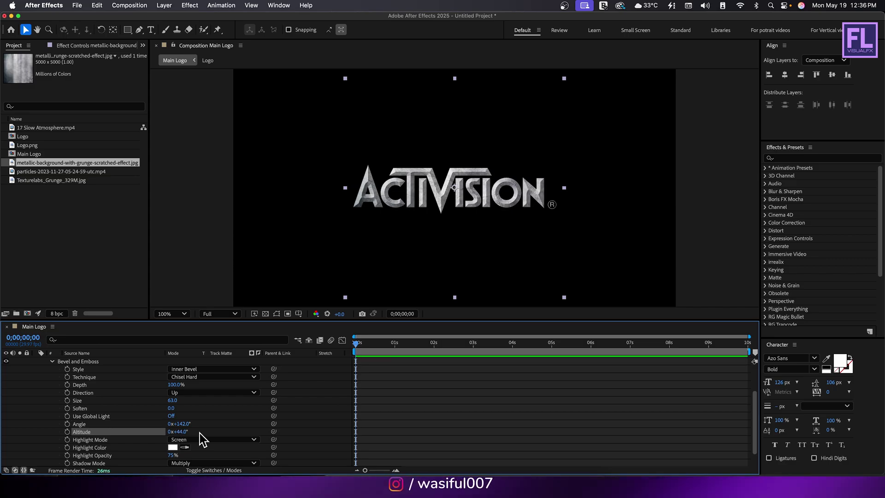
pyautogui.press('cmd+z')
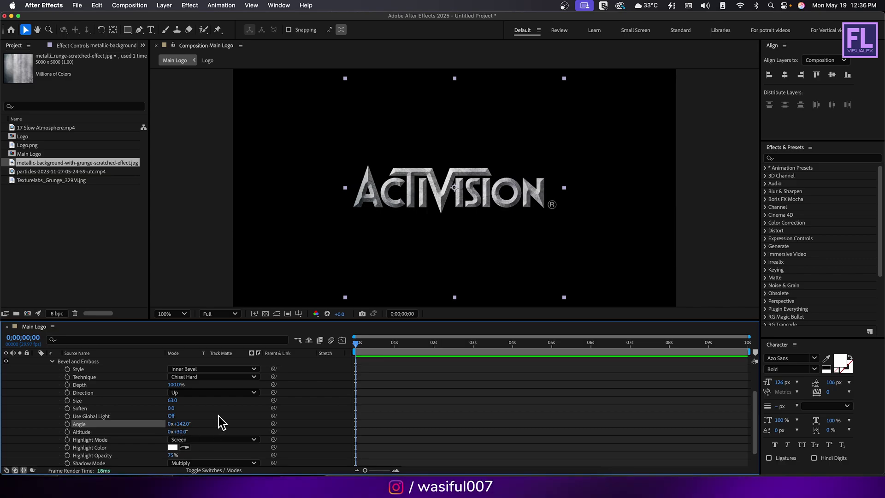
pyautogui.scroll(-2, 219, 416)
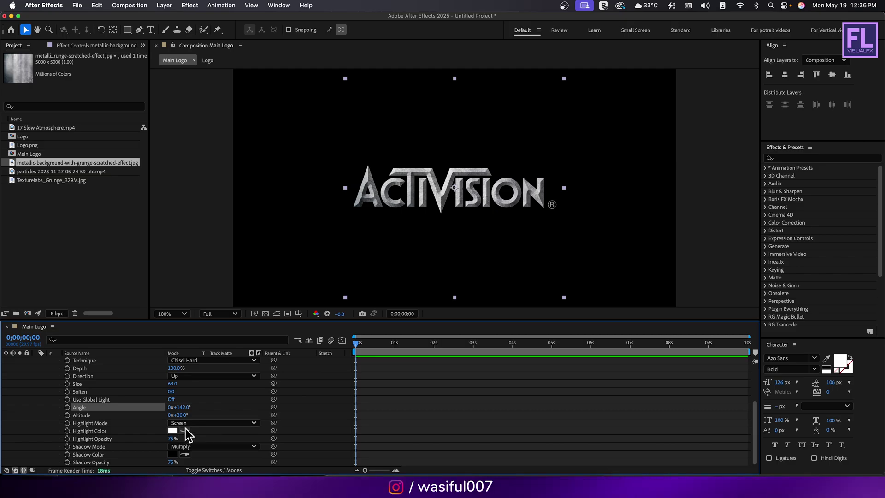
pyautogui.click(211, 423)
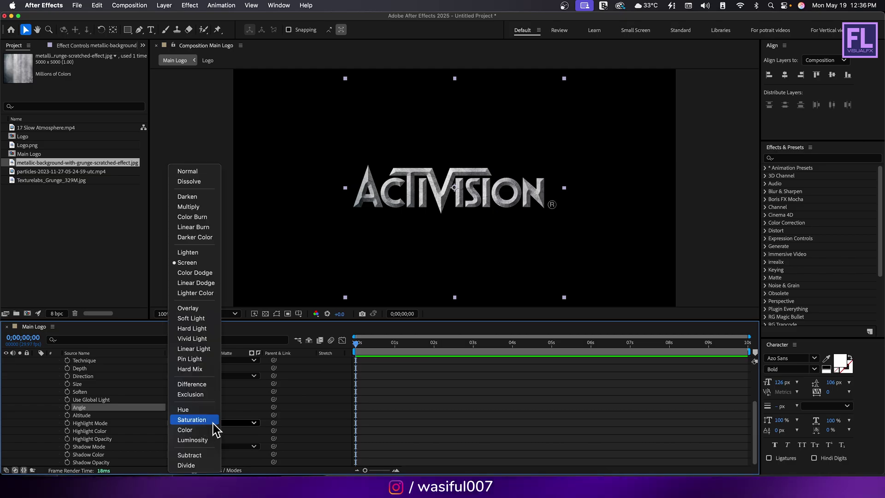
pyautogui.click(197, 308)
pyautogui.click(173, 431)
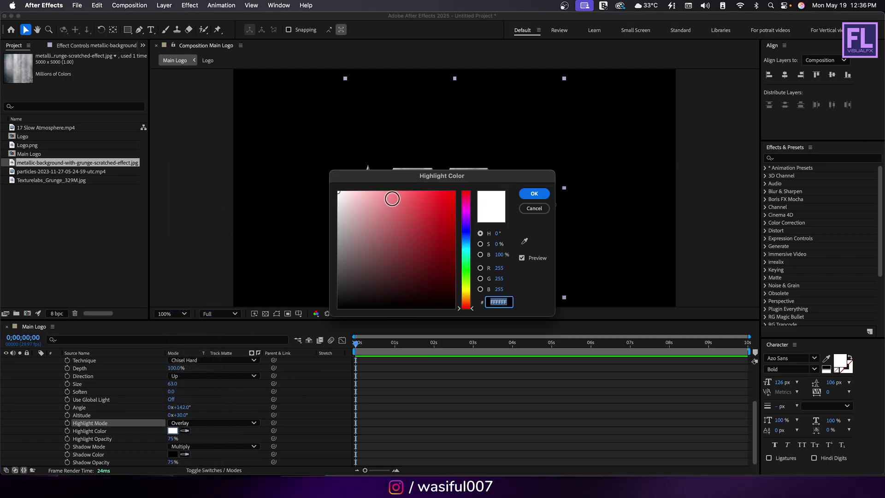
pyautogui.moveTo(417, 177); pyautogui.dragTo(641, 121)
pyautogui.click(689, 180)
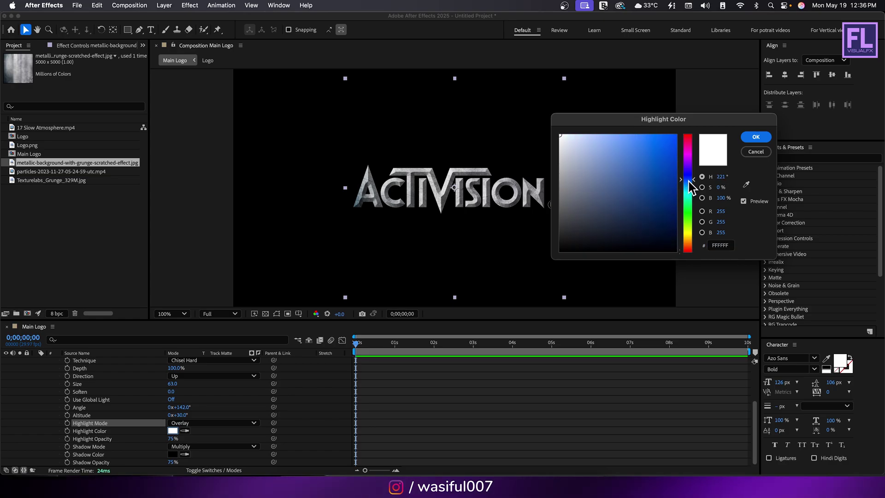
pyautogui.click(664, 143)
pyautogui.click(756, 137)
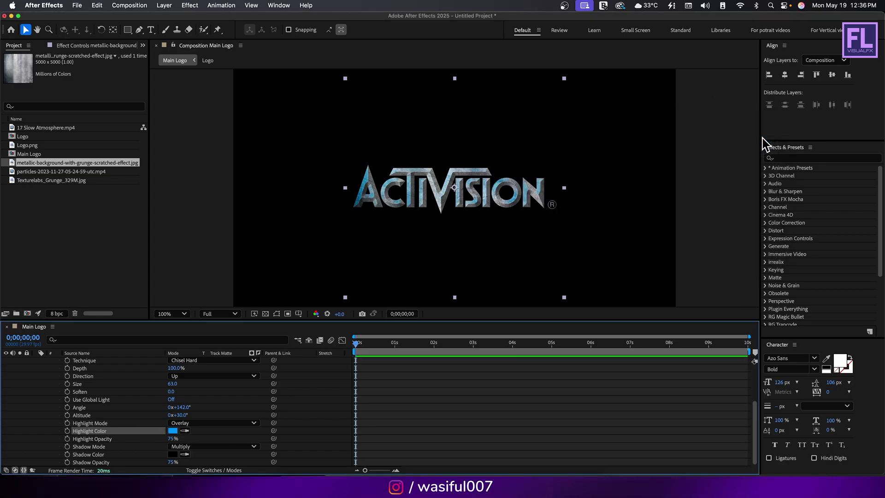
# Set bevel Highlight Opacity to 100% and Shadow Opacity to 80%.
pyautogui.moveTo(172, 438); pyautogui.dragTo(187, 439)
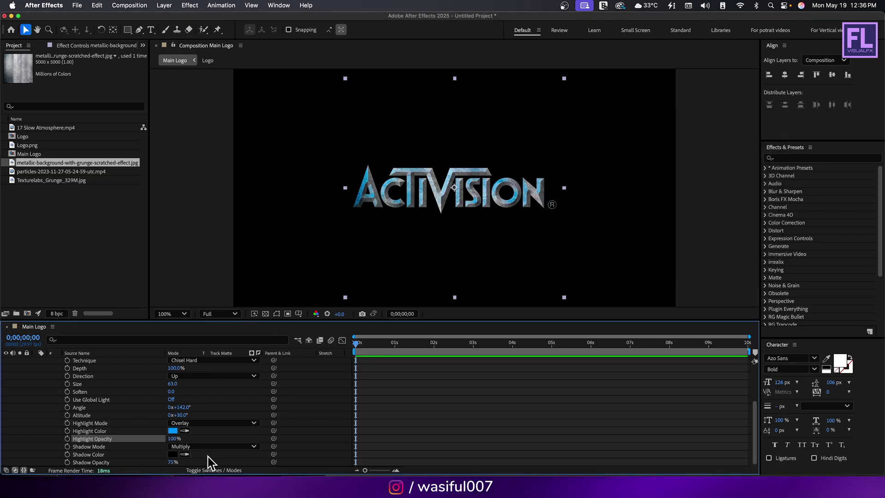
pyautogui.click(173, 463)
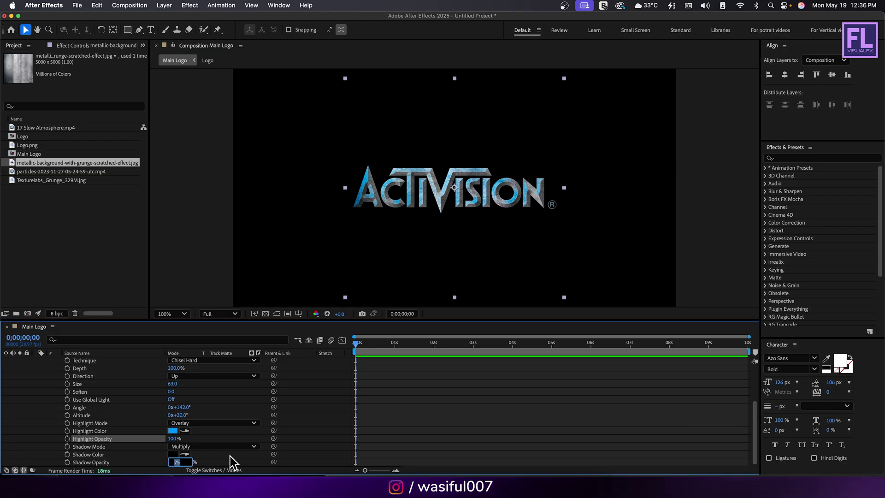
pyautogui.write('80')
pyautogui.press('Return')
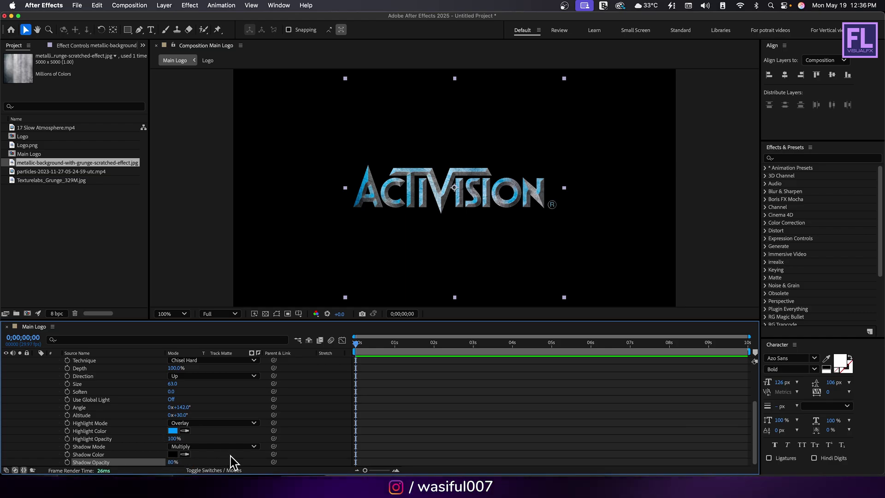
# Apply Curves to the metallic texture layer and pull the RGB curve down to darken it.
pyautogui.scroll(5, 118, 396)
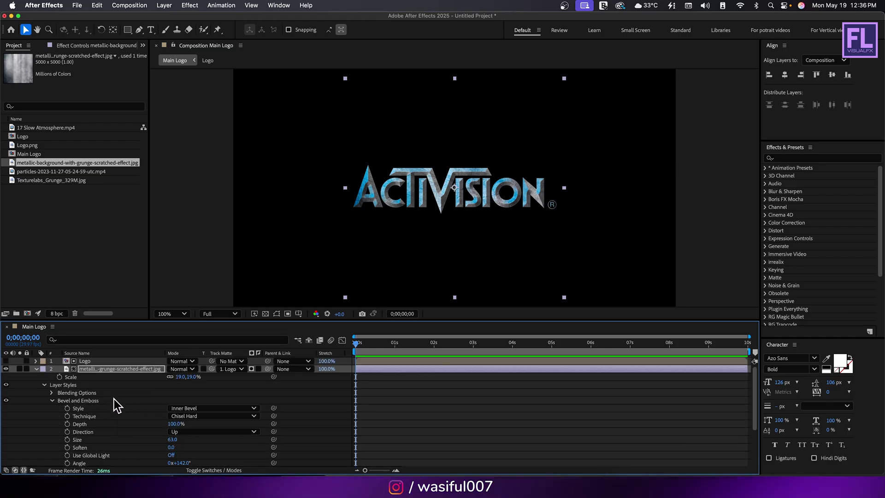
pyautogui.click(36, 369)
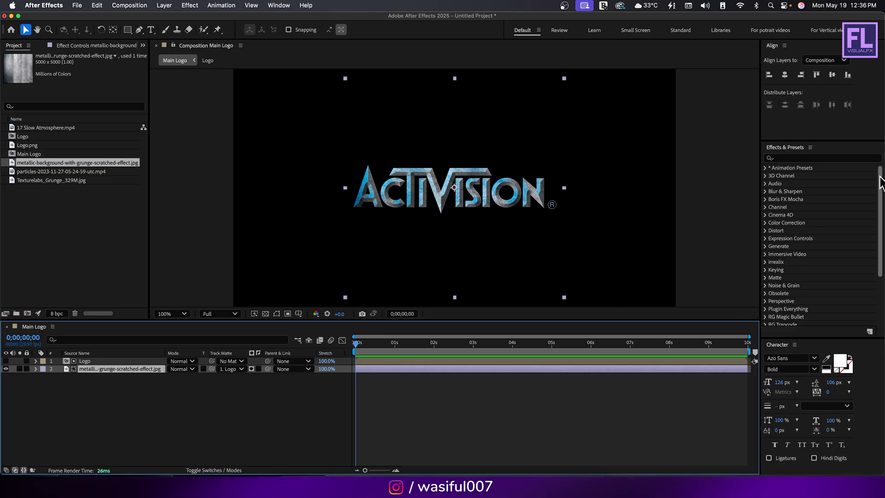
pyautogui.click(828, 158)
pyautogui.write('curv')
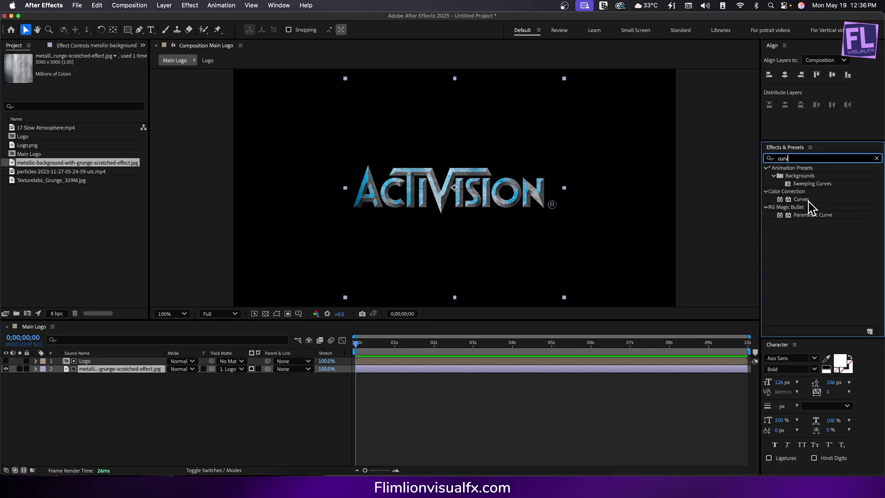
pyautogui.moveTo(807, 201); pyautogui.dragTo(125, 369)
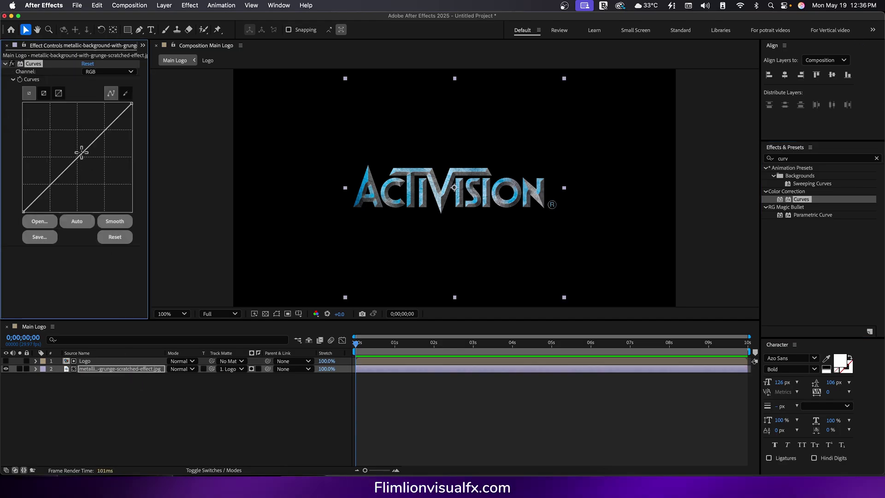
pyautogui.moveTo(82, 152); pyautogui.dragTo(93, 165)
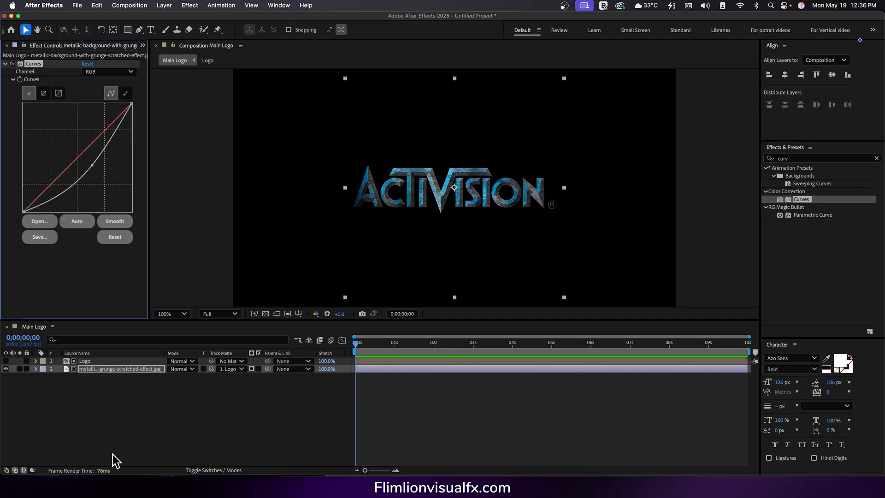
# Duplicate the Logo layer and make the new top copy visible.
pyautogui.click(97, 362)
pyautogui.press('super+d')
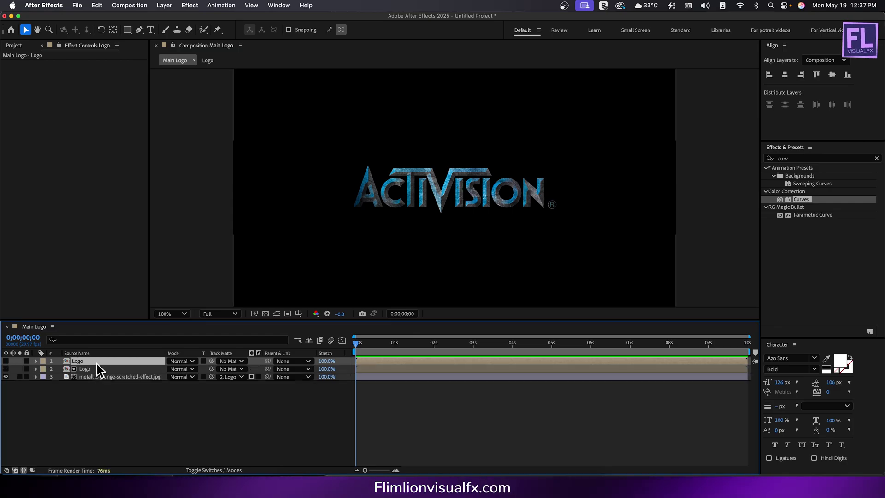
pyautogui.click(6, 361)
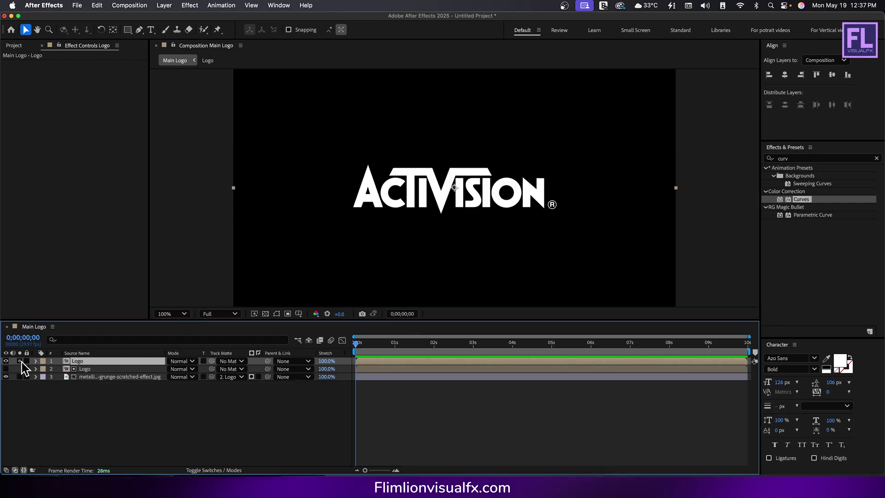
# Apply a Fill effect to the top Logo copy with the colour set to black.
pyautogui.click(804, 158)
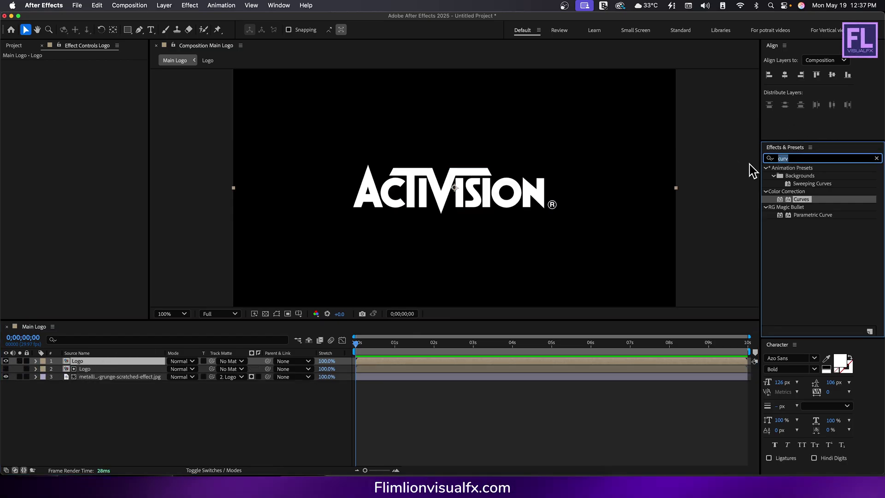
pyautogui.write('f')
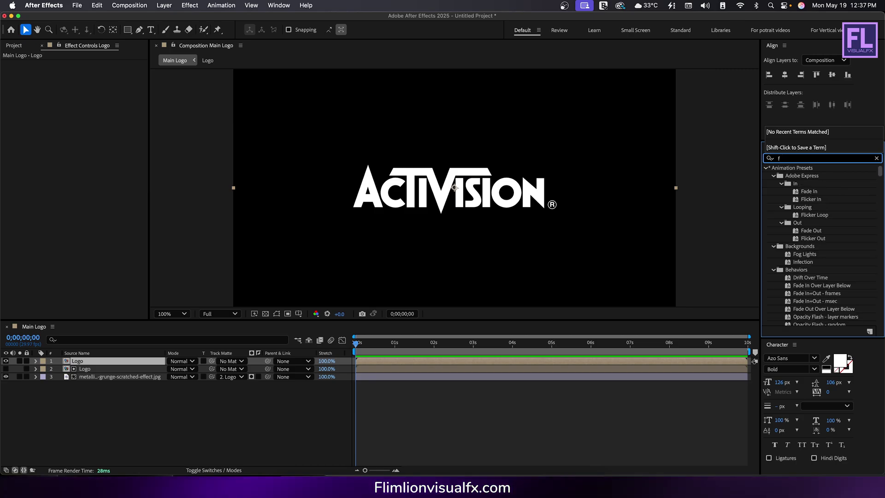
pyautogui.write('ill')
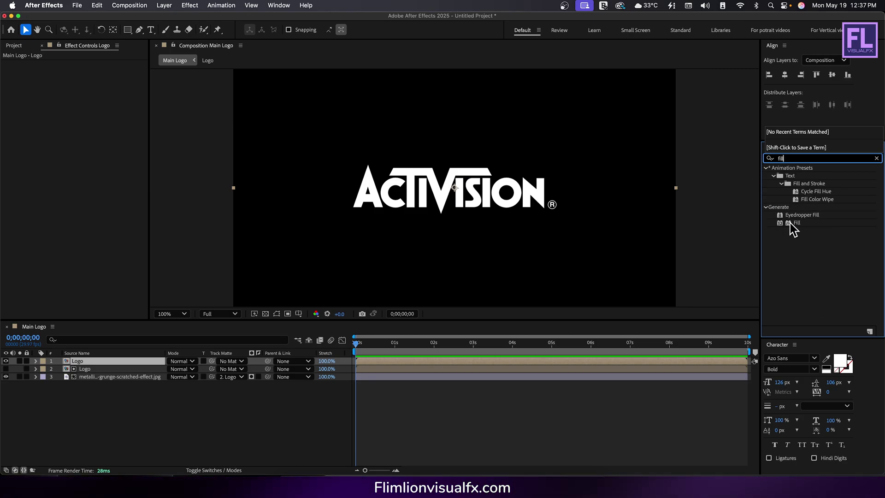
pyautogui.moveTo(789, 222); pyautogui.dragTo(112, 362)
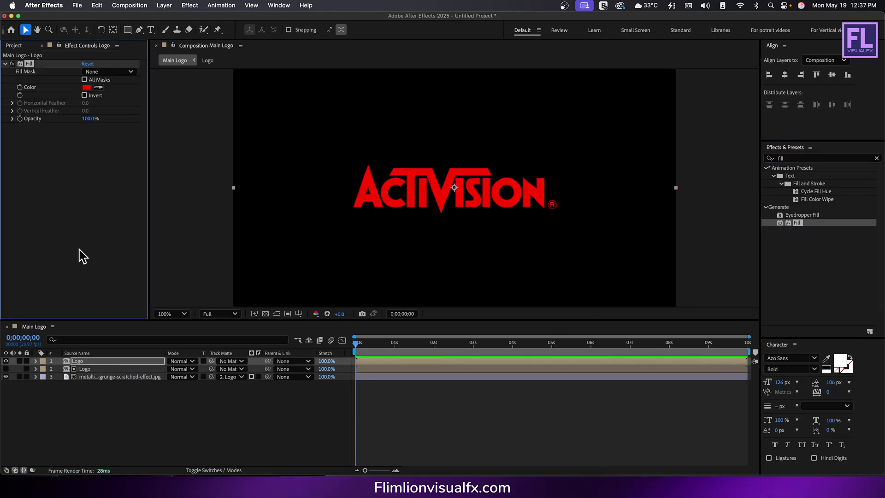
pyautogui.click(87, 87)
pyautogui.moveTo(376, 236); pyautogui.dragTo(336, 306)
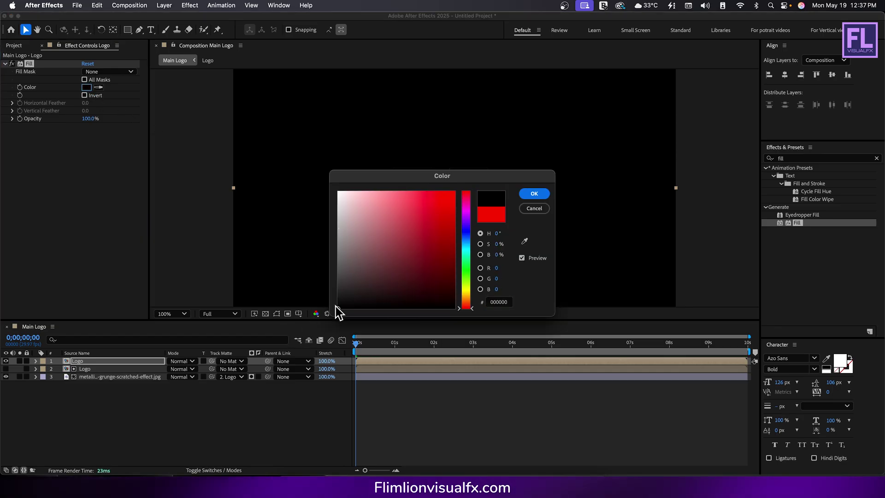
pyautogui.click(533, 194)
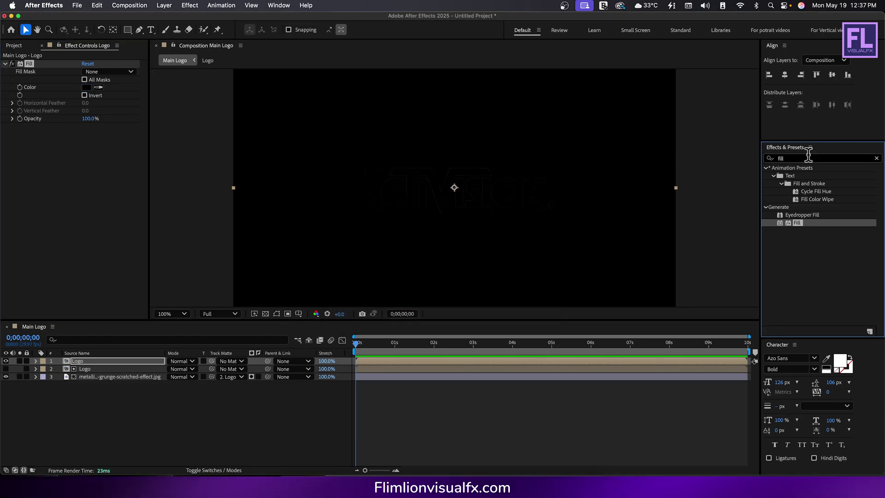
pyautogui.click(793, 160)
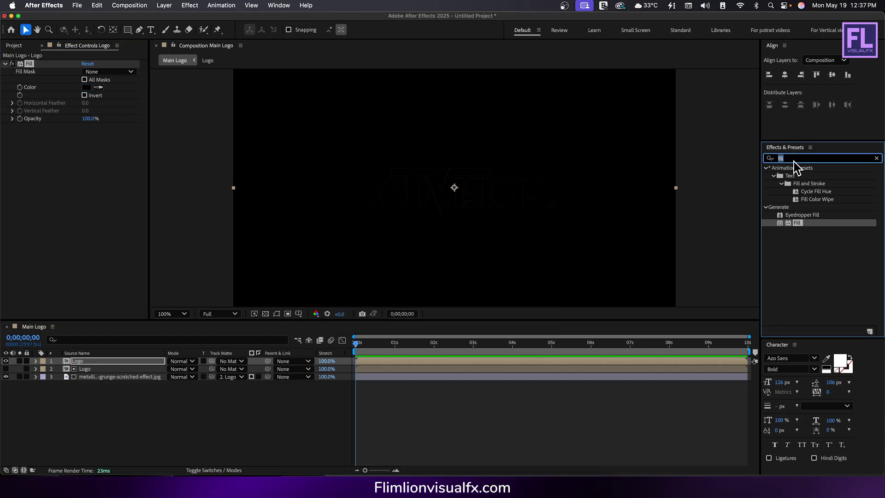
pyautogui.write('beve')
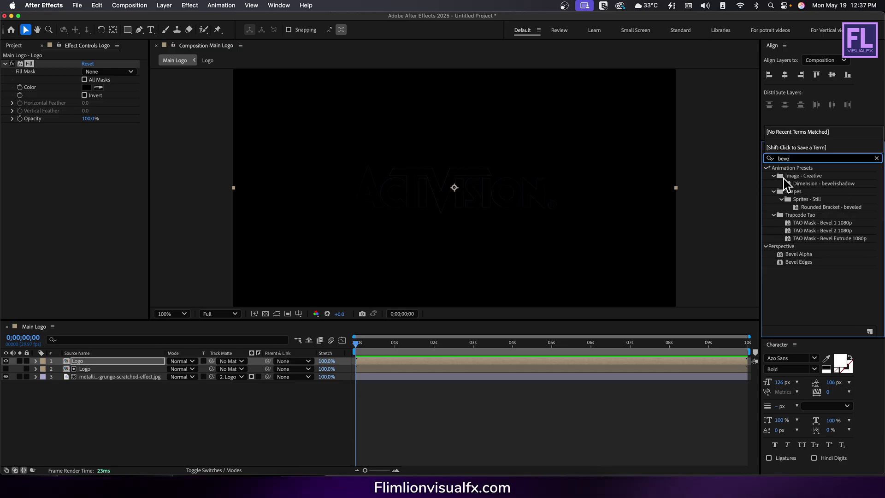
# Add Bevel Alpha to the top Logo copy: edge thickness 3.20, light angle -41°, intensity 1.00.
pyautogui.moveTo(783, 253); pyautogui.dragTo(52, 196)
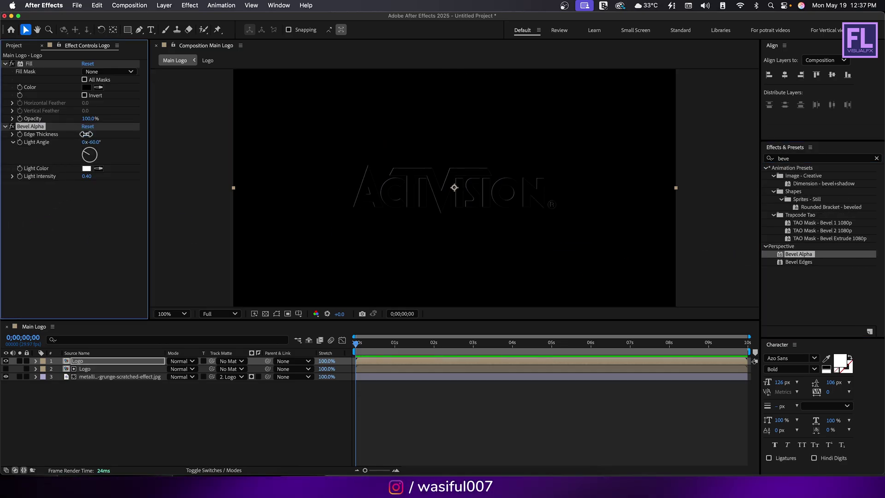
pyautogui.moveTo(87, 134); pyautogui.dragTo(101, 139)
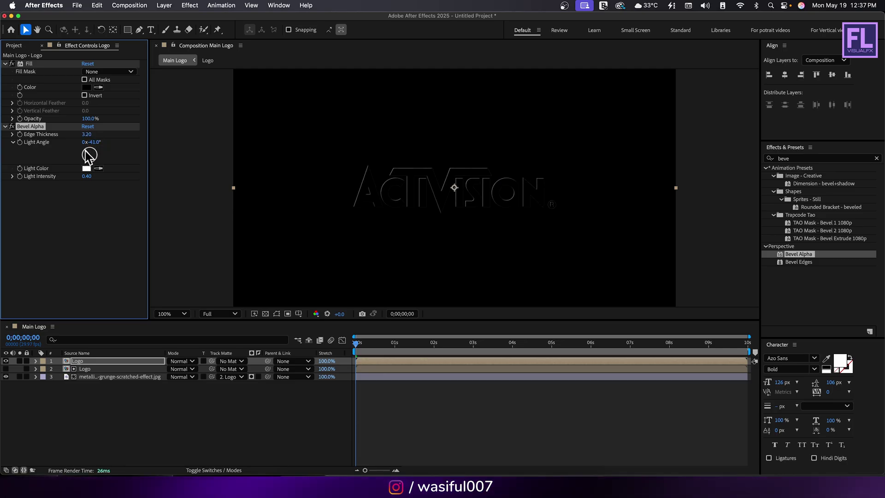
pyautogui.moveTo(86, 176); pyautogui.dragTo(178, 182)
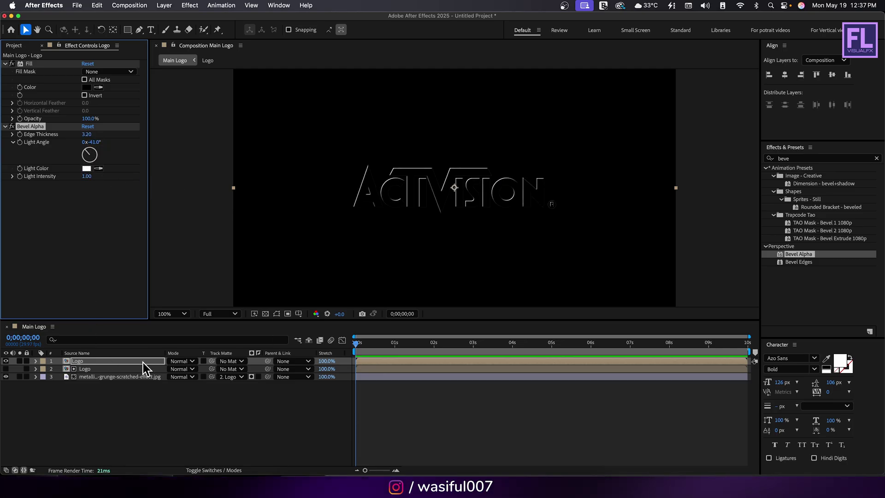
pyautogui.click(182, 361)
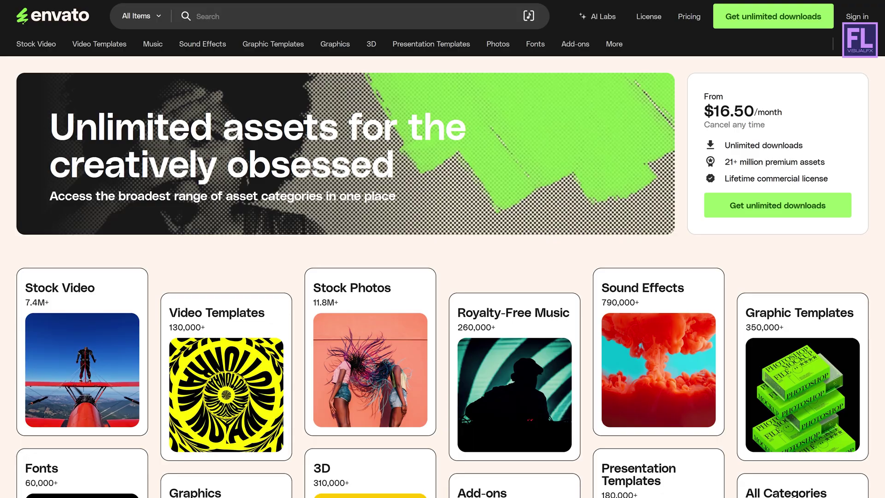
# Scroll down through the Envato Elements homepage.
pyautogui.scroll(-1, 443, 249)
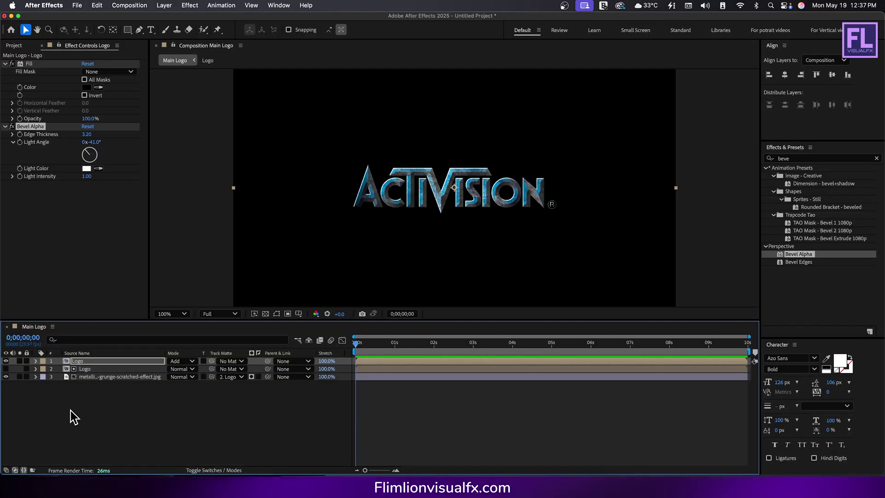
# From the Project panel, create a new 1920×1080 composition renamed from Comp 1 to Big Chunks.
pyautogui.click(70, 410)
pyautogui.click(18, 48)
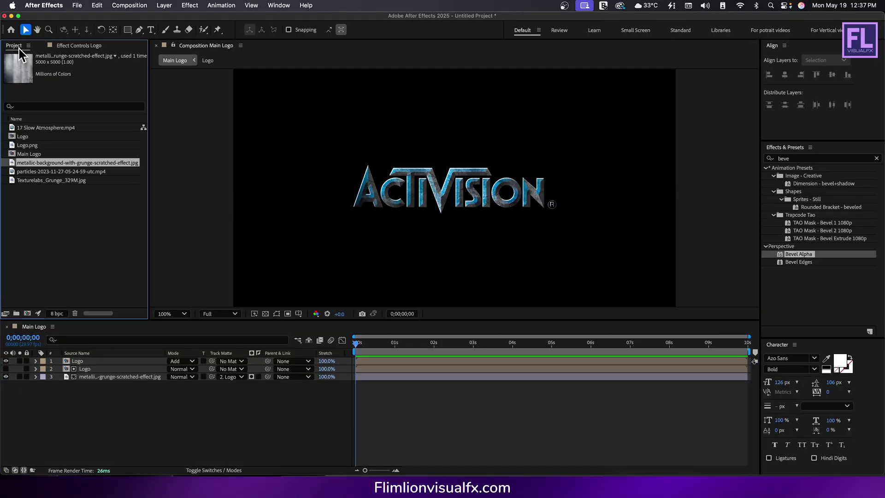
pyautogui.click(52, 269)
pyautogui.click(28, 314)
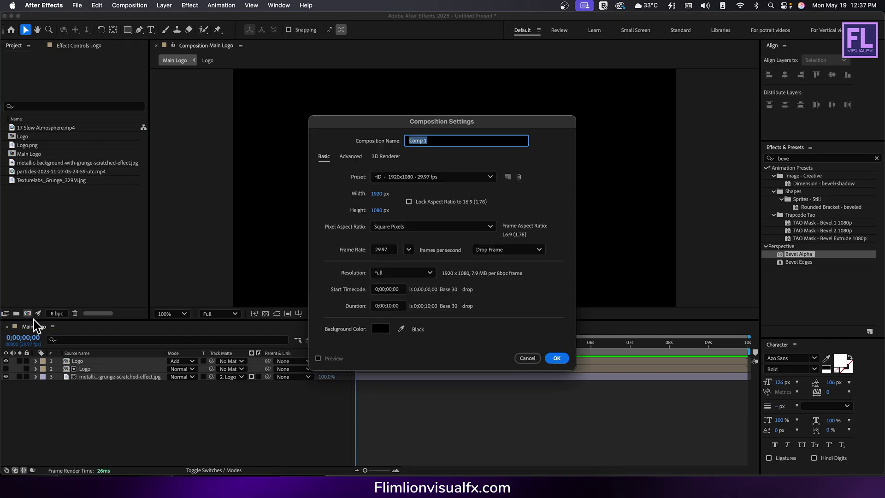
pyautogui.moveTo(400, 121); pyautogui.dragTo(396, 114)
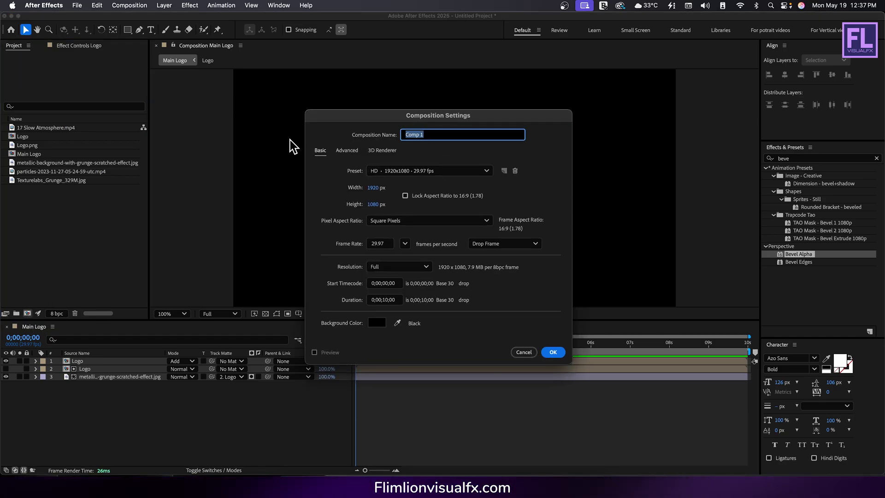
pyautogui.write('Big C')
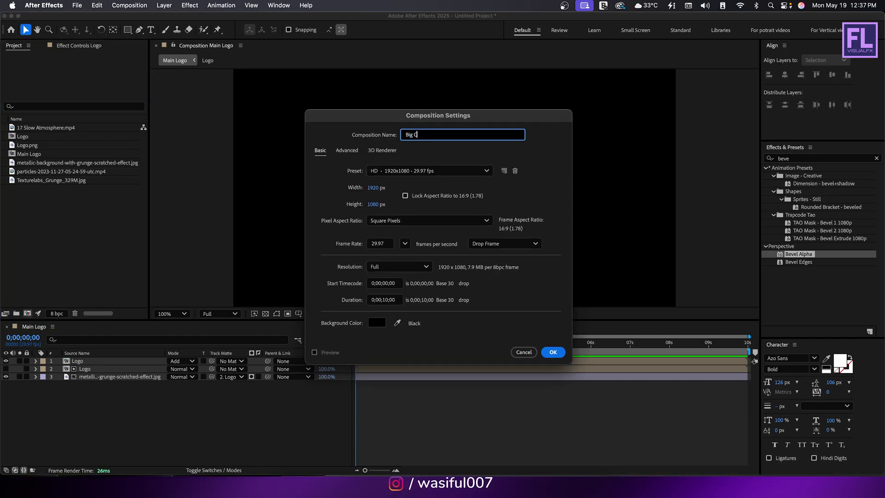
pyautogui.write('hunks')
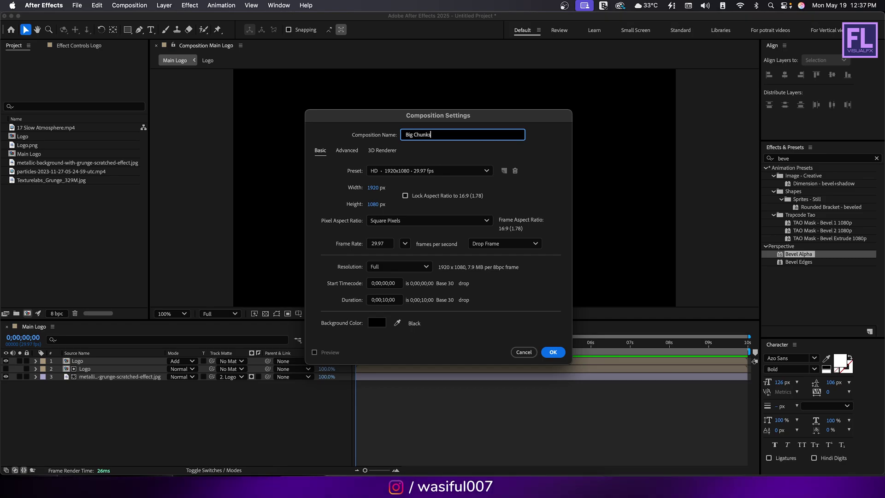
pyautogui.click(553, 352)
# Add the Logo comp as a layer in Big Chunks and apply Cell Pattern to it.
pyautogui.click(31, 146)
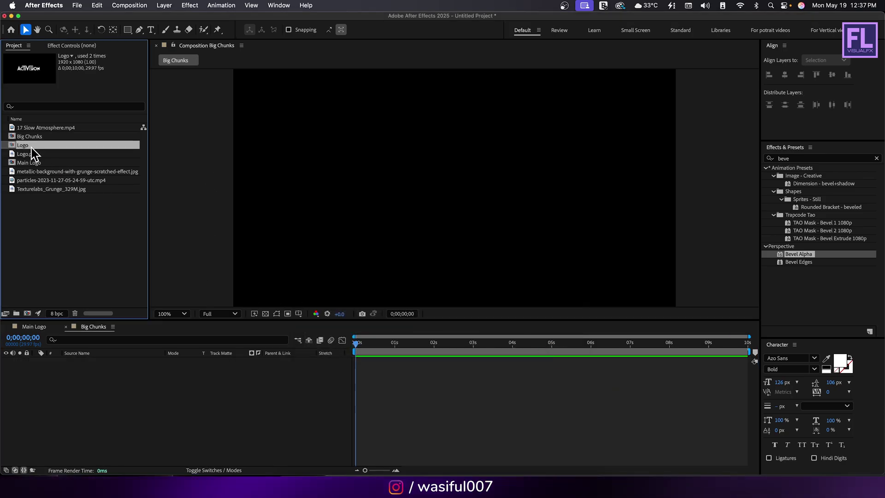
pyautogui.moveTo(31, 147); pyautogui.dragTo(94, 369)
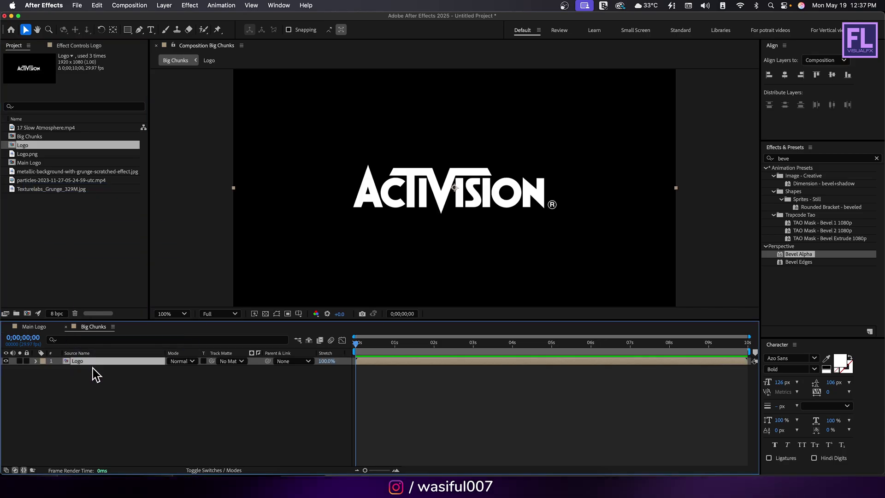
pyautogui.click(783, 158)
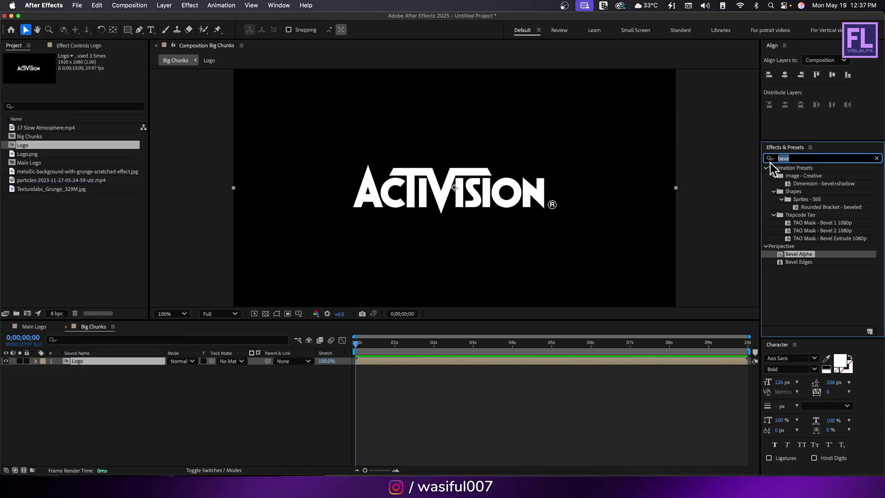
pyautogui.write('cell')
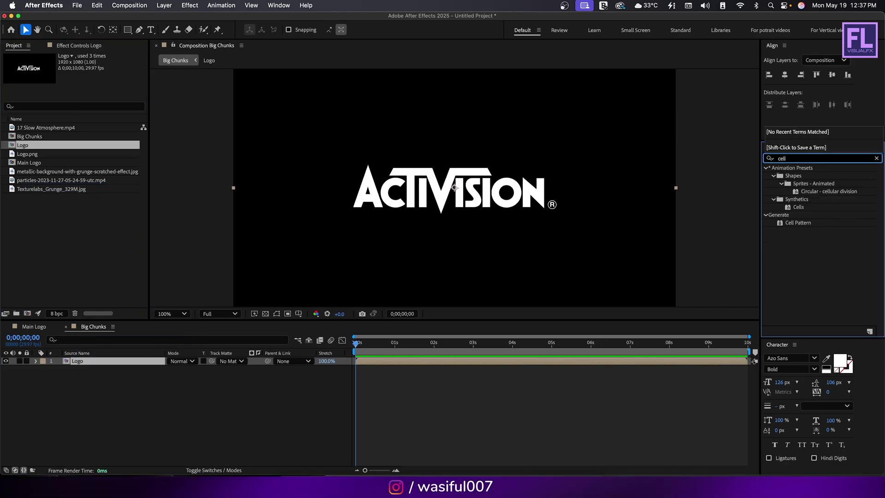
pyautogui.moveTo(798, 222); pyautogui.dragTo(461, 189)
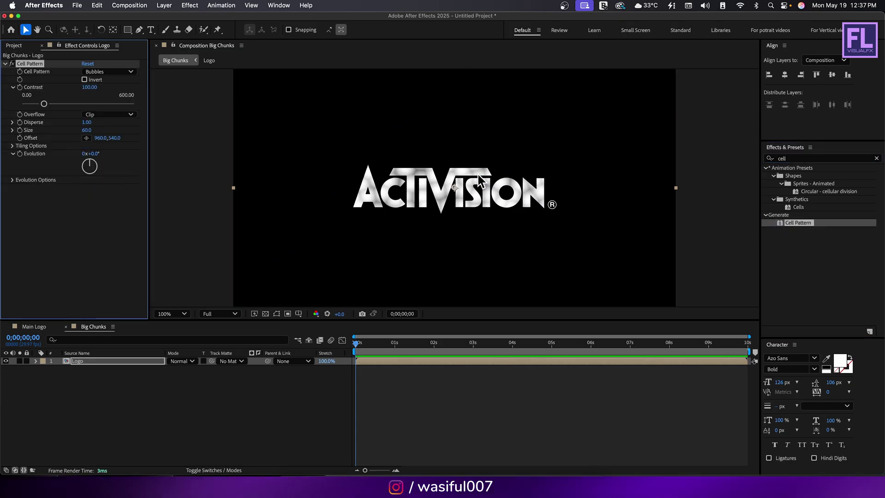
# Set the Cell Pattern type to Plates with sharpness 616 and size 2.
pyautogui.click(115, 73)
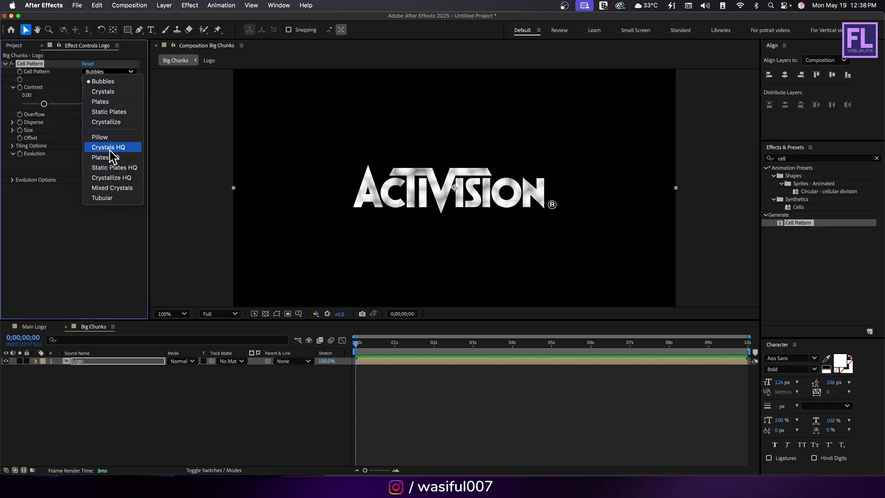
pyautogui.click(114, 102)
pyautogui.click(87, 88)
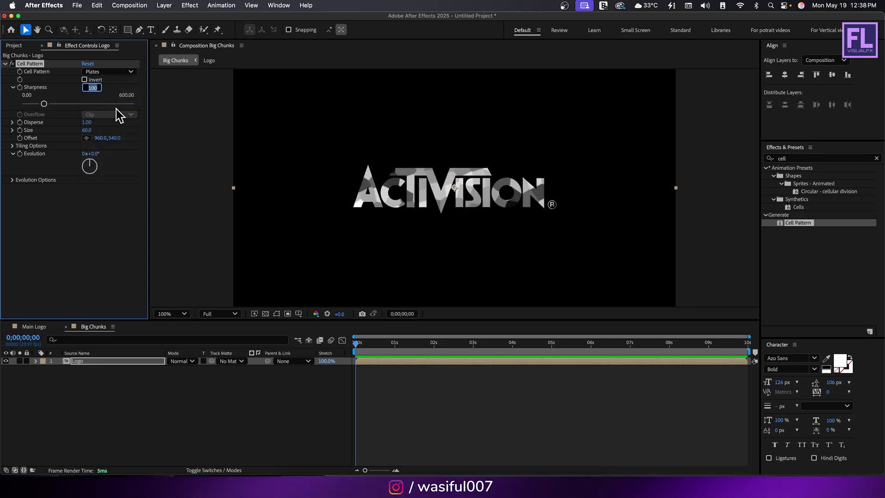
pyautogui.write('616')
pyautogui.press('Return')
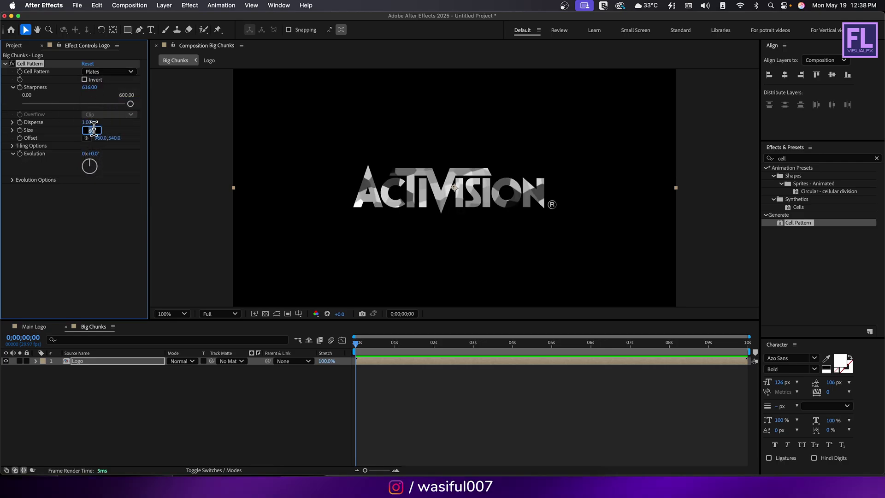
pyautogui.write('2')
pyautogui.press('Return')
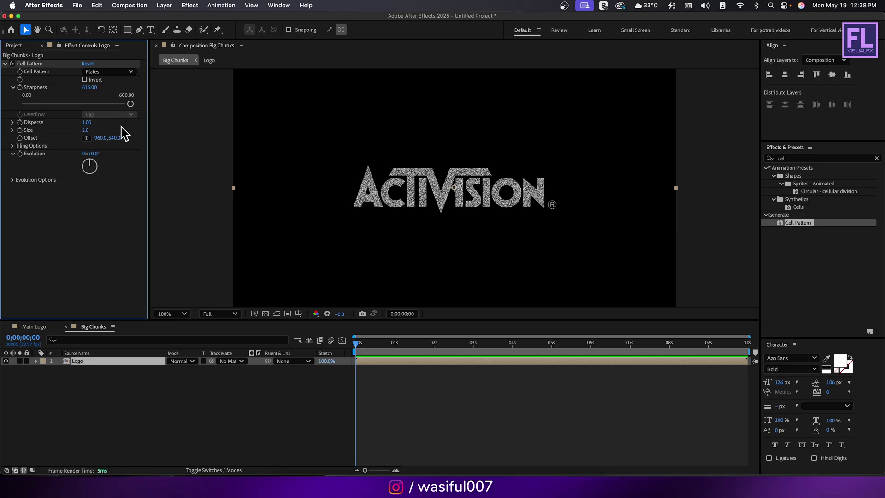
# Apply Colorama to the cell-patterned Logo layer and fit the Big Chunks composition in the viewer.
pyautogui.click(807, 157)
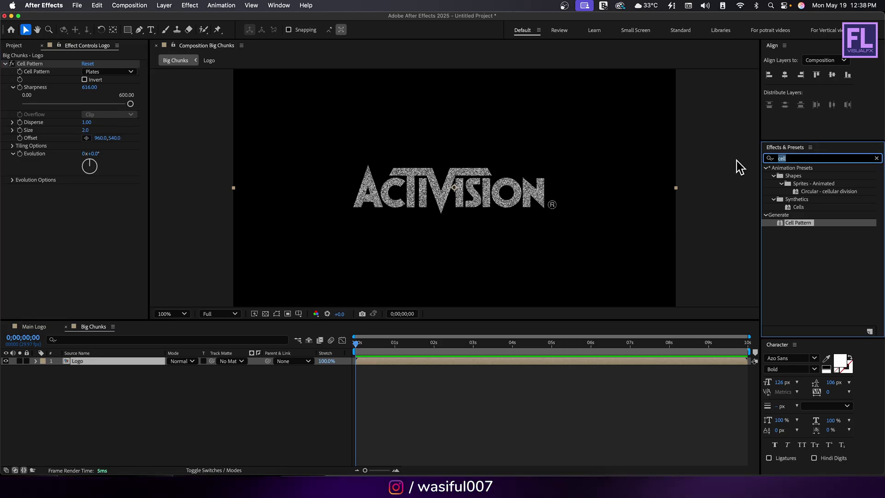
pyautogui.write('color')
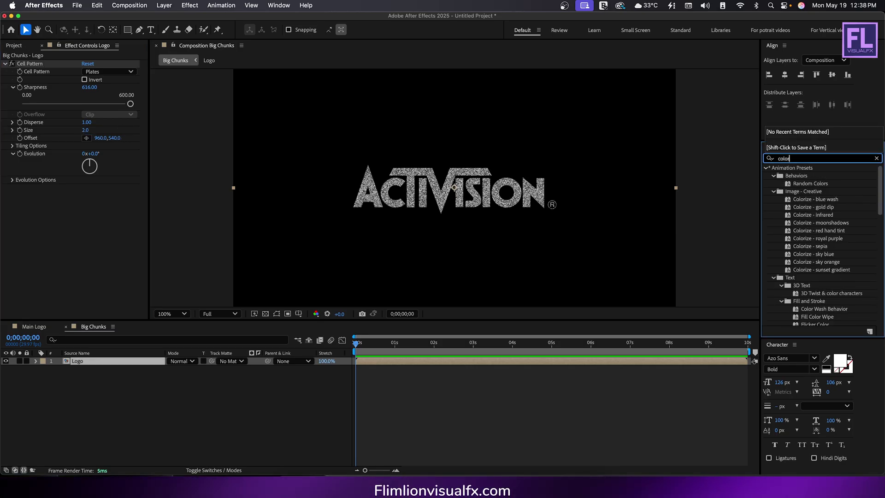
pyautogui.write('a')
pyautogui.click(799, 177)
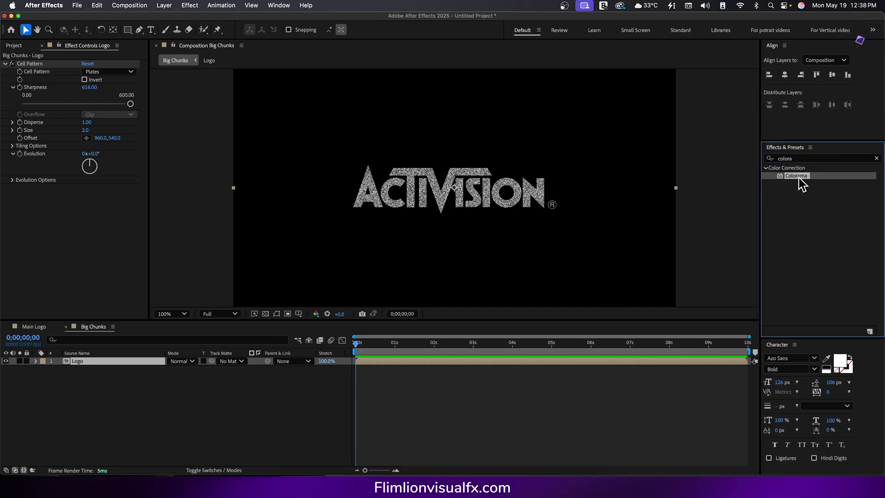
pyautogui.moveTo(799, 179); pyautogui.dragTo(123, 243)
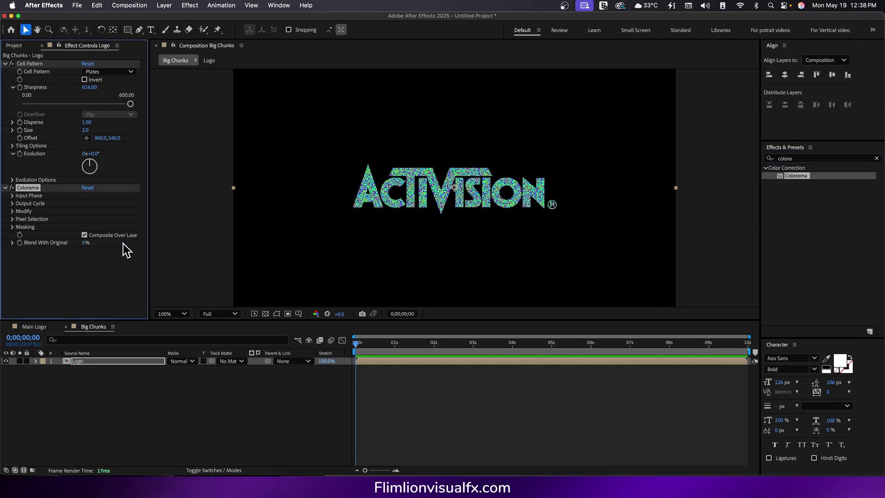
pyautogui.click(136, 328)
pyautogui.hotkey('shift', '/')
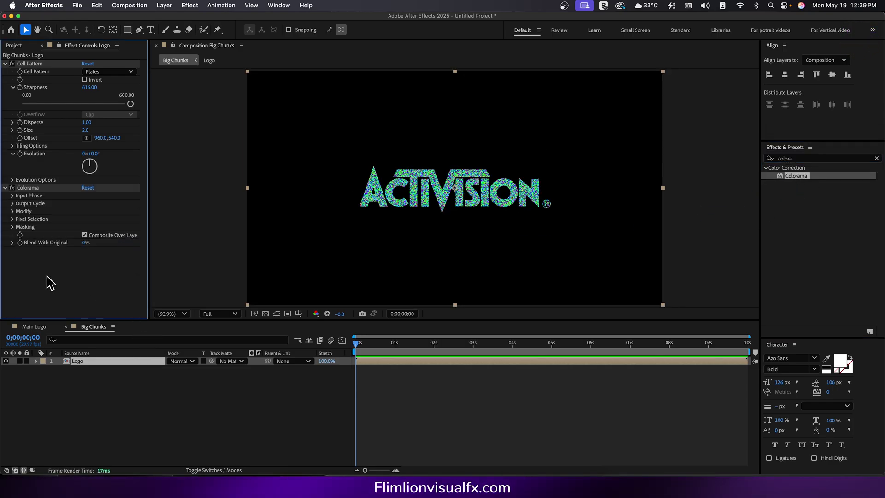
pyautogui.click(89, 388)
# Create a composition named 'Logo Shatter' and add the Logo comp to it as a layer.
pyautogui.click(14, 46)
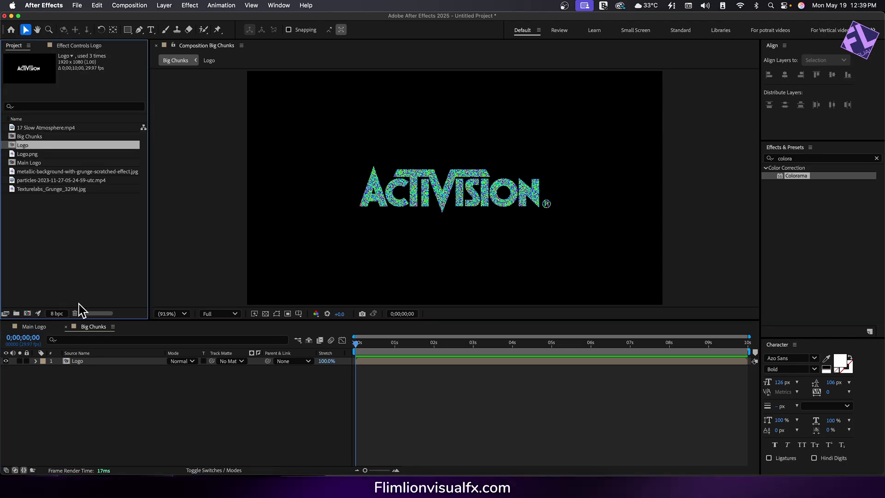
pyautogui.click(27, 313)
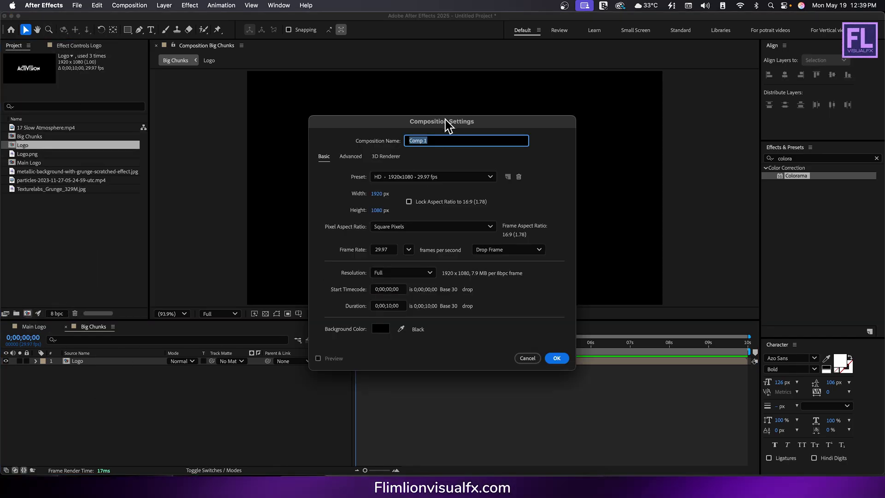
pyautogui.moveTo(446, 124); pyautogui.dragTo(526, 93)
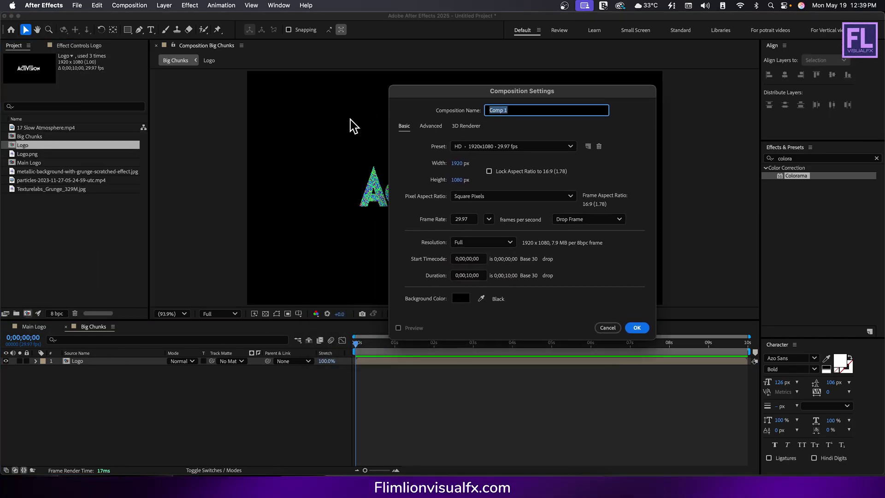
pyautogui.write('Logo S')
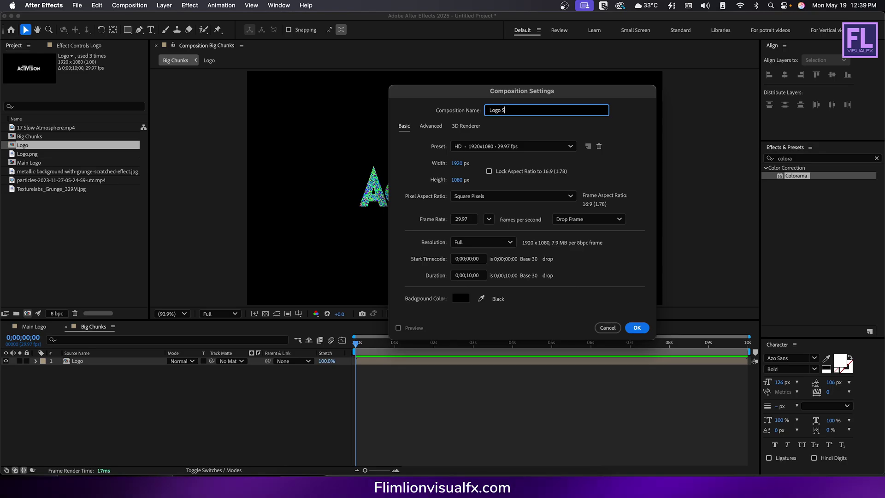
pyautogui.write('hatter')
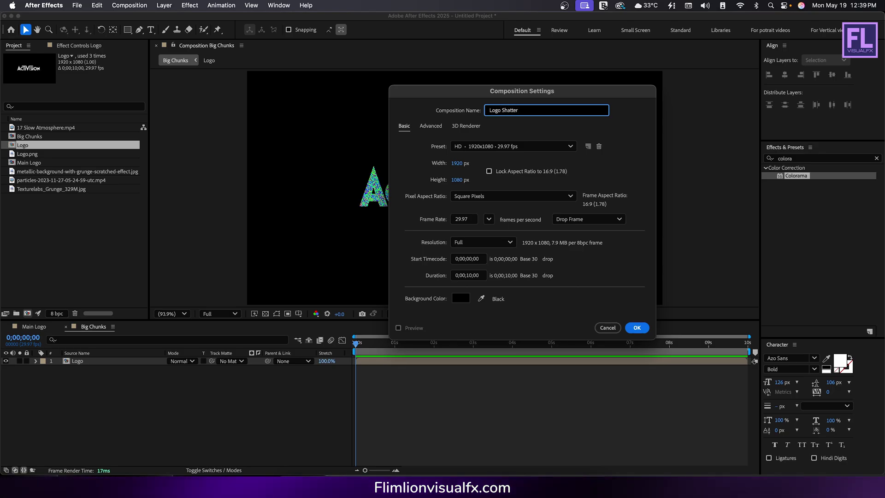
pyautogui.click(637, 327)
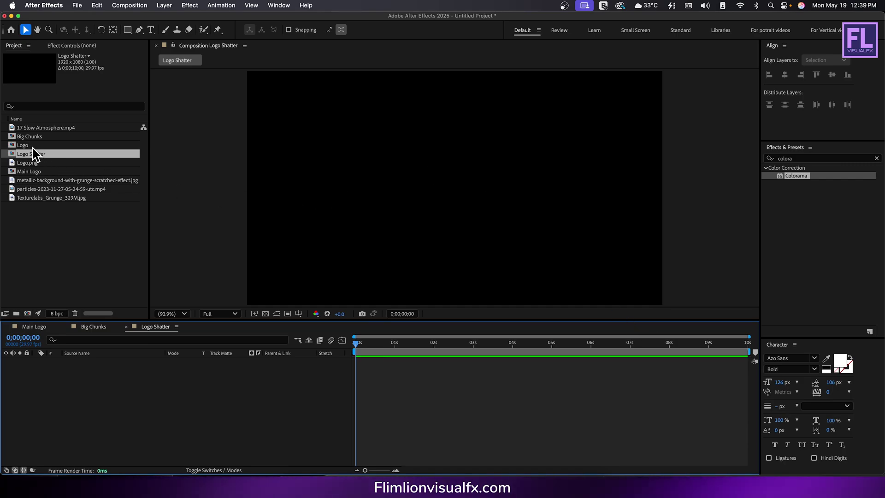
pyautogui.moveTo(29, 146); pyautogui.dragTo(117, 402)
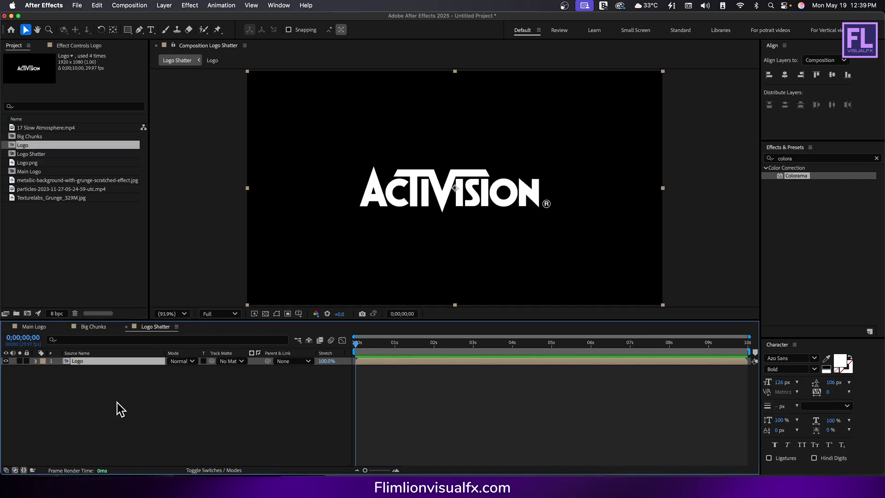
pyautogui.click(814, 157)
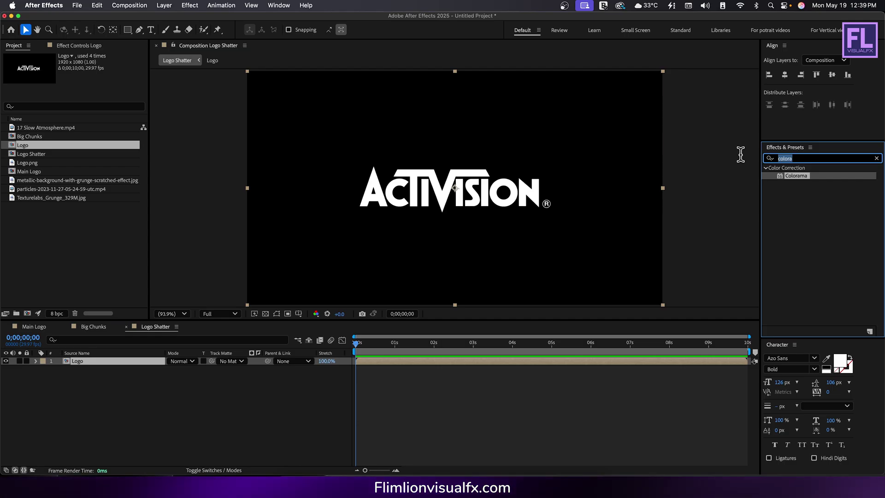
# Apply Fractal Noise to the logo with contrast 234, brightness -6 and scale 2.
pyautogui.press('BackSpace')
pyautogui.write('f')
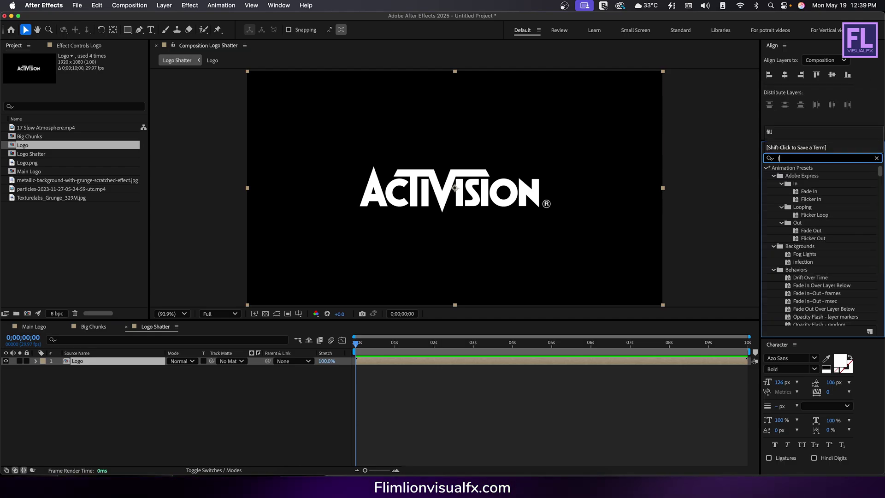
pyautogui.write('rac')
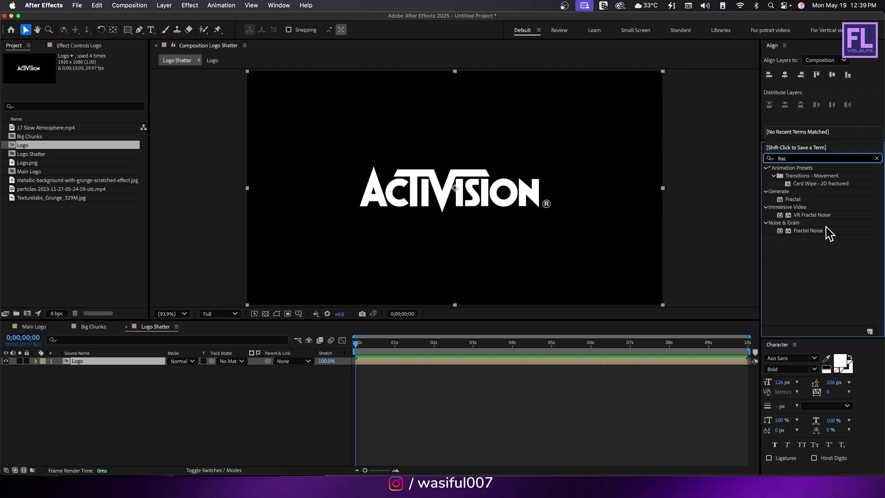
pyautogui.moveTo(821, 233); pyautogui.dragTo(510, 193)
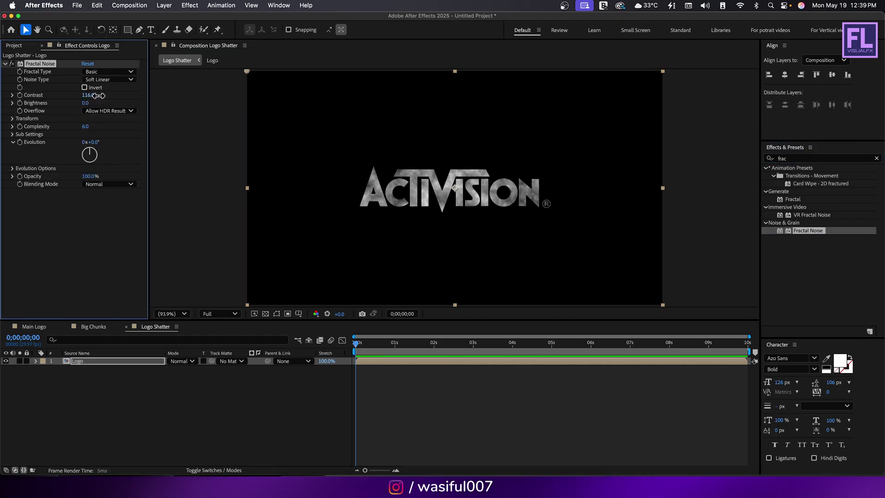
pyautogui.moveTo(98, 95); pyautogui.dragTo(147, 91)
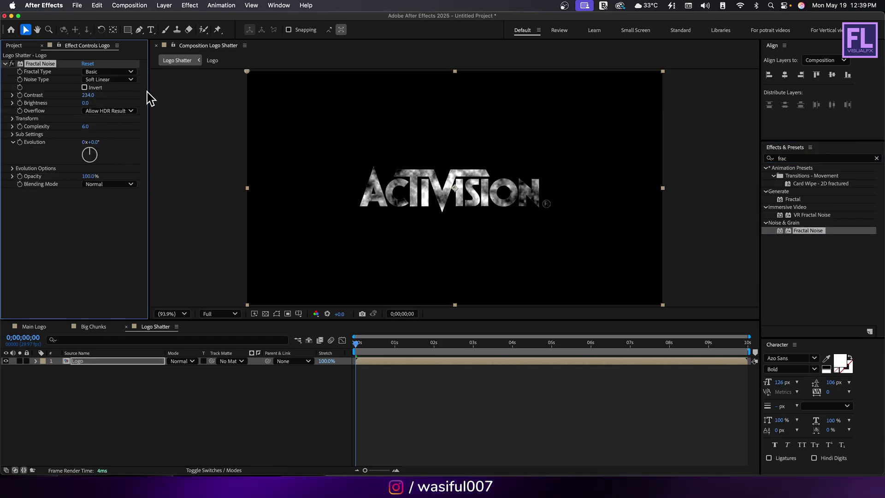
pyautogui.moveTo(86, 103)
pyautogui.mouseDown()
pyautogui.moveTo(69, 104)
pyautogui.moveTo(88, 107)
pyautogui.mouseUp()
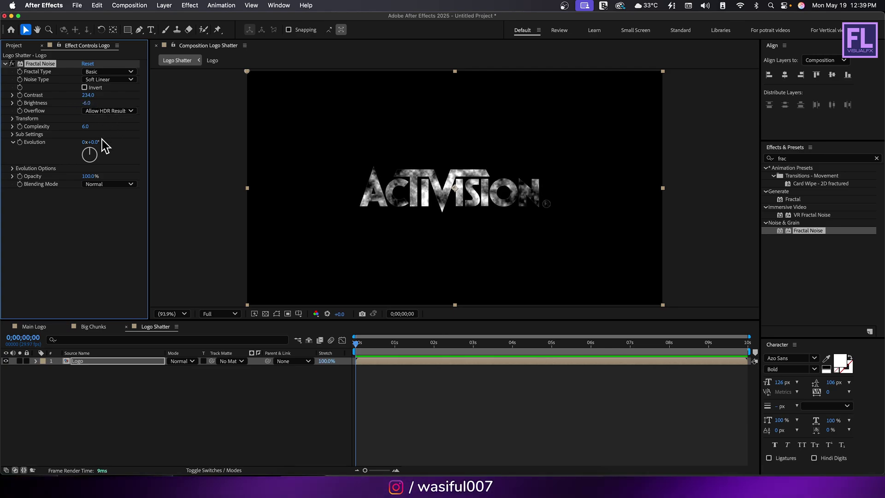
pyautogui.click(13, 118)
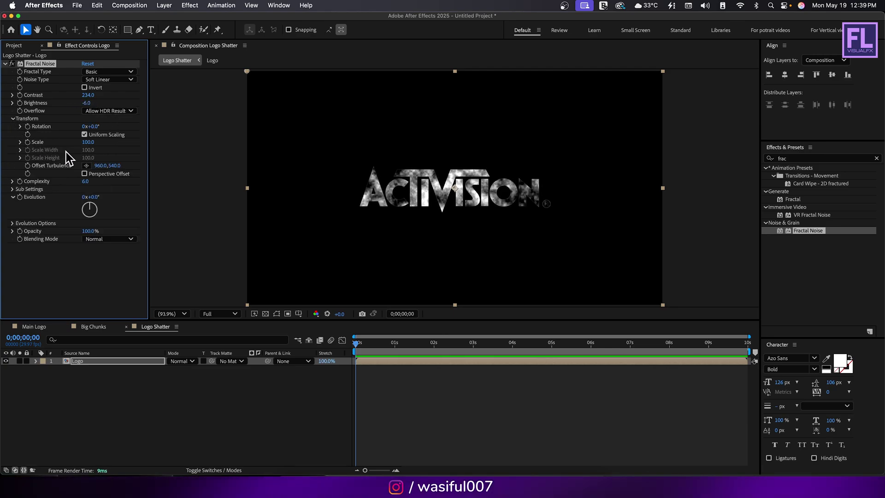
pyautogui.write('2')
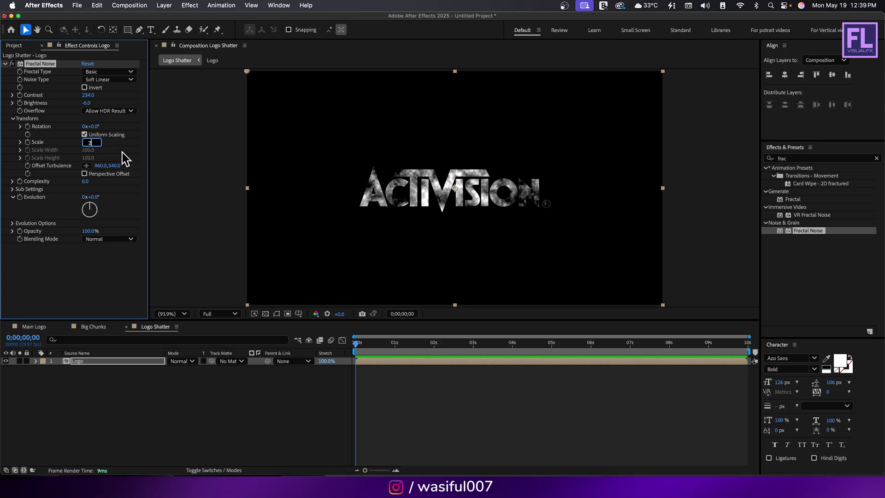
pyautogui.press('Return')
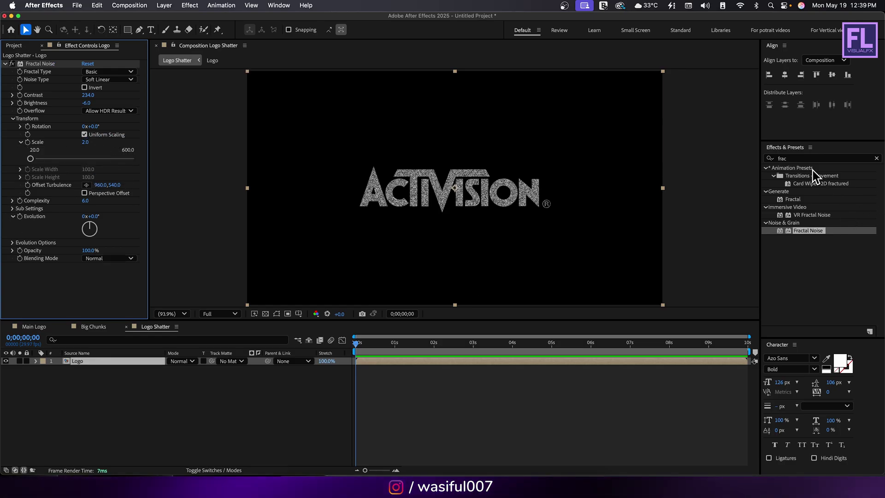
pyautogui.click(763, 159)
# Apply Colorama to the Logo Shatter logo, view it at 100%, and show the project items.
pyautogui.write('colora')
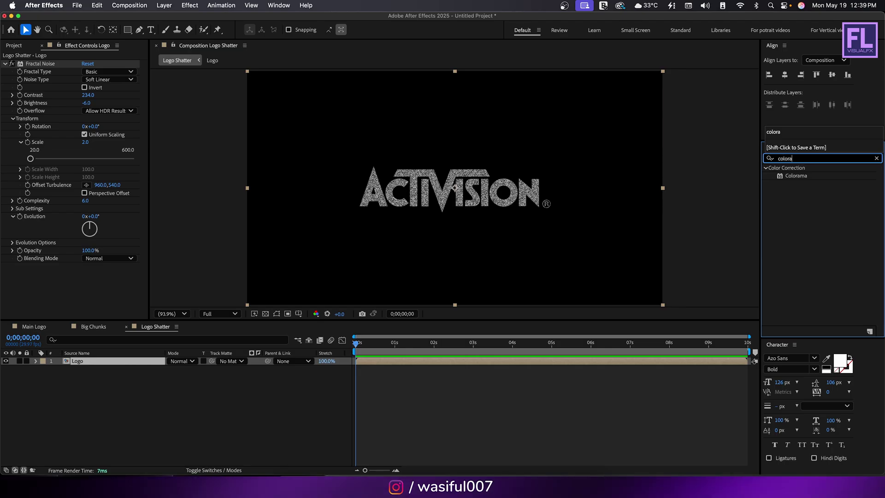
pyautogui.moveTo(783, 176); pyautogui.dragTo(412, 216)
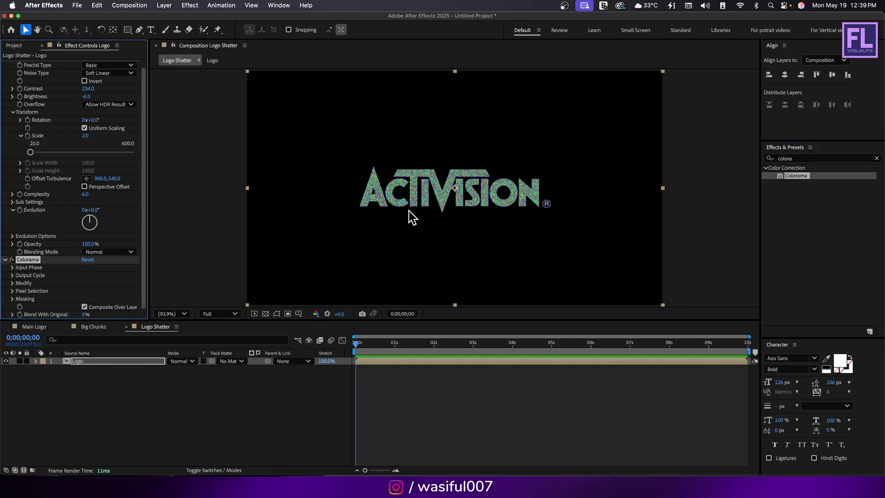
pyautogui.press('/')
pyautogui.press('.')
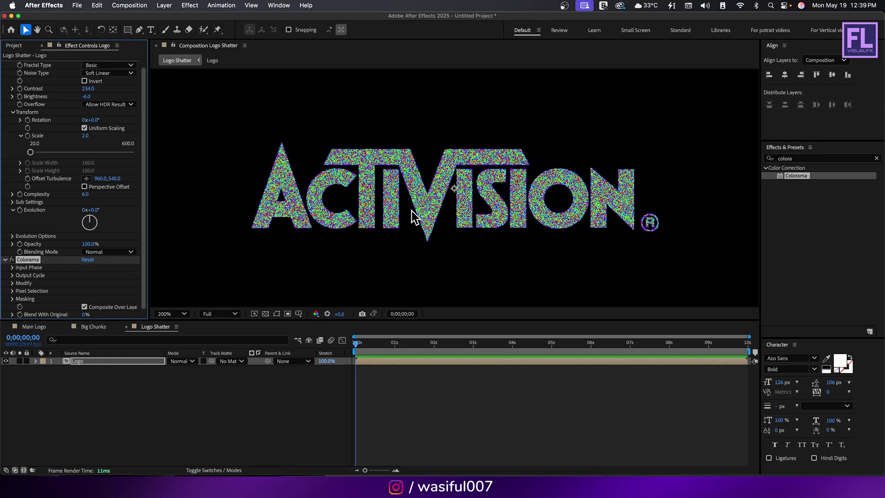
pyautogui.press('/')
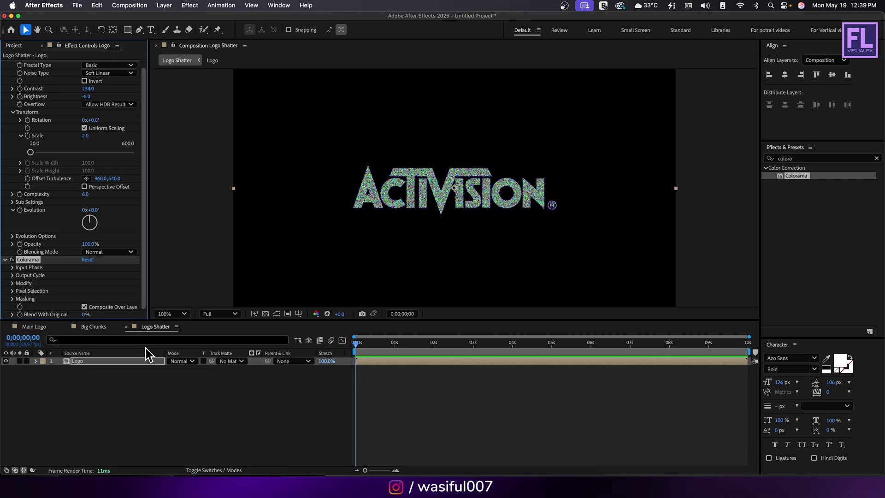
pyautogui.click(154, 382)
pyautogui.click(20, 46)
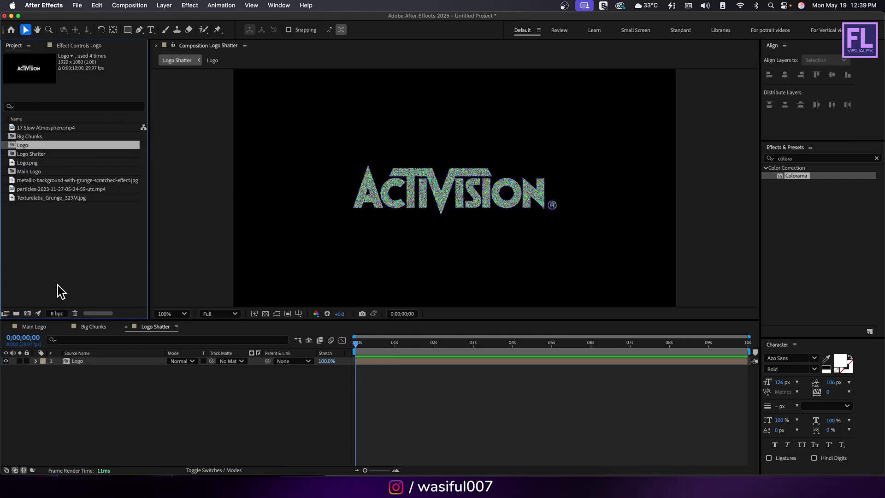
# Create a composition named 'Gradient Map', replacing 'Comp 1', and drop the Logo comp into it.
pyautogui.click(27, 313)
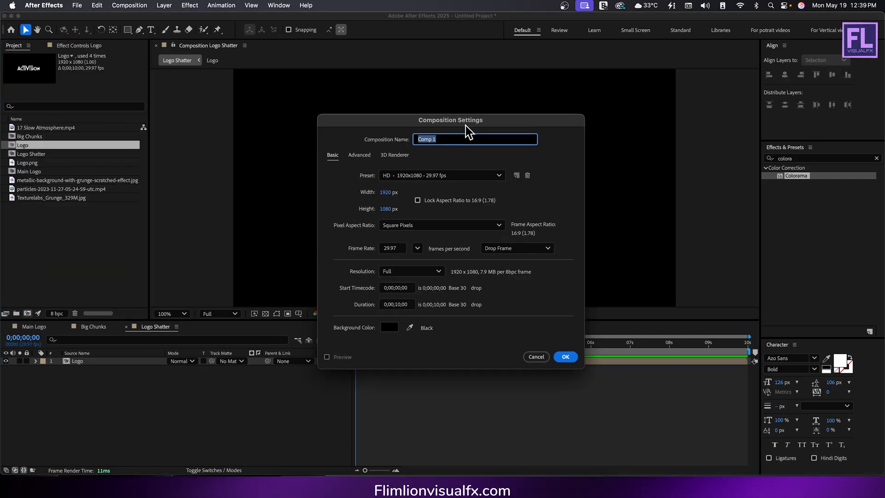
pyautogui.click(482, 131)
pyautogui.press('super+a')
pyautogui.write('Gra')
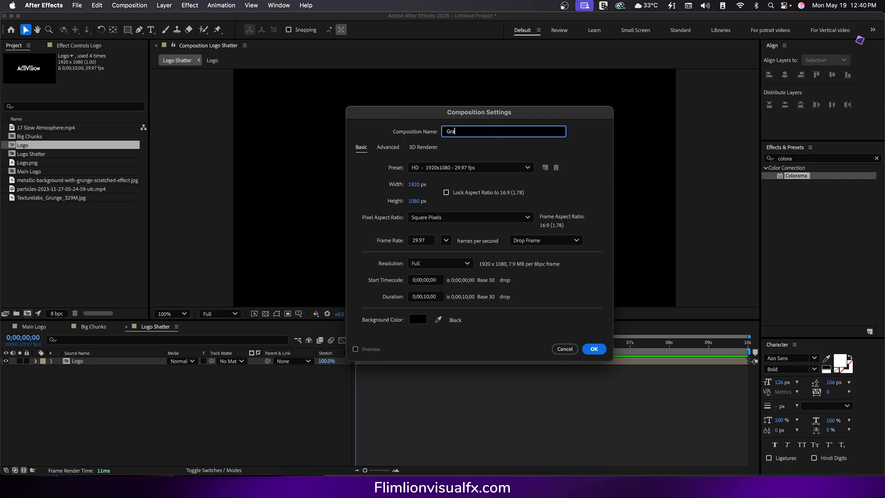
pyautogui.write('dient Map')
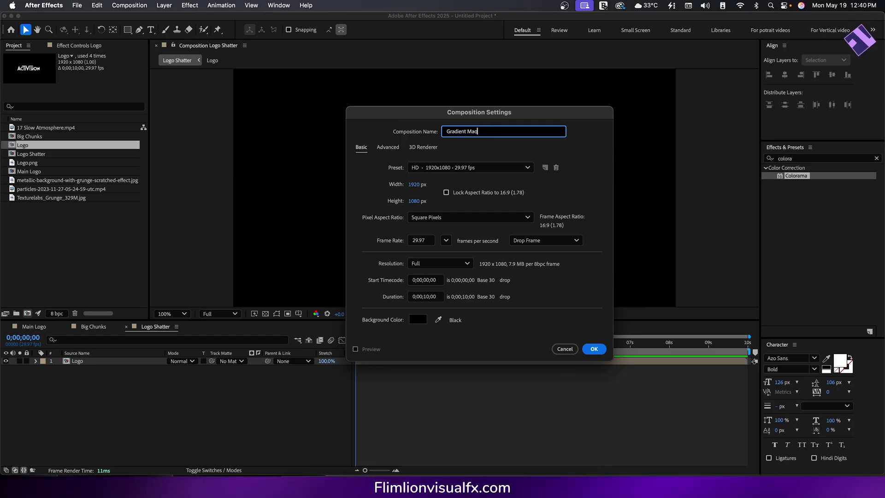
pyautogui.click(593, 349)
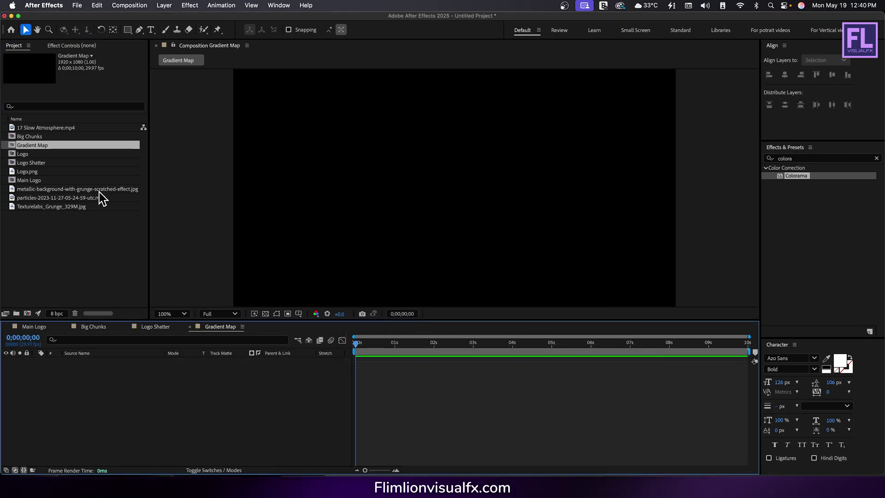
pyautogui.moveTo(31, 154); pyautogui.dragTo(113, 385)
# Apply Simple Choker to the Gradient Map logo with Choke Matte set to -12.
pyautogui.click(779, 158)
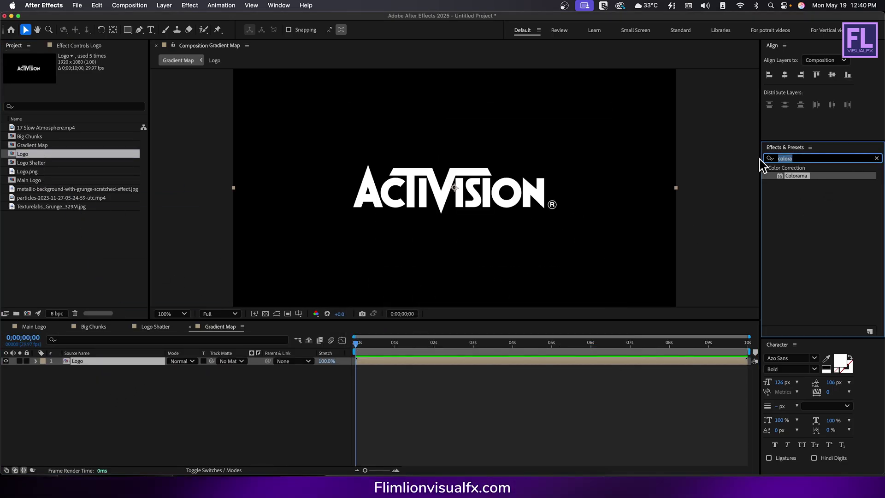
pyautogui.write('simple')
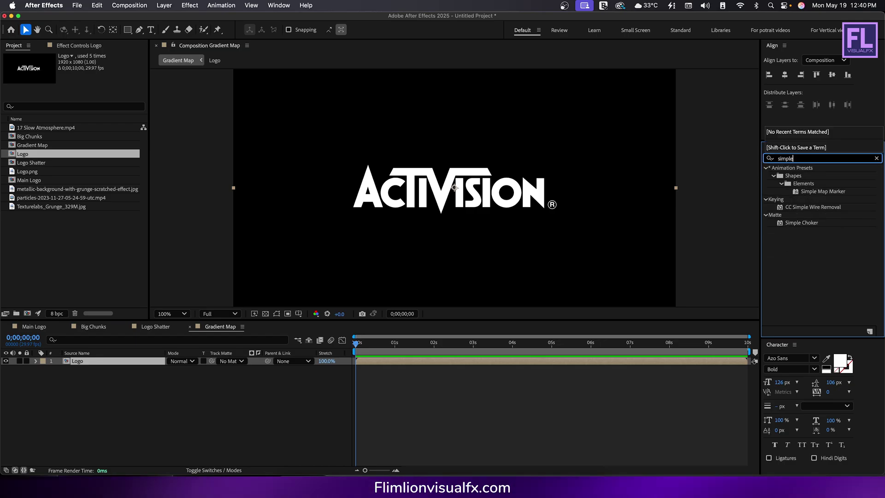
pyautogui.moveTo(801, 222); pyautogui.dragTo(492, 205)
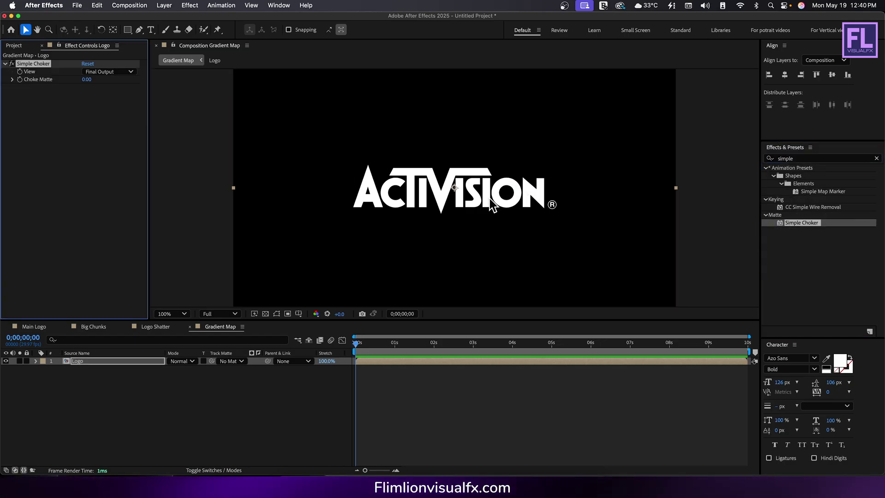
pyautogui.click(82, 79)
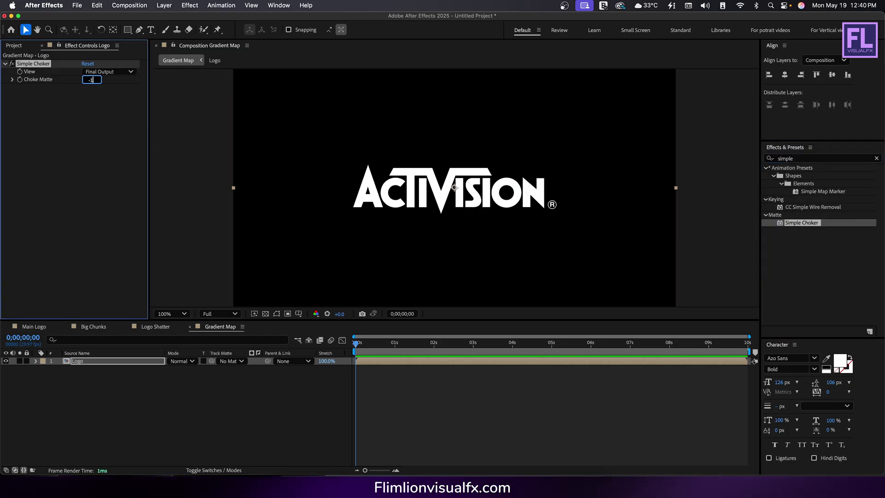
pyautogui.write('-12')
pyautogui.press('Return')
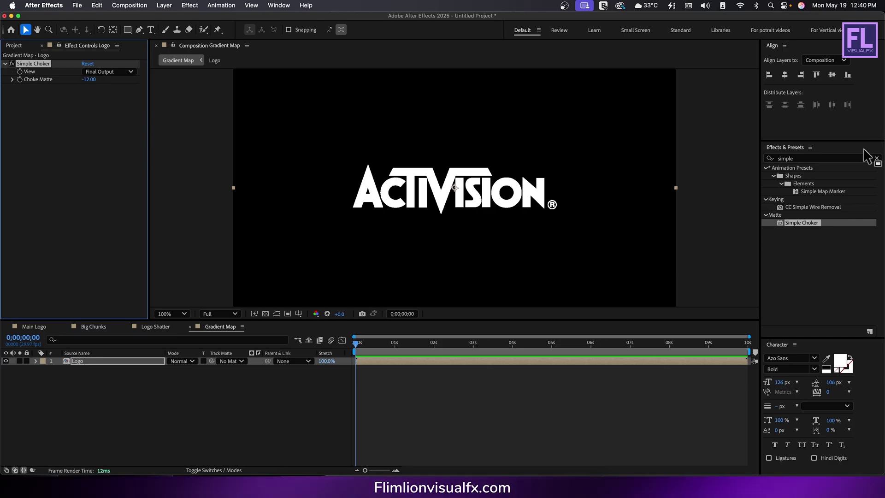
pyautogui.moveTo(867, 158); pyautogui.dragTo(711, 166)
pyautogui.write('grad')
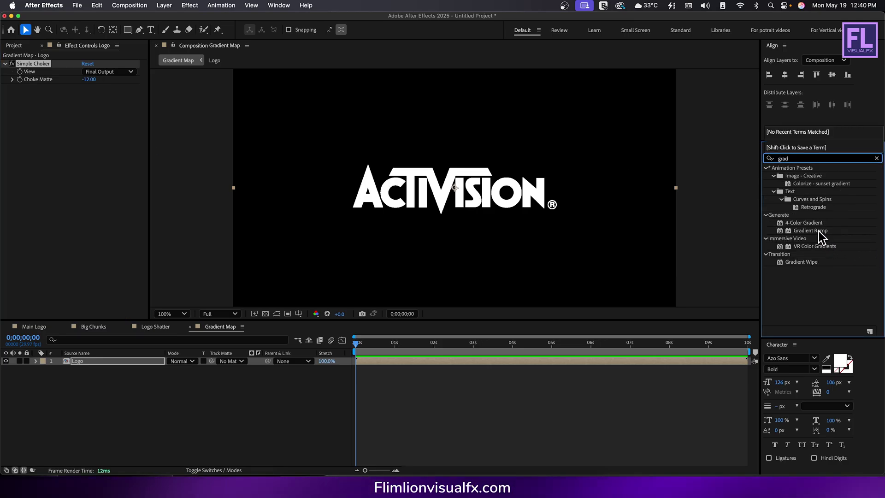
# Add a Gradient Ramp with swapped colours, Radial Ramp shape, and start point at 956,448.
pyautogui.moveTo(819, 233); pyautogui.dragTo(515, 187)
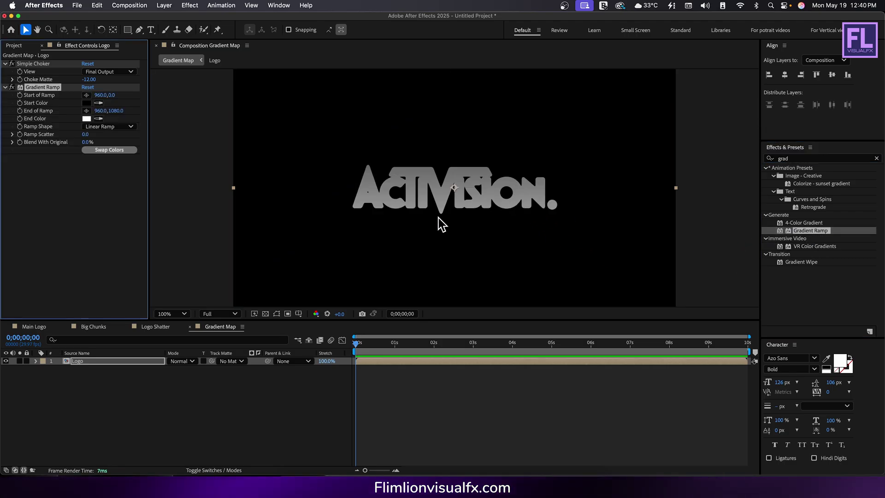
pyautogui.click(108, 150)
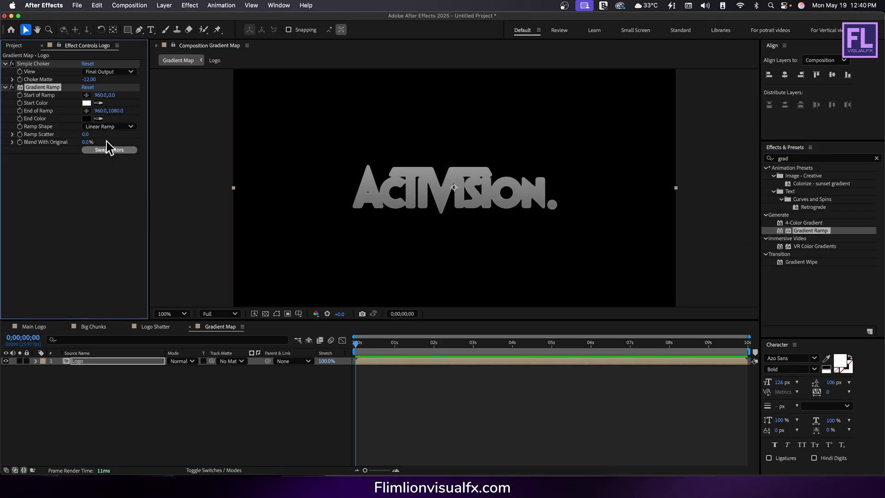
pyautogui.click(108, 126)
pyautogui.click(111, 146)
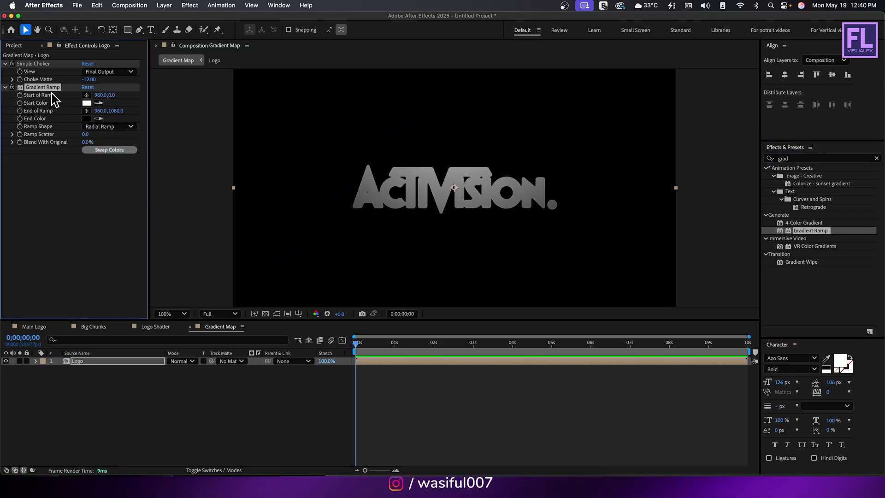
pyautogui.scroll(-2, 346, 99)
pyautogui.moveTo(454, 127); pyautogui.dragTo(455, 179)
pyautogui.press('.')
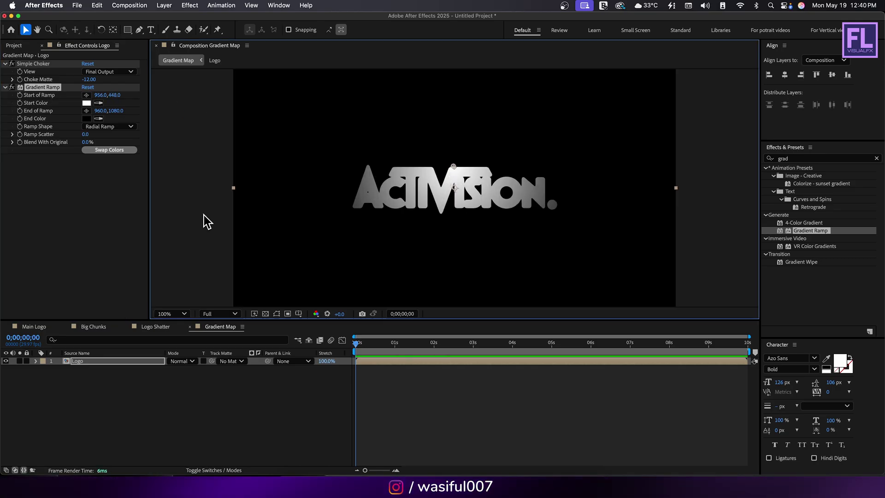
pyautogui.click(98, 208)
pyautogui.click(783, 158)
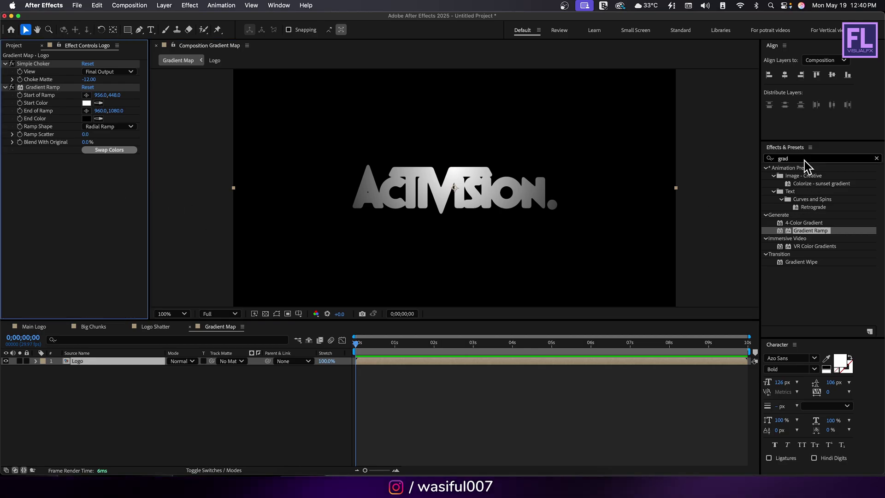
# Apply Fast Box Blur with a blur radius of 7 to the Gradient Map logo.
pyautogui.write('fast')
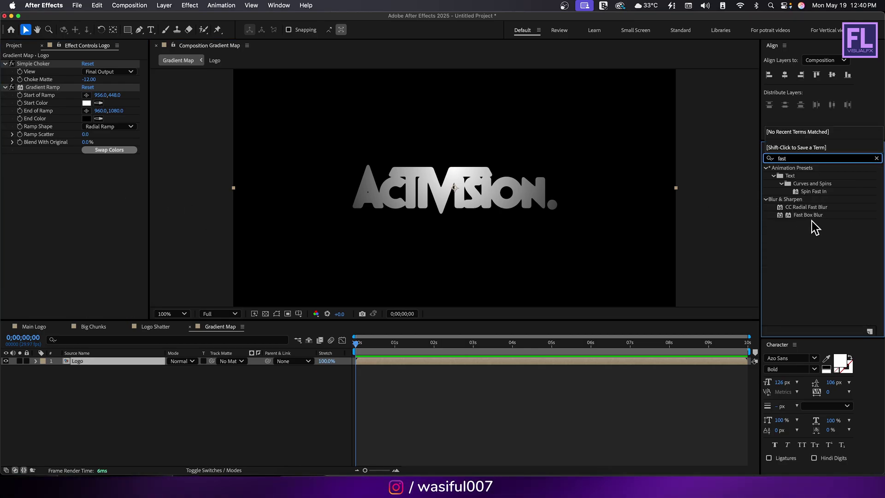
pyautogui.moveTo(807, 215); pyautogui.dragTo(120, 225)
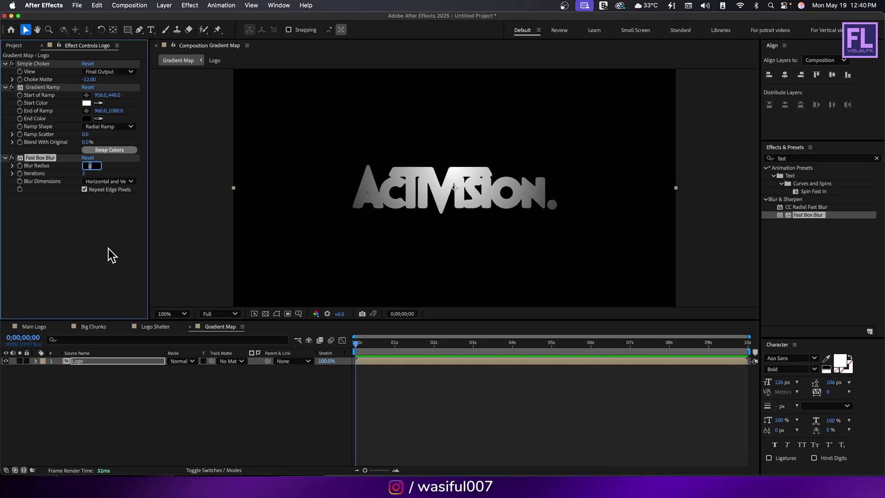
pyautogui.write('7.')
pyautogui.press('Return')
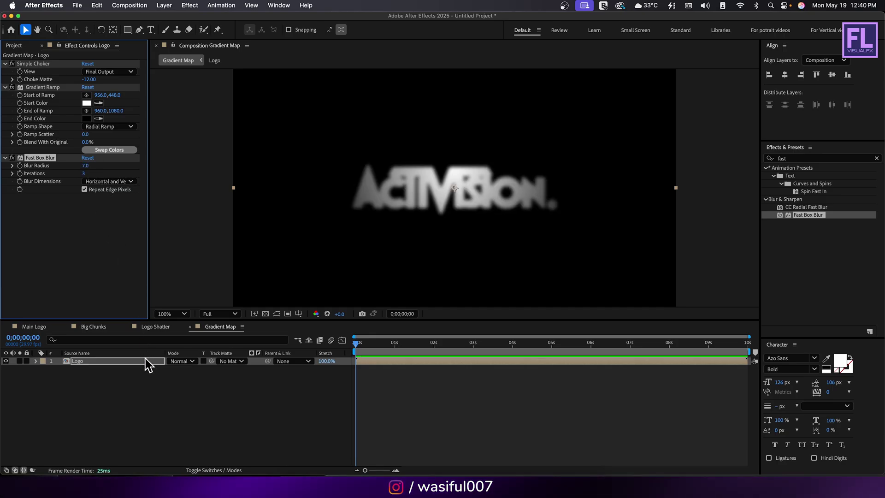
pyautogui.click(157, 401)
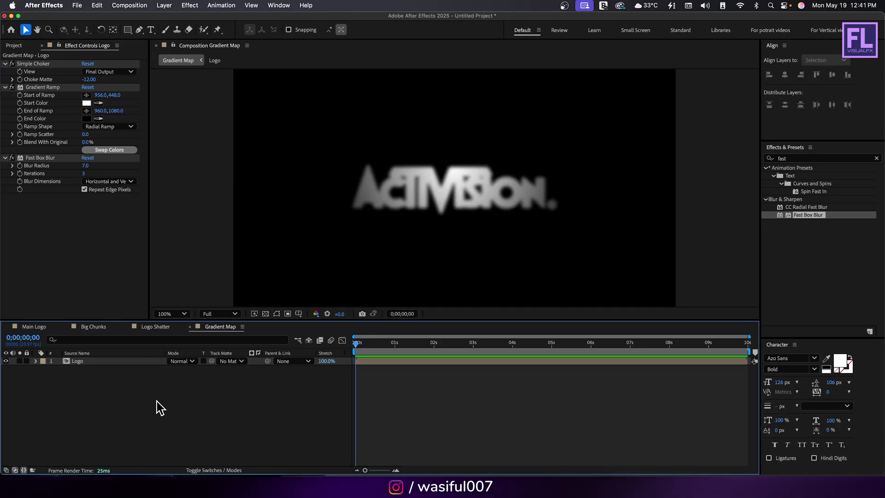
# Close the Big Chunks, Logo Shatter and Gradient Map timelines and create the 'Logo Animation' composition.
pyautogui.click(83, 327)
pyautogui.click(67, 326)
pyautogui.click(67, 327)
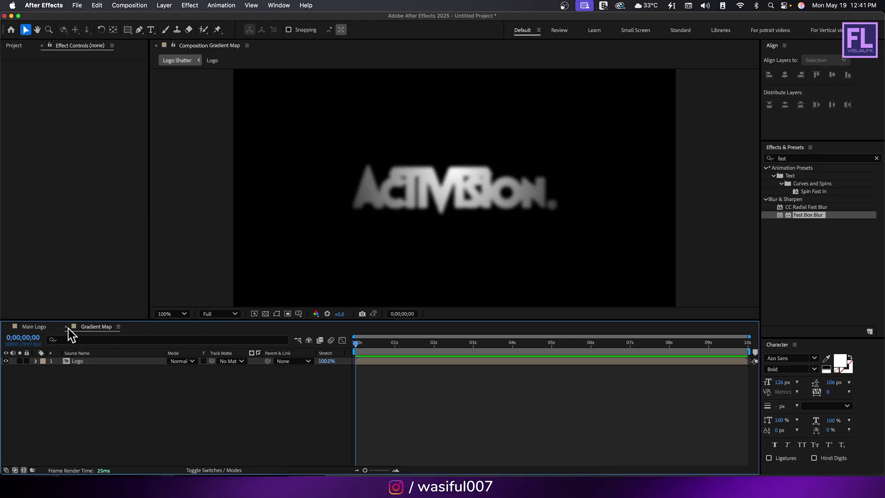
pyautogui.click(66, 327)
pyautogui.click(15, 46)
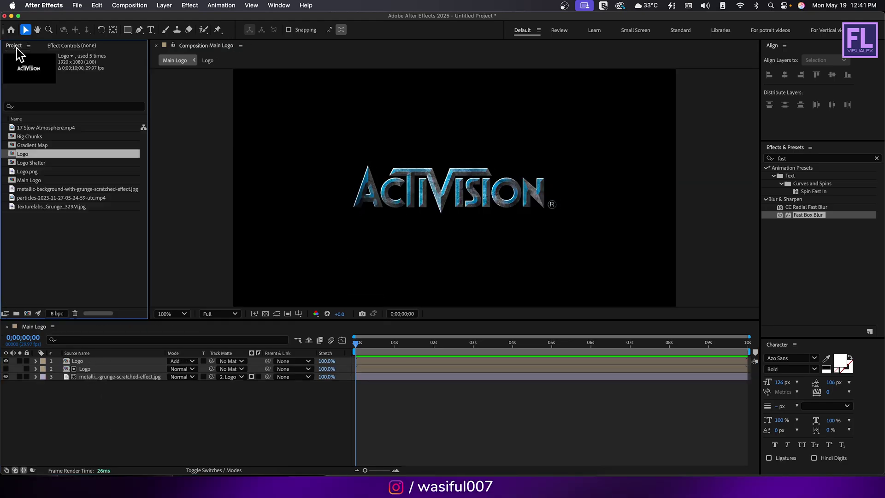
pyautogui.click(27, 313)
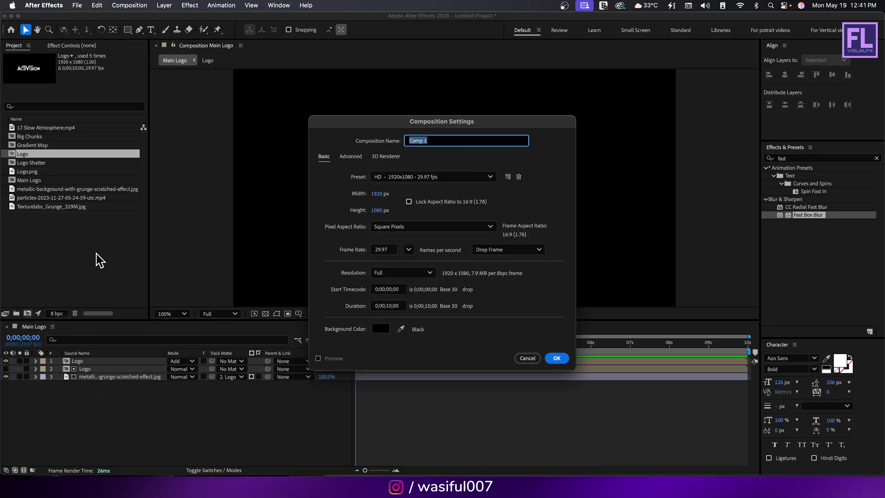
pyautogui.moveTo(468, 127); pyautogui.dragTo(503, 123)
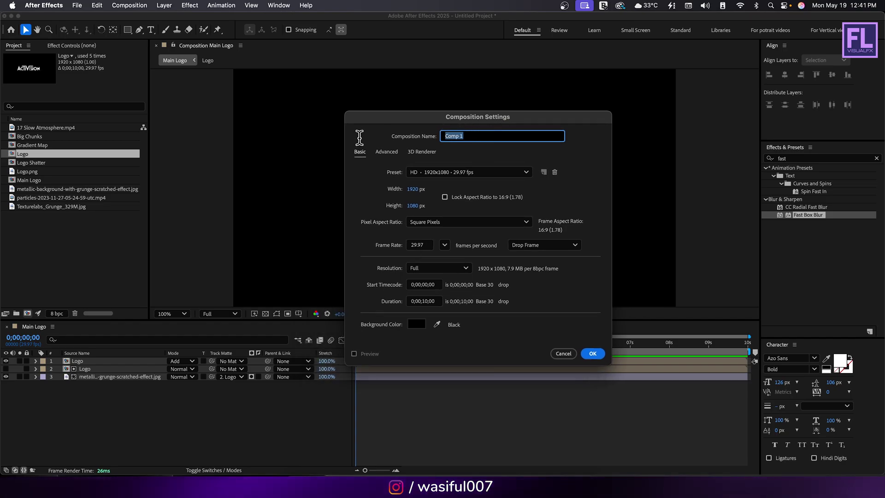
pyautogui.write('Logo Ani')
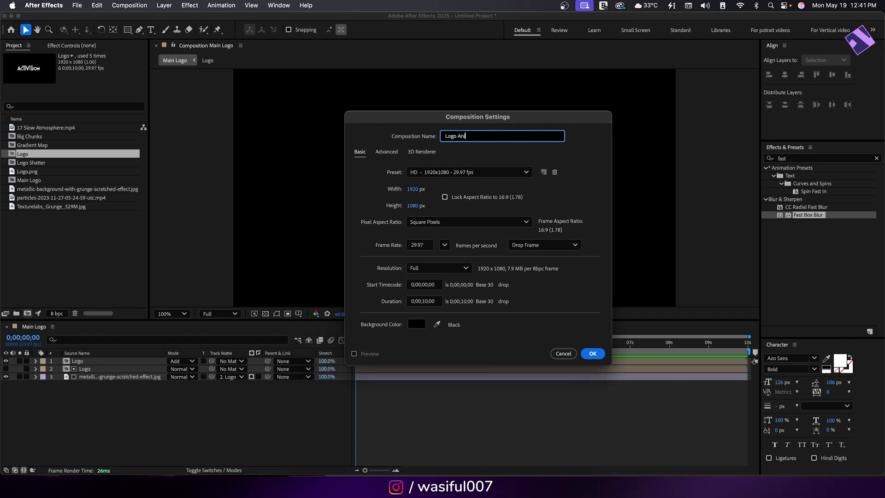
pyautogui.write('mation')
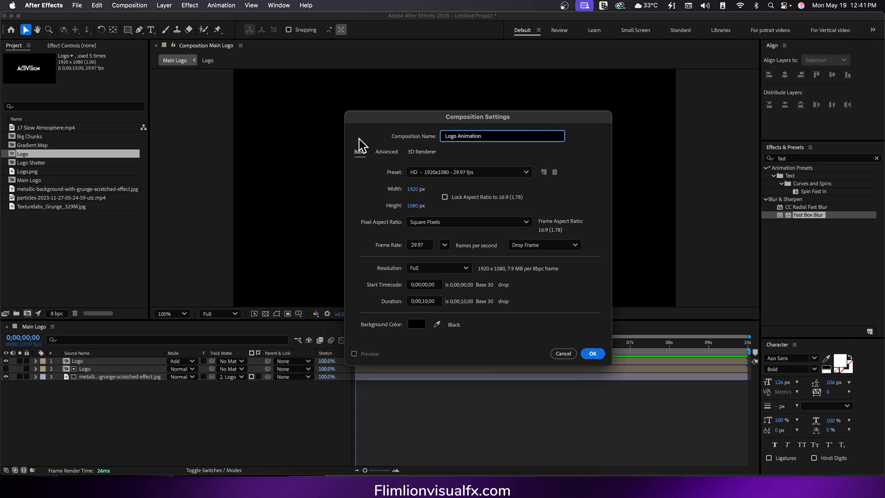
pyautogui.click(594, 354)
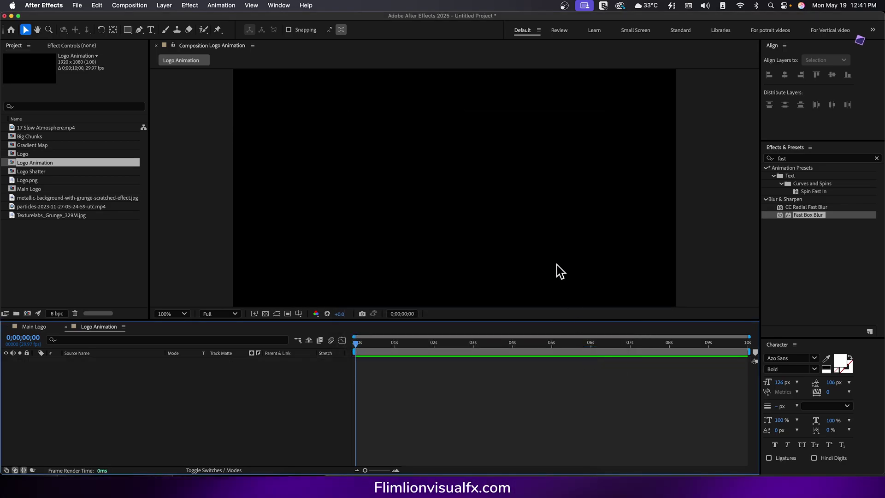
# Add Main Logo, Logo Shatter, Gradient Map and Big Chunks as layers, hiding all but Main Logo.
pyautogui.moveTo(19, 189); pyautogui.dragTo(79, 388)
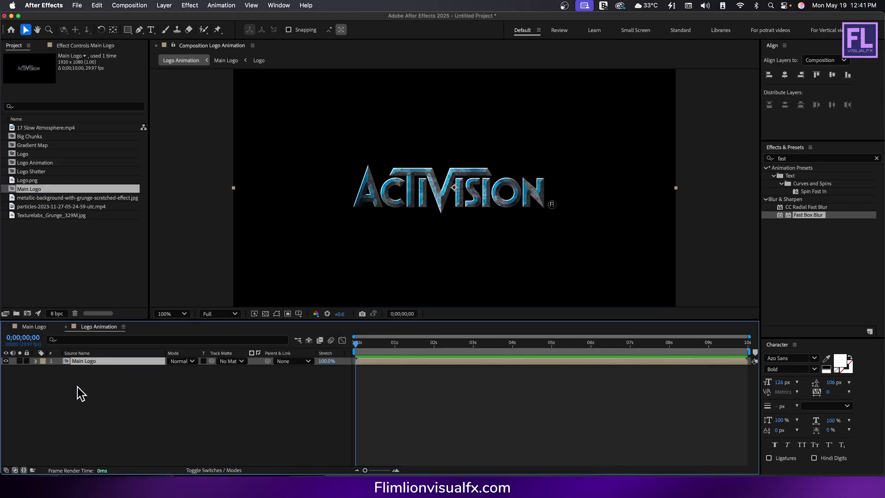
pyautogui.click(39, 172)
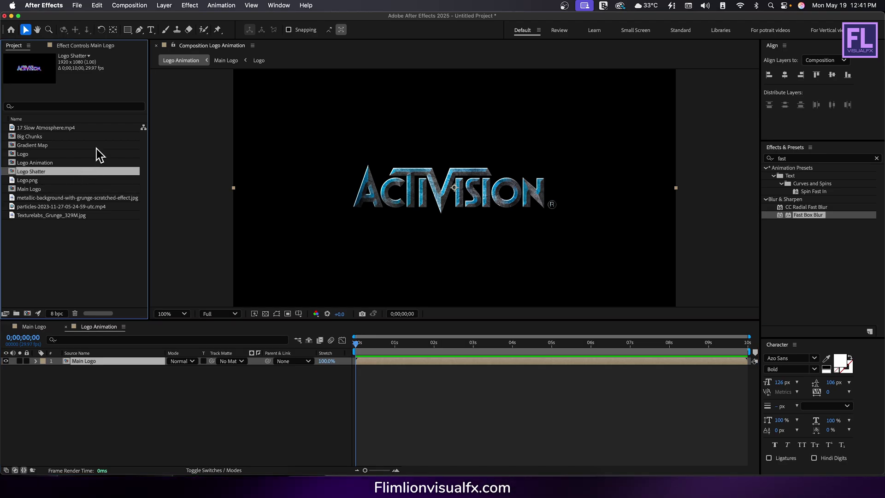
pyautogui.keyDown('super'); pyautogui.click(41, 145); pyautogui.keyUp('super')
pyautogui.keyDown('super'); pyautogui.click(37, 137); pyautogui.keyUp('super')
pyautogui.moveTo(54, 145); pyautogui.dragTo(82, 423)
pyautogui.moveTo(6, 385); pyautogui.dragTo(6, 376)
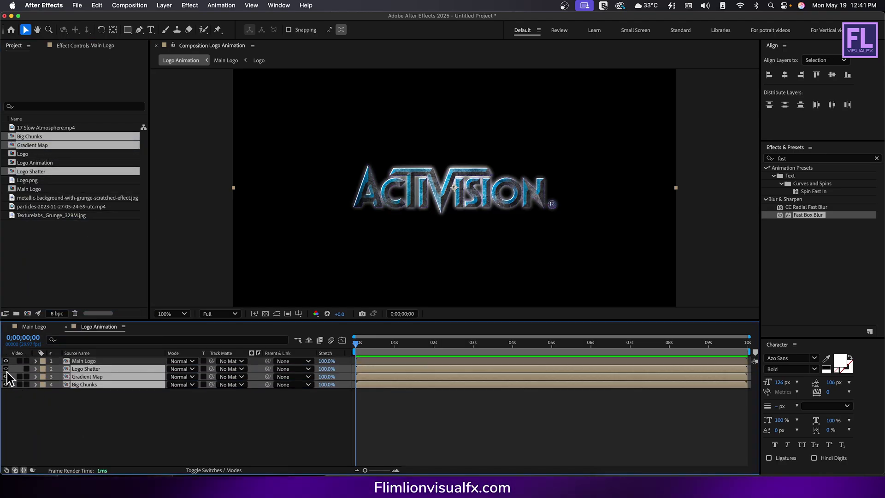
pyautogui.click(96, 361)
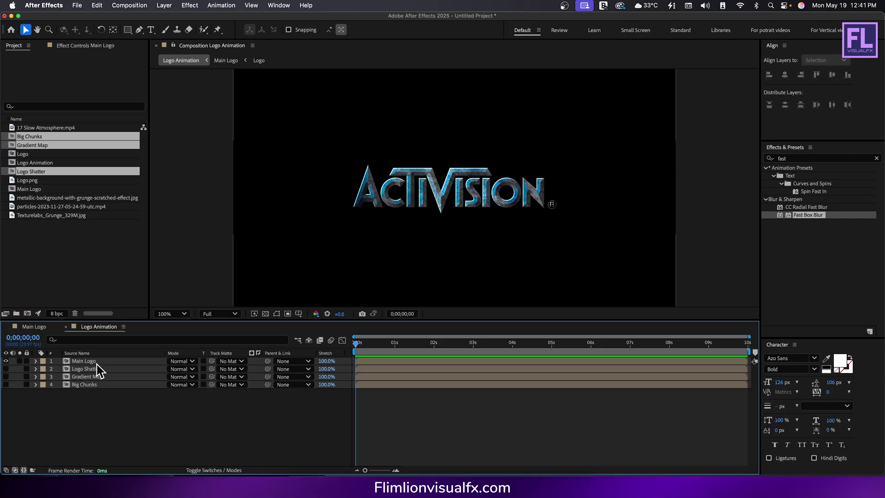
# Apply the Shatter effect to Main Logo and set its View to Rendered.
pyautogui.click(796, 159)
pyautogui.write('shatter')
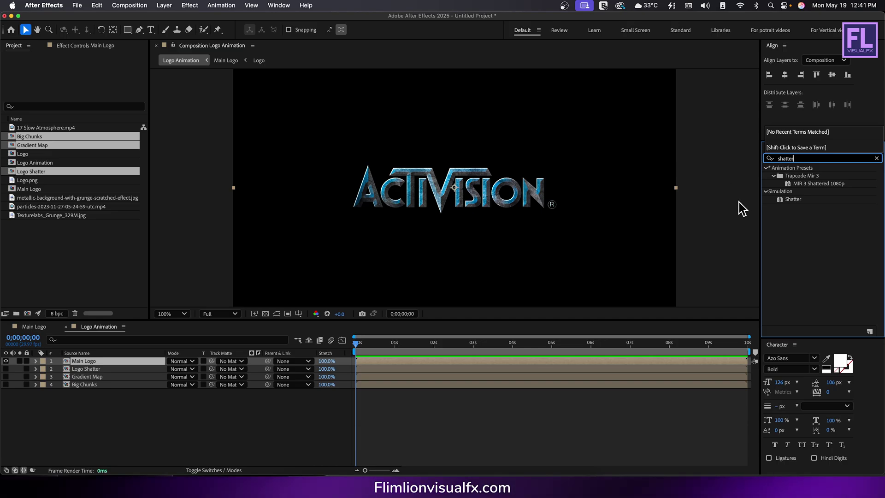
pyautogui.moveTo(794, 199); pyautogui.dragTo(420, 190)
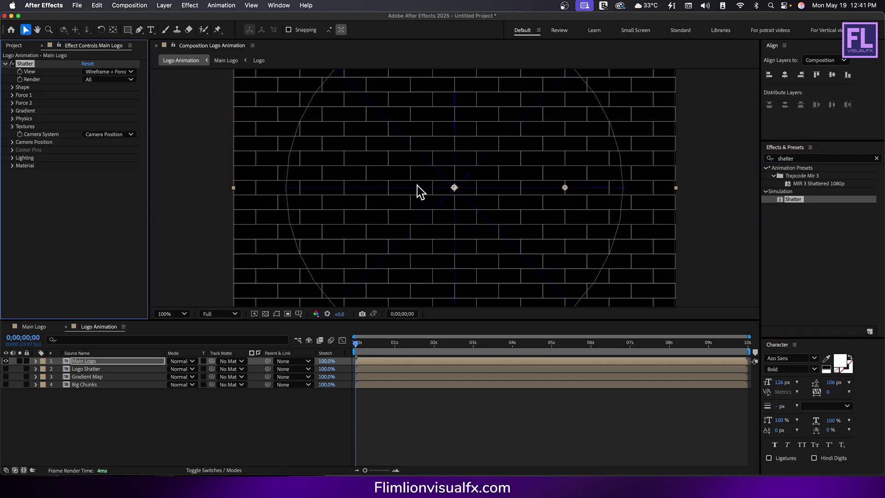
pyautogui.click(122, 72)
pyautogui.click(118, 82)
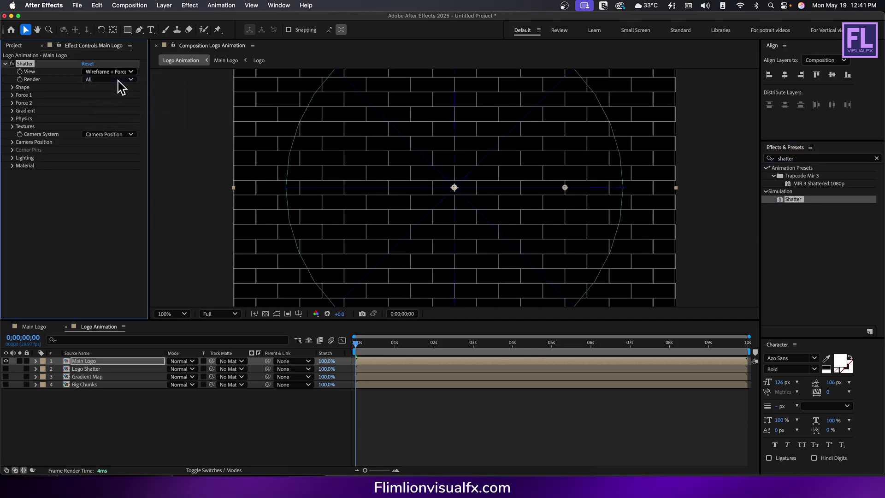
# Set the Shatter pattern to Custom with Logo Shatter as the map and extrusion depth 0.
pyautogui.click(12, 87)
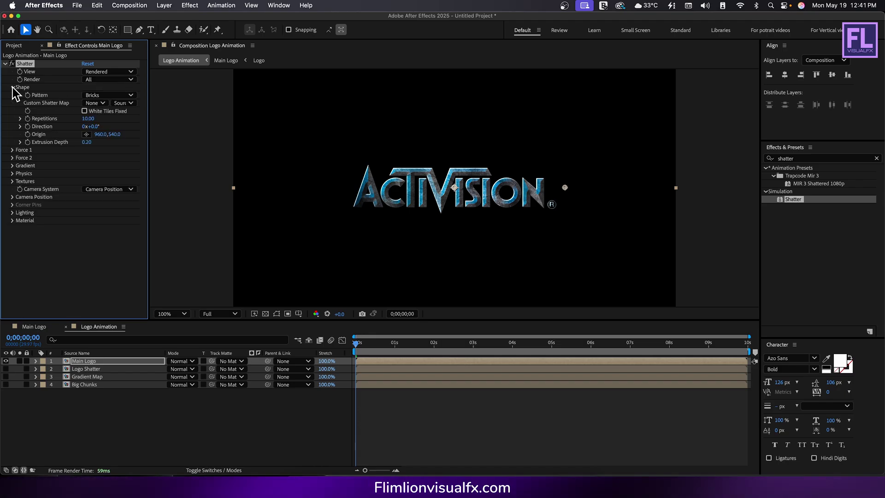
pyautogui.click(103, 95)
pyautogui.click(106, 108)
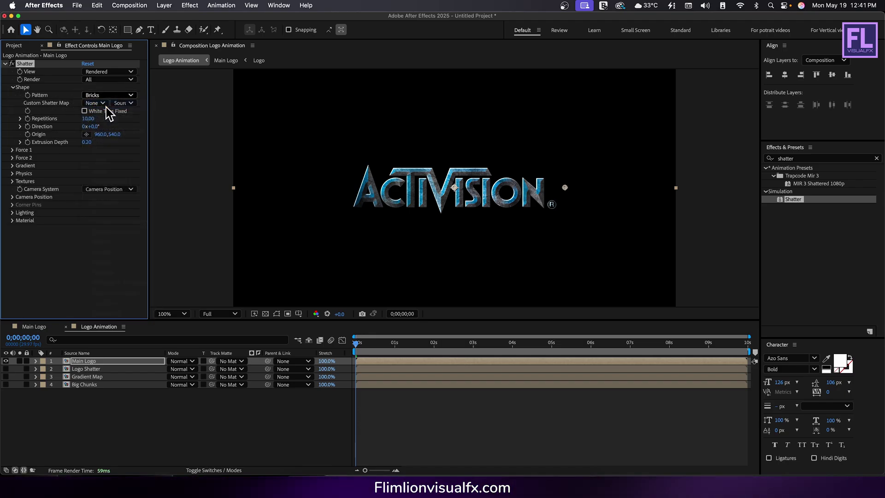
pyautogui.click(102, 103)
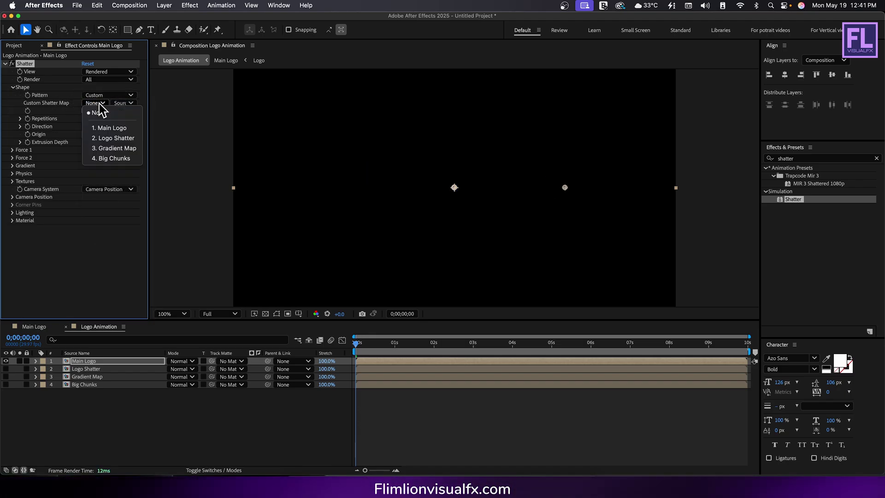
pyautogui.click(121, 138)
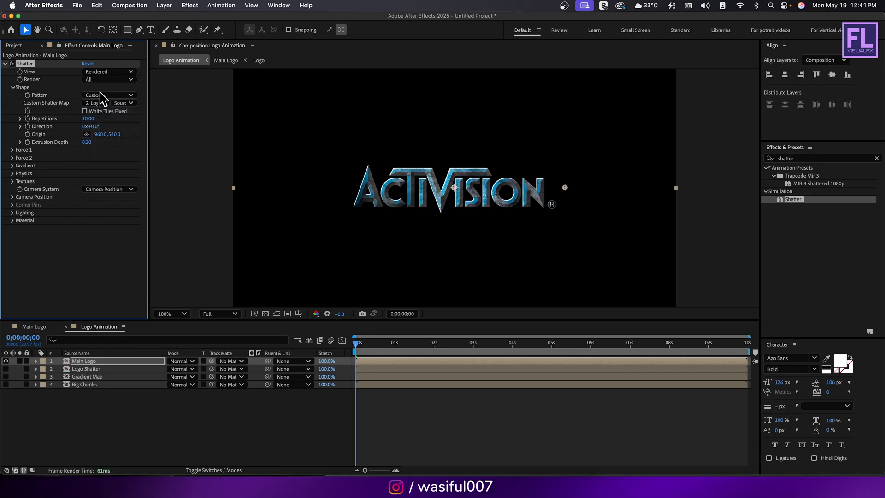
pyautogui.moveTo(86, 142); pyautogui.dragTo(62, 145)
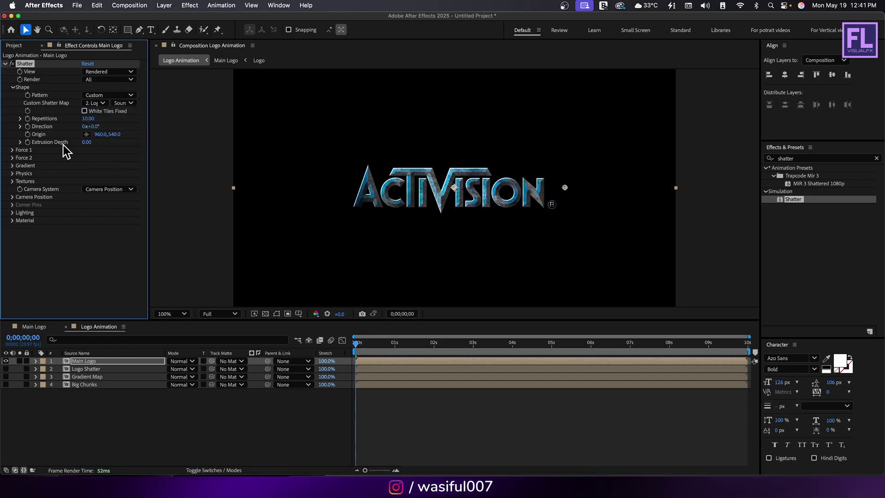
# Place Force 1 left of the logo with radius 0.85 and strength 0.30.
pyautogui.click(12, 150)
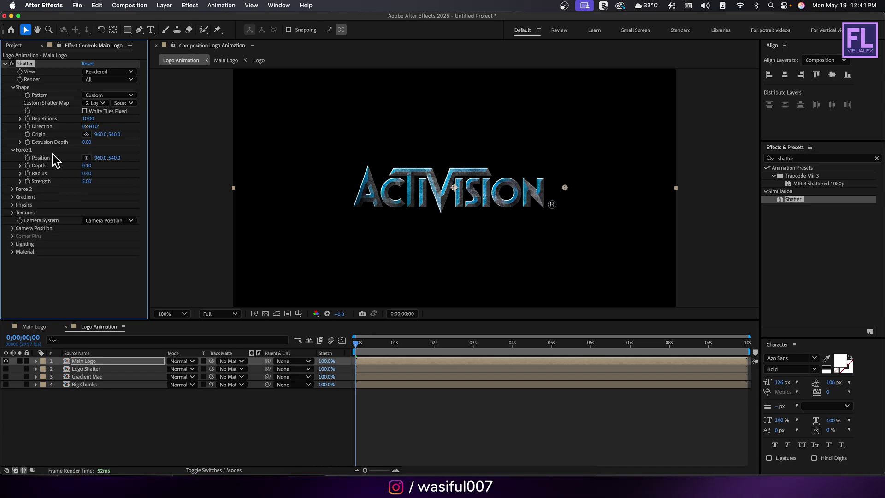
pyautogui.click(86, 158)
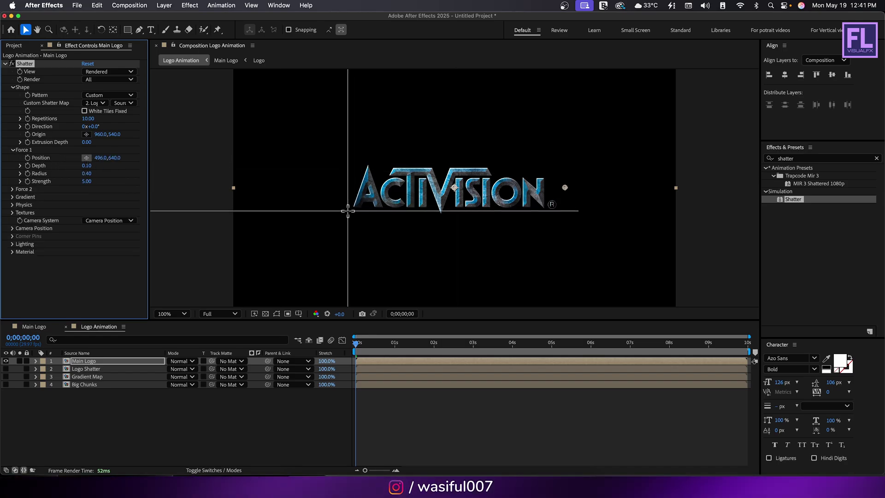
pyautogui.moveTo(87, 174); pyautogui.dragTo(69, 186)
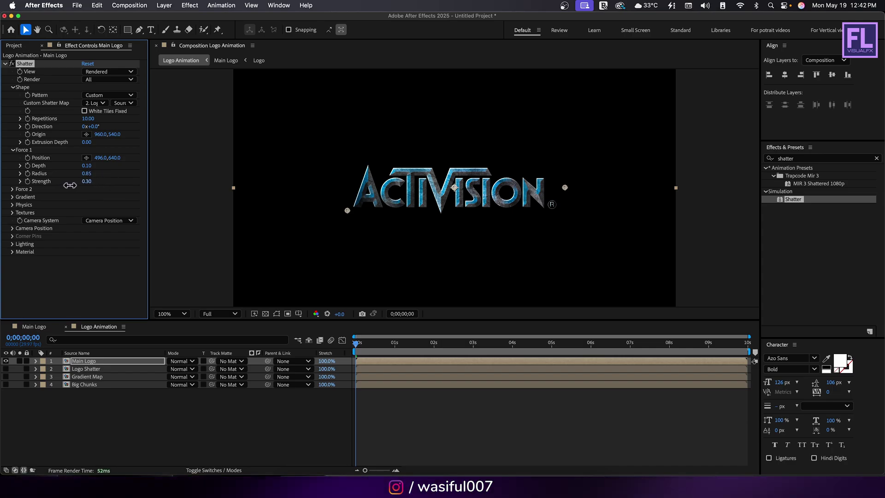
# Centre Force 2 on the logo with radius 0.29 and strength 0.60, then open the Gradient Layer list.
pyautogui.click(12, 189)
pyautogui.click(86, 197)
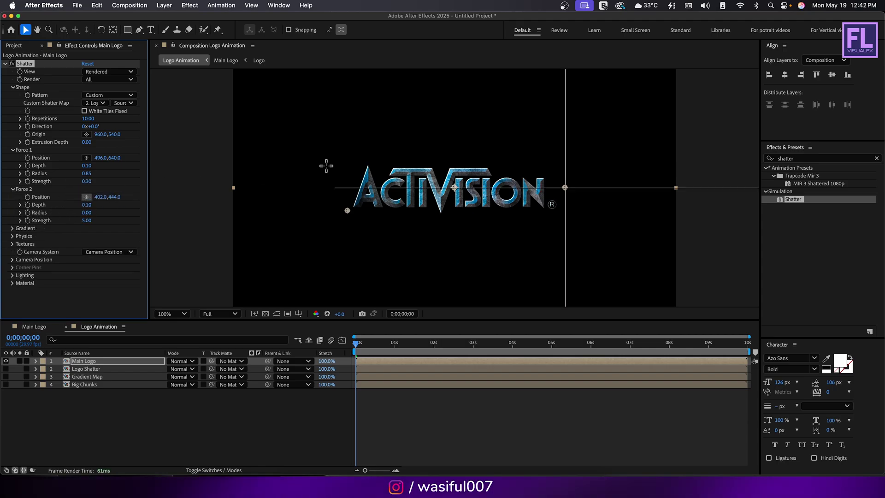
pyautogui.click(456, 175)
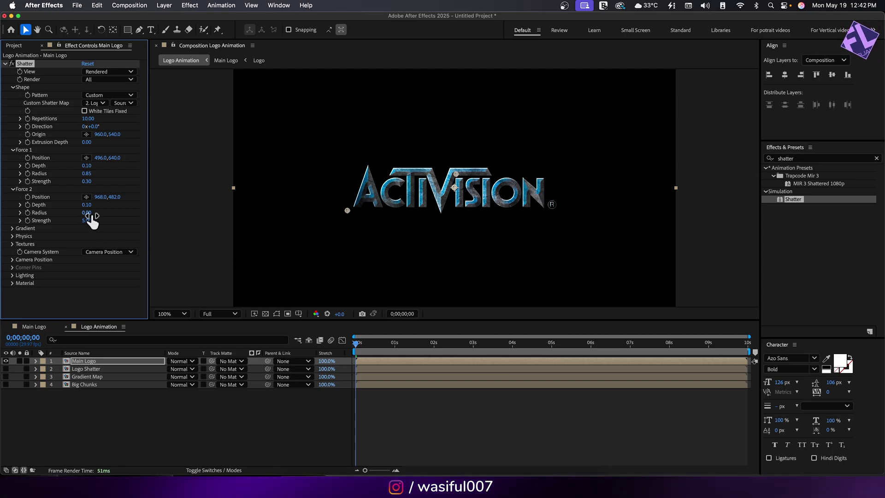
pyautogui.moveTo(90, 213); pyautogui.dragTo(102, 215)
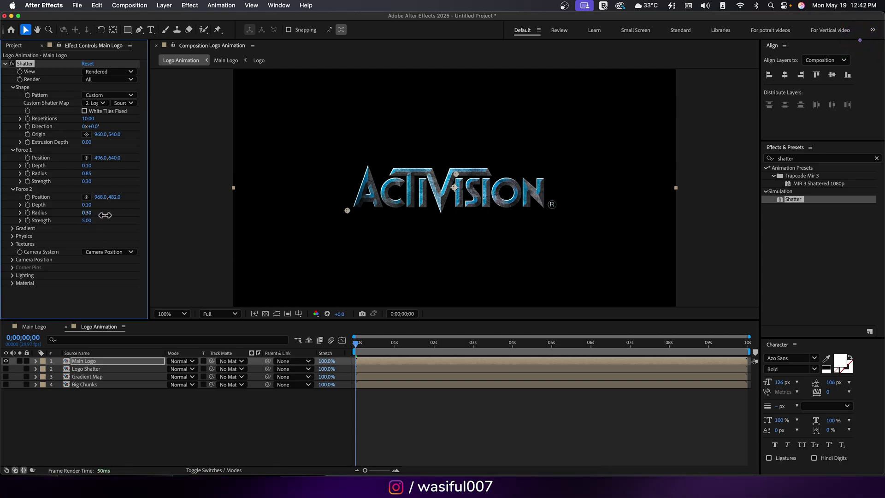
pyautogui.moveTo(87, 220); pyautogui.dragTo(72, 226)
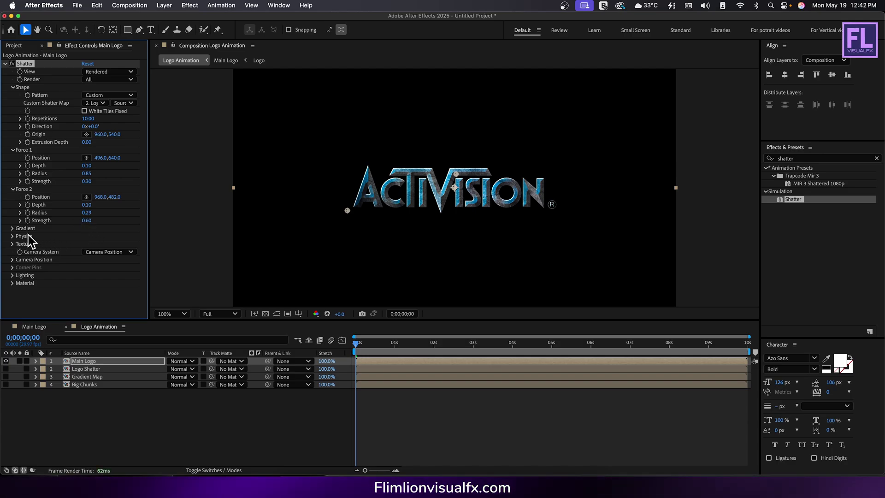
pyautogui.click(13, 228)
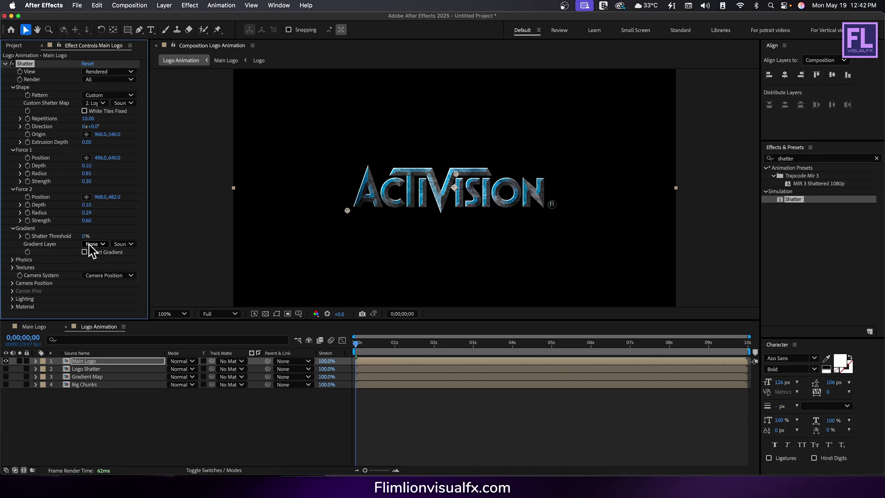
pyautogui.click(84, 244)
# Use Gradient Map as the gradient layer and keyframe Shatter Threshold from 0% at 2s to 100% at 6s.
pyautogui.click(112, 379)
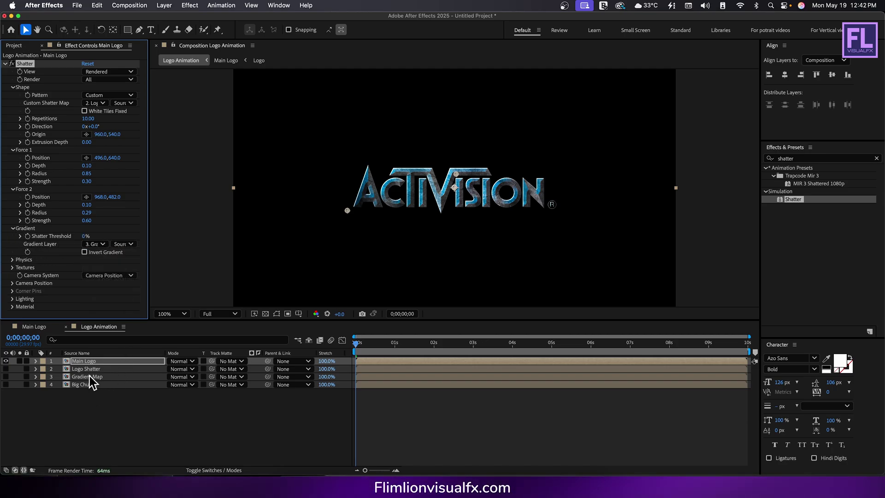
pyautogui.moveTo(95, 378); pyautogui.dragTo(448, 343)
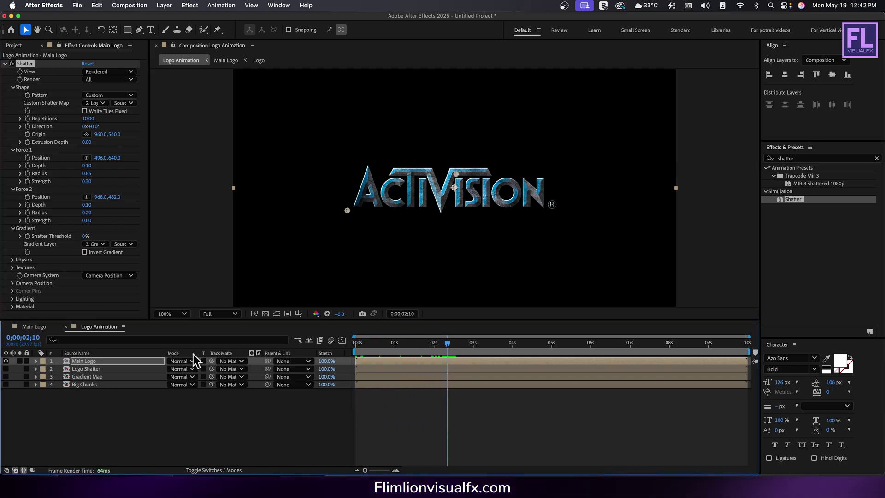
pyautogui.click(28, 236)
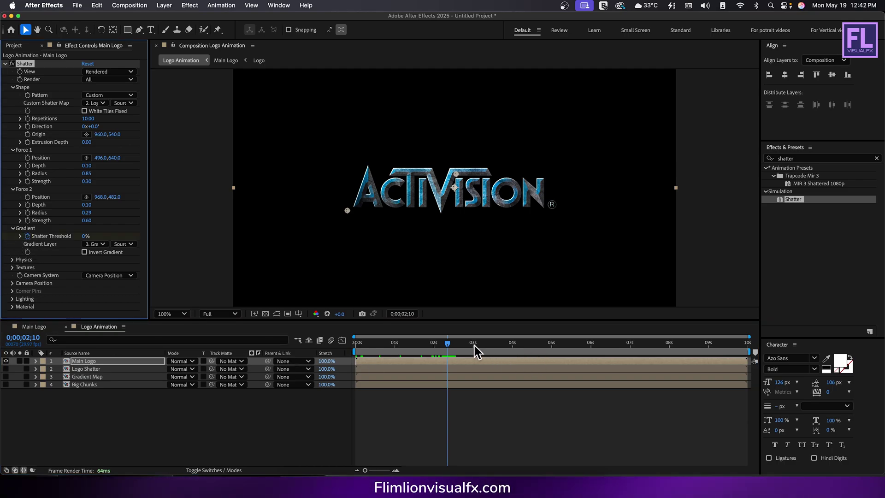
pyautogui.moveTo(449, 345); pyautogui.dragTo(608, 344)
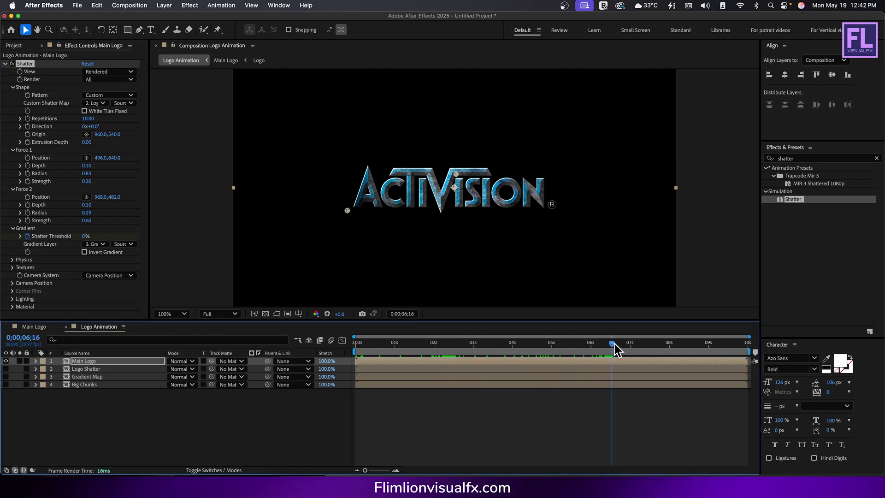
pyautogui.moveTo(86, 236); pyautogui.dragTo(130, 236)
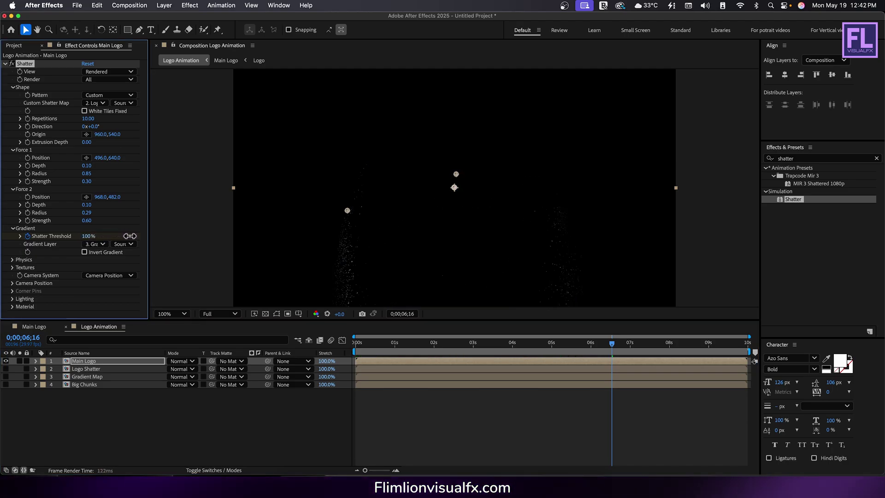
# Preview the shatter animation from about two seconds and inspect it near four seconds.
pyautogui.moveTo(611, 347); pyautogui.dragTo(446, 369)
pyautogui.press('space')
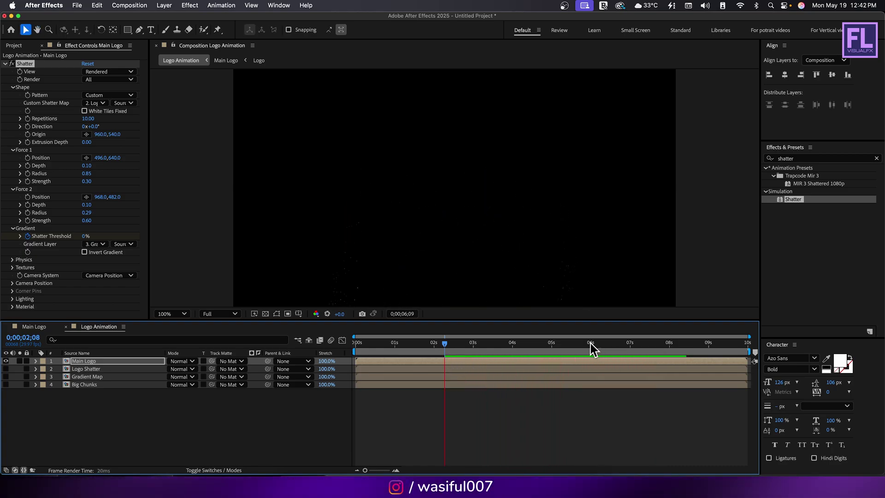
pyautogui.moveTo(591, 343); pyautogui.dragTo(515, 344)
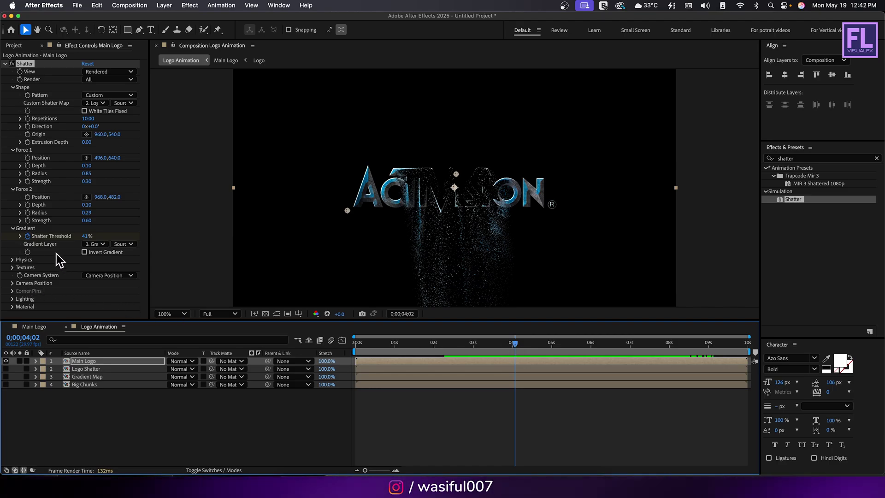
# Duplicate Main Logo and switch the copy's custom shatter map to Big Chunks.
pyautogui.click(88, 364)
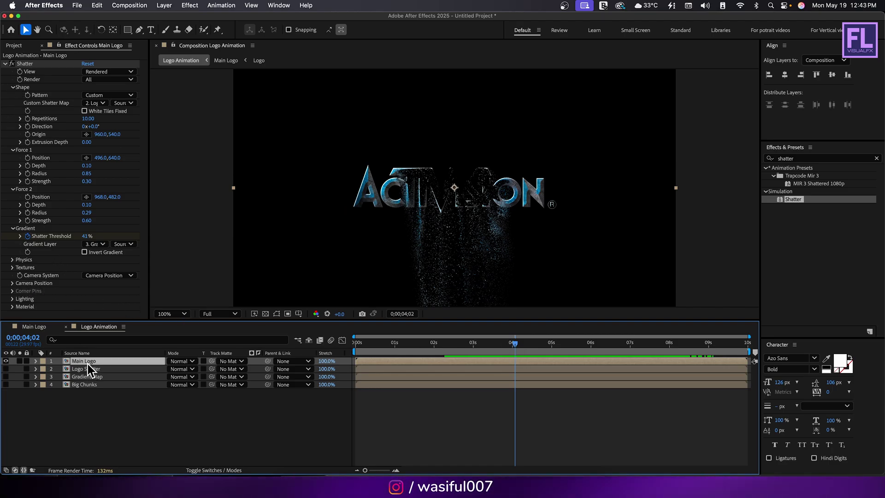
pyautogui.press('super+d')
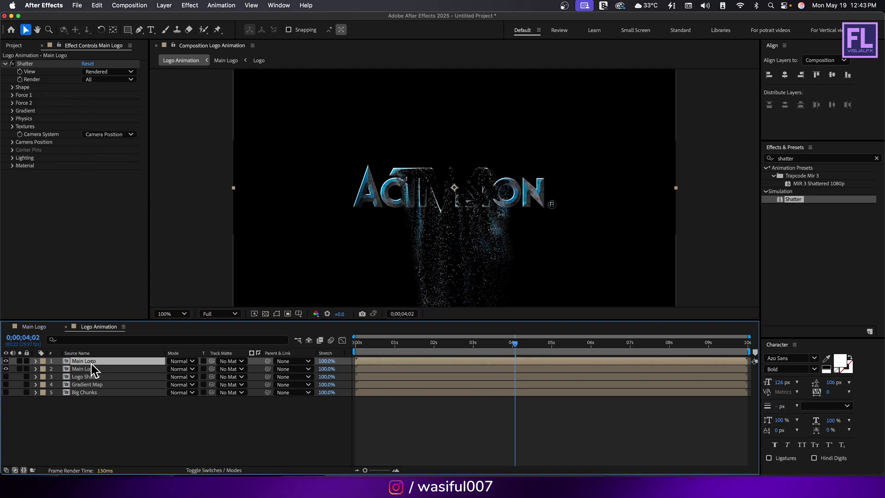
pyautogui.click(13, 87)
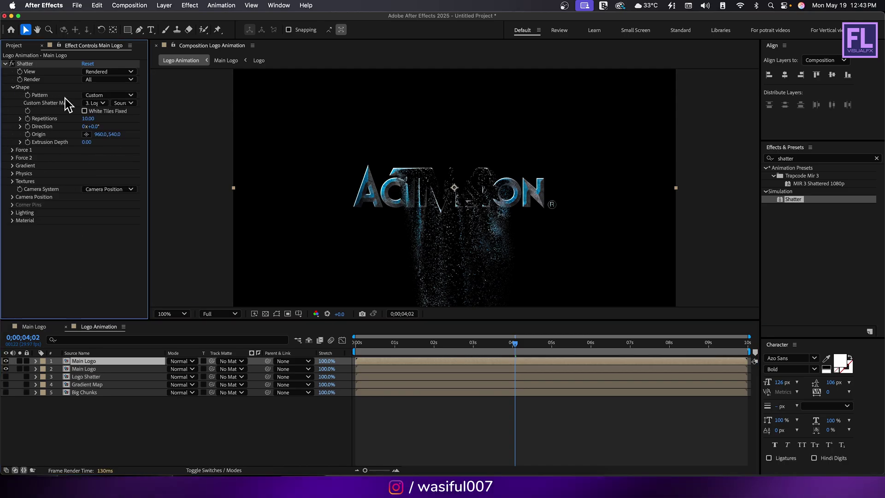
pyautogui.click(98, 103)
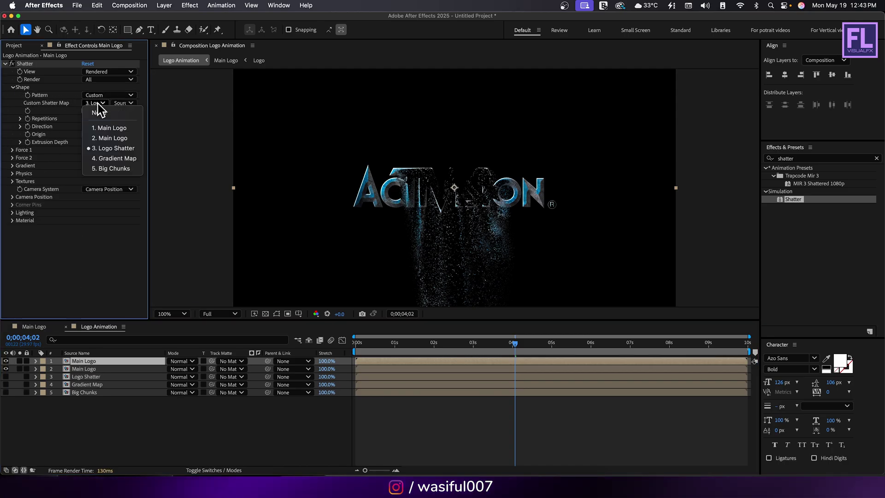
pyautogui.click(107, 169)
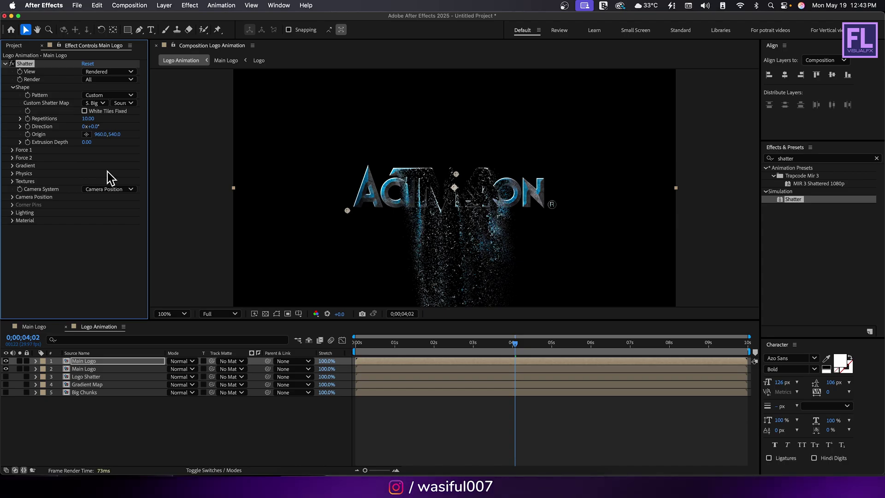
# Preview the shatter from the start and scrub to check it at different times.
pyautogui.click(156, 422)
pyautogui.press('Home')
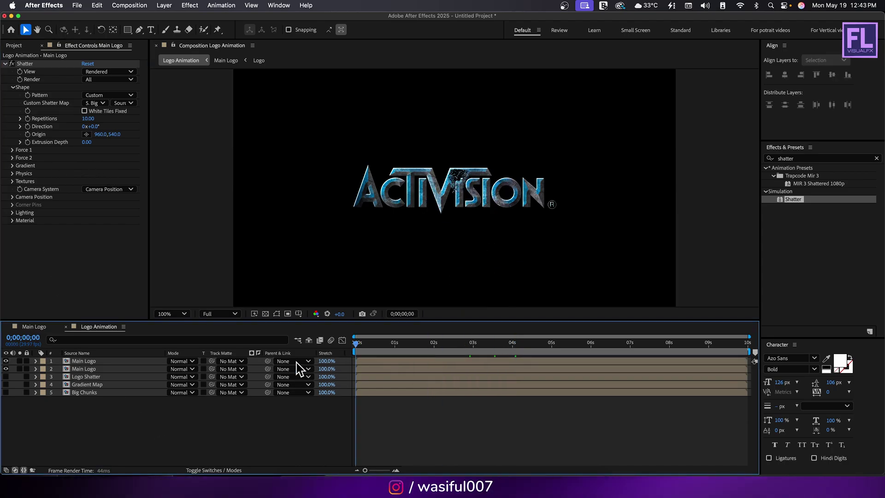
pyautogui.press('space')
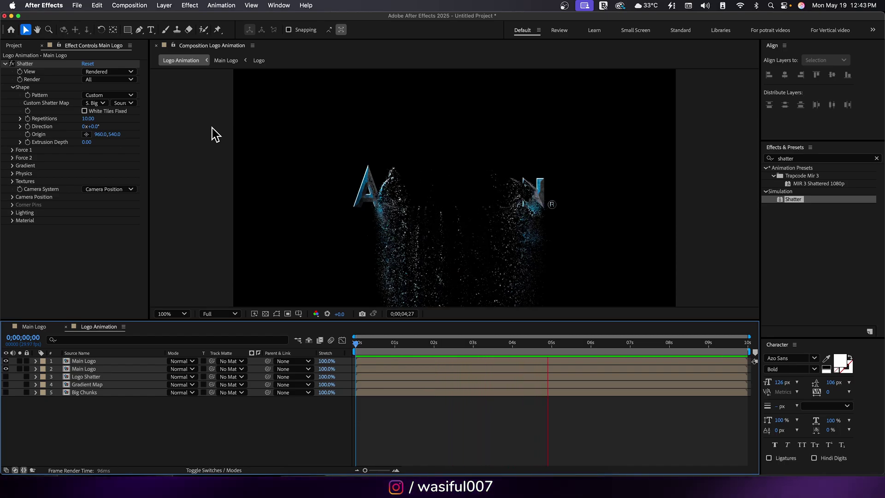
pyautogui.scroll(2, 507, 164)
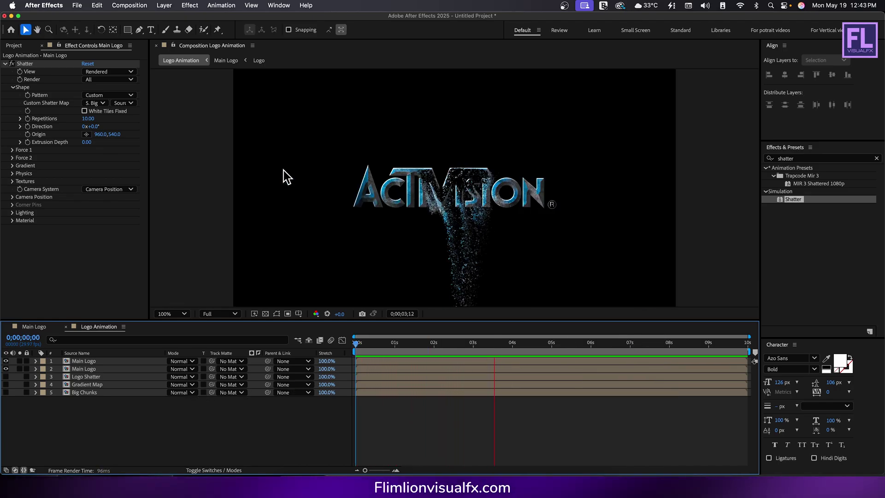
pyautogui.scroll(-2, 283, 170)
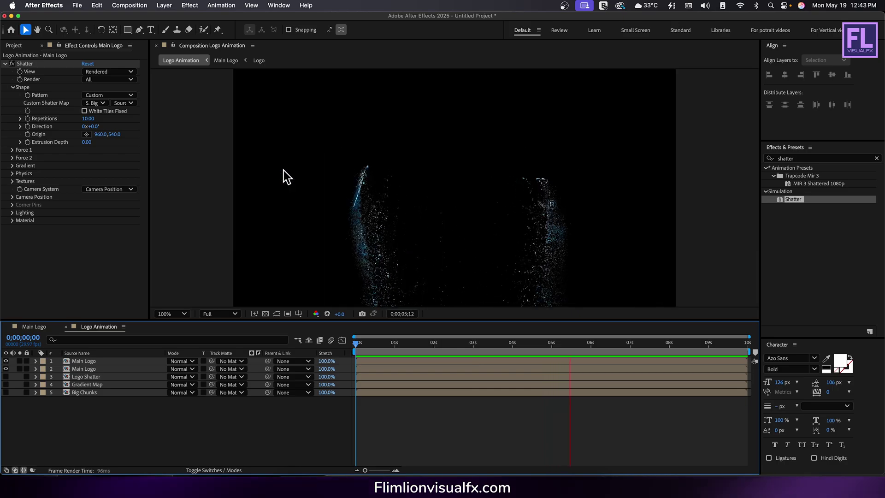
pyautogui.moveTo(572, 342); pyautogui.dragTo(464, 335)
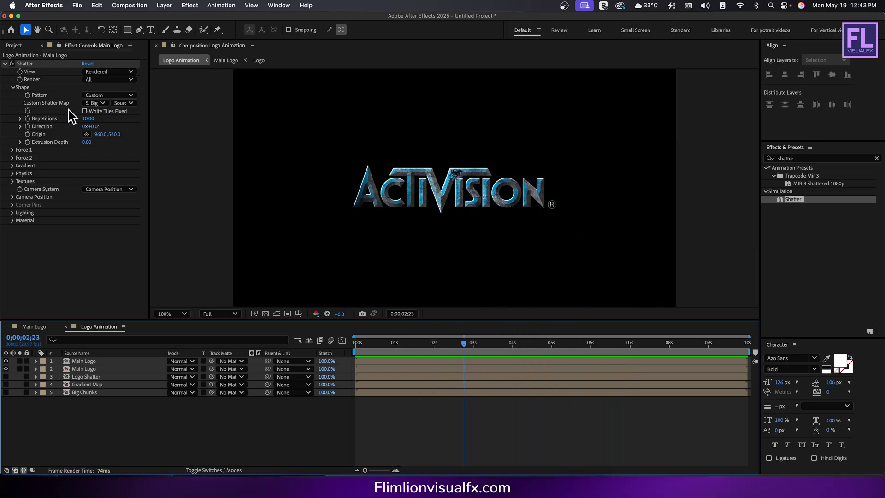
# Create a 1920x1080 composition named 'Final Touch' and add Logo Animation as its layer.
pyautogui.click(14, 46)
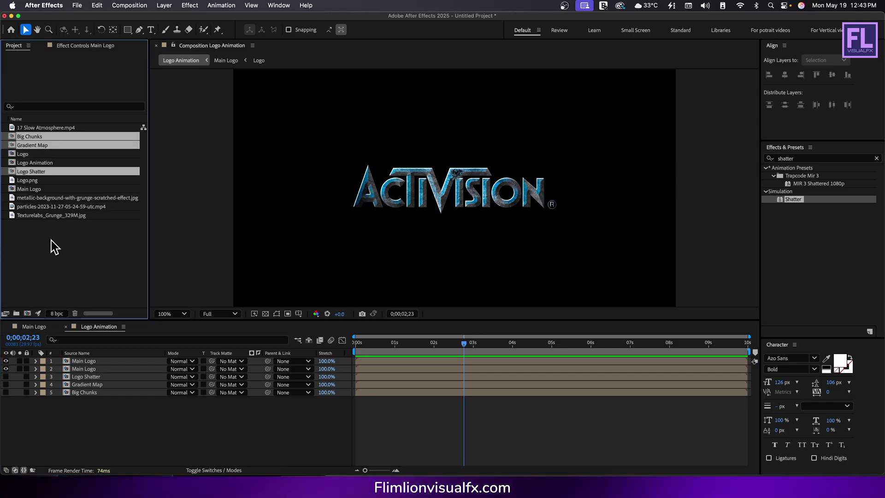
pyautogui.click(51, 240)
pyautogui.click(28, 313)
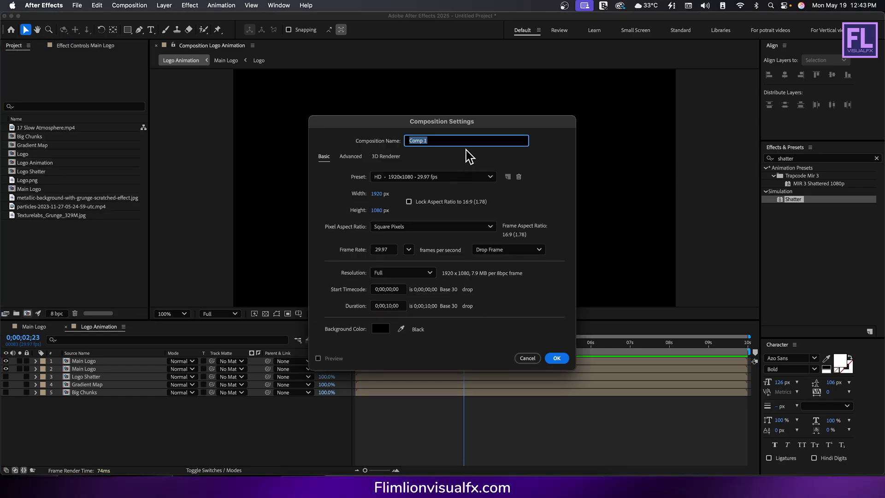
pyautogui.write('Final Touch')
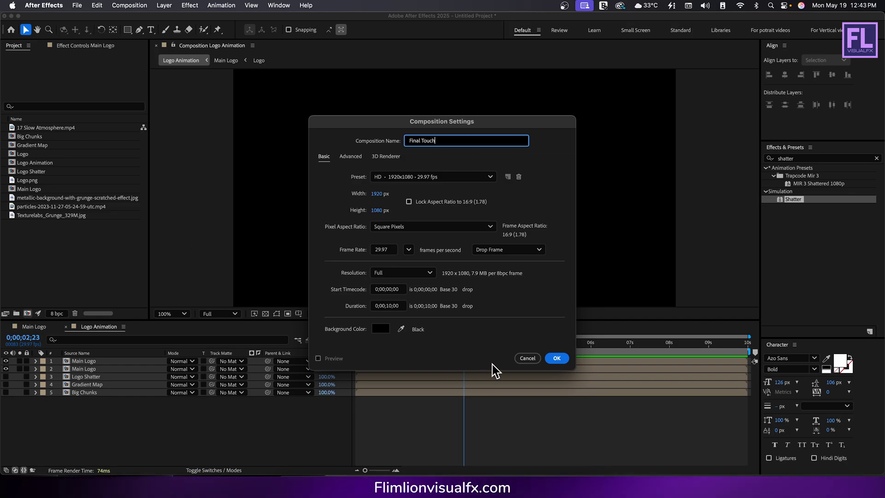
pyautogui.click(557, 359)
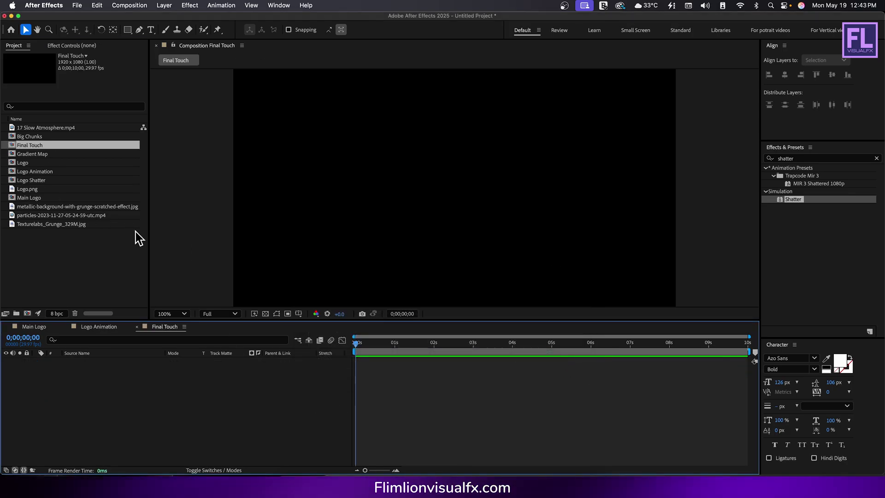
pyautogui.moveTo(40, 169); pyautogui.dragTo(110, 401)
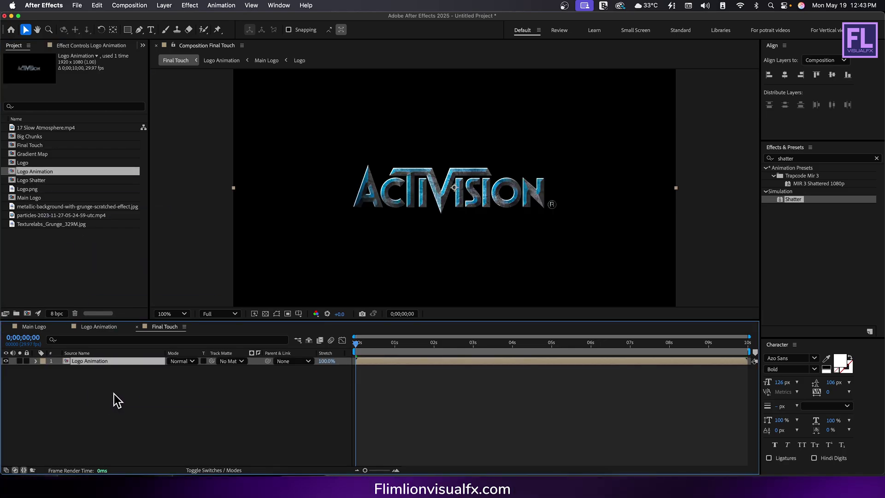
# Apply CC Light Sweep to the logo with a Smooth sweep shape.
pyautogui.click(778, 158)
pyautogui.write('cc li')
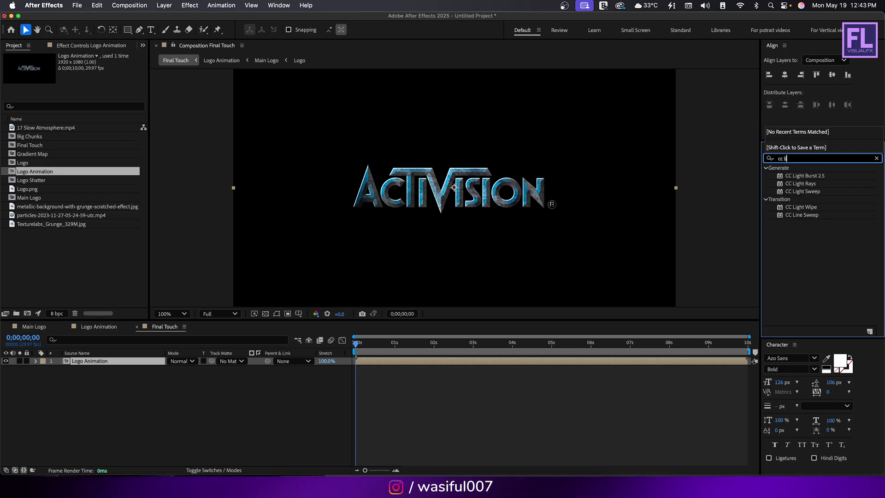
pyautogui.write('ght')
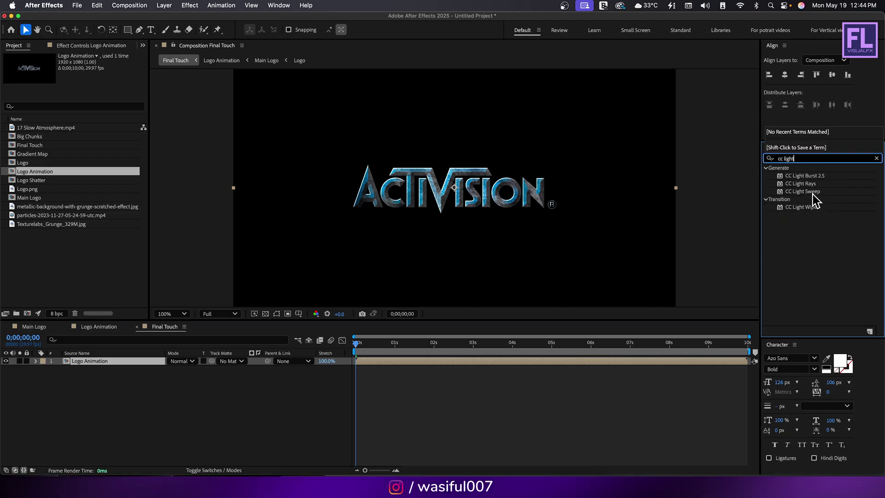
pyautogui.moveTo(812, 192); pyautogui.dragTo(378, 159)
pyautogui.click(99, 107)
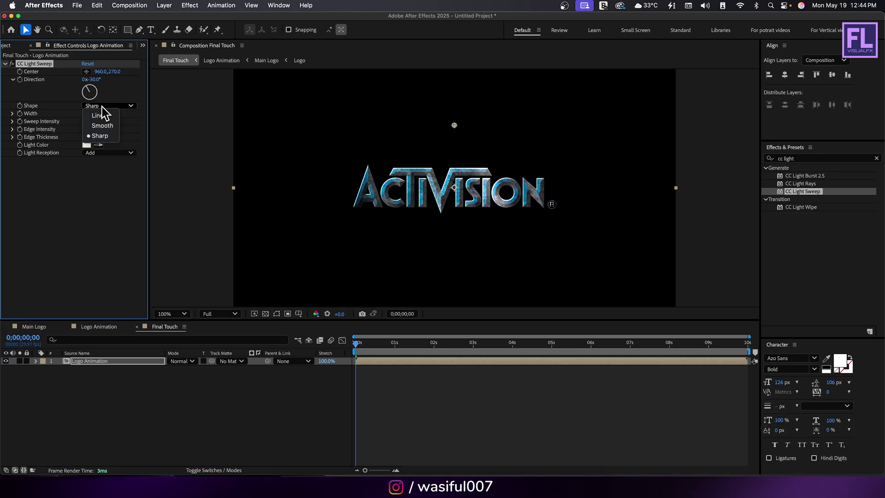
pyautogui.click(102, 126)
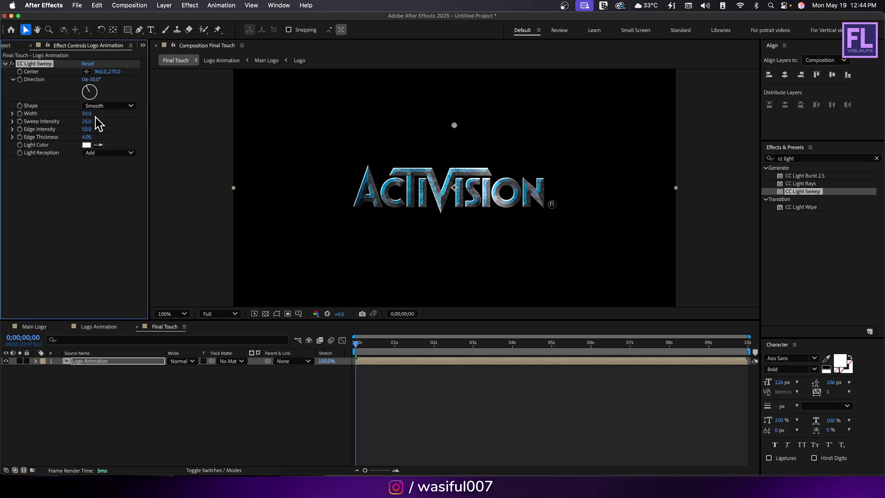
# Set width 100, sweep intensity 0, edge intensity 100, edge thickness 1.90 and Cutout light reception.
pyautogui.click(86, 114)
pyautogui.write('100')
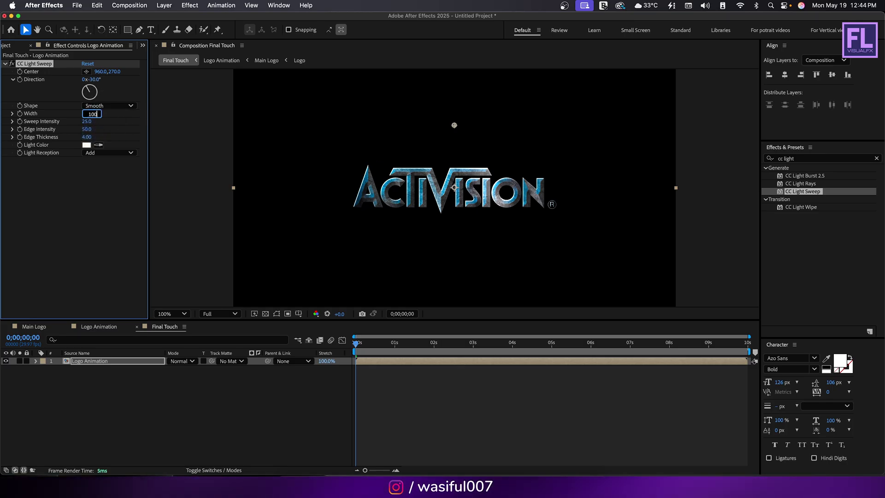
pyautogui.press('Return')
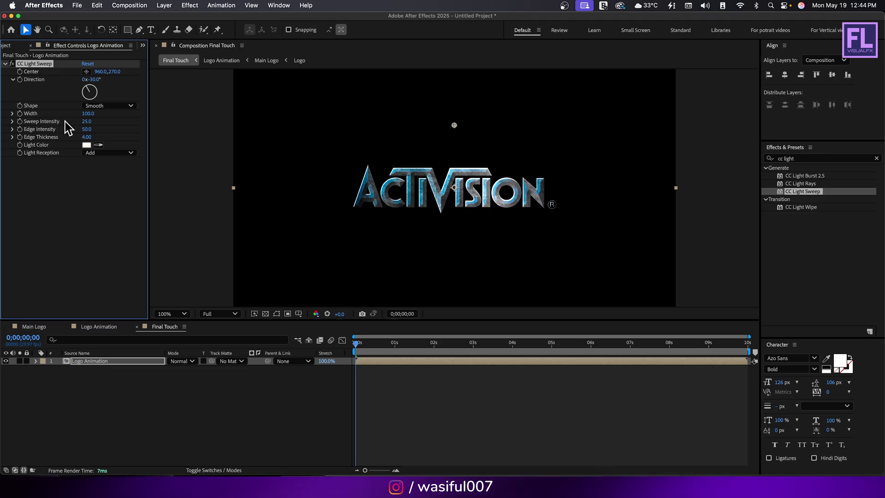
pyautogui.moveTo(83, 124); pyautogui.dragTo(74, 124)
pyautogui.click(86, 129)
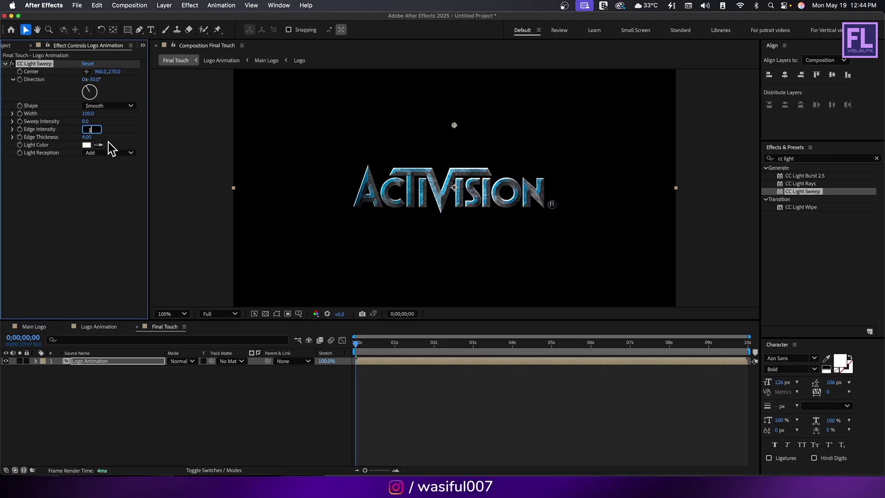
pyautogui.write('100')
pyautogui.press('Return')
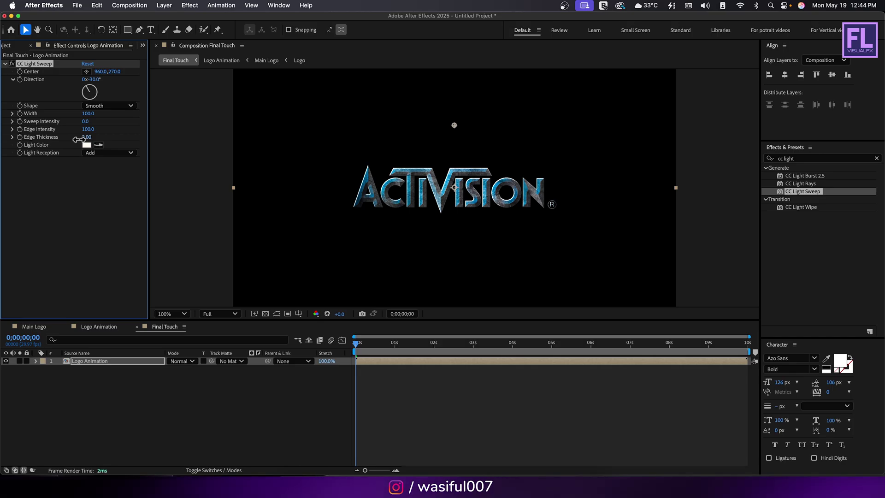
pyautogui.moveTo(79, 140); pyautogui.dragTo(76, 139)
pyautogui.click(98, 153)
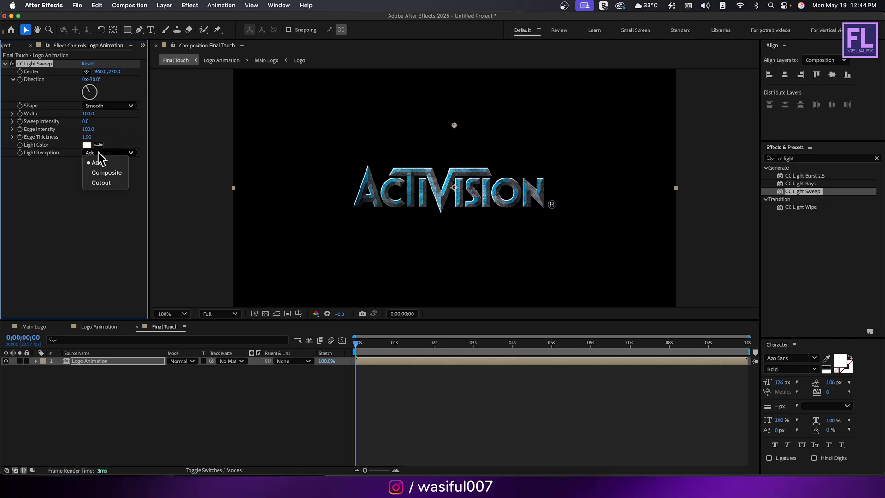
pyautogui.click(126, 183)
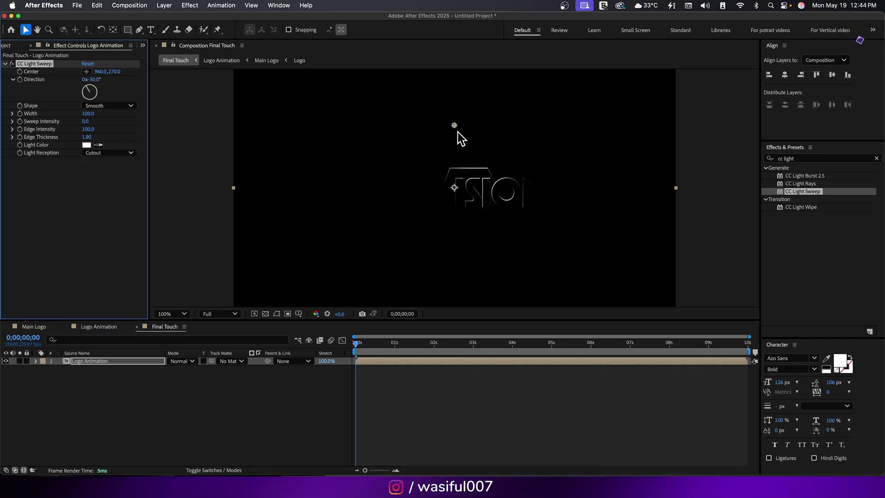
# Move the light sweep centre to 110,406 and keyframe it at 0s.
pyautogui.moveTo(457, 132); pyautogui.dragTo(311, 162)
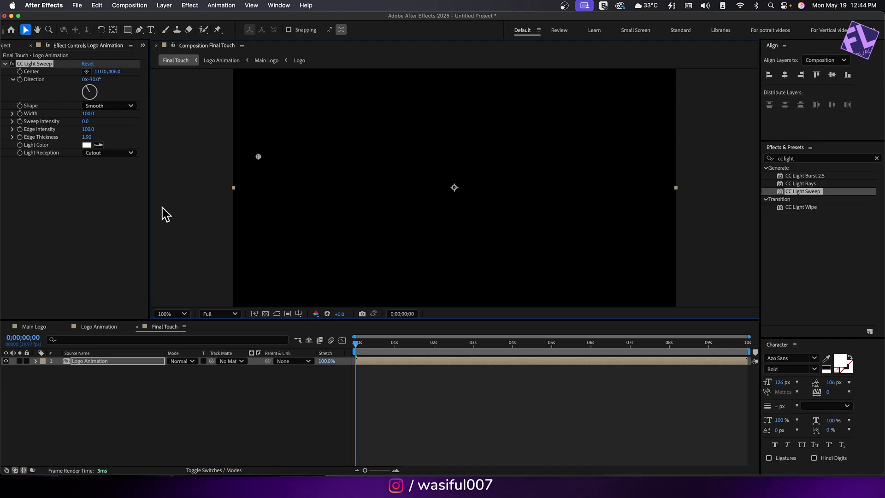
pyautogui.moveTo(356, 343); pyautogui.dragTo(377, 345)
pyautogui.press('Home')
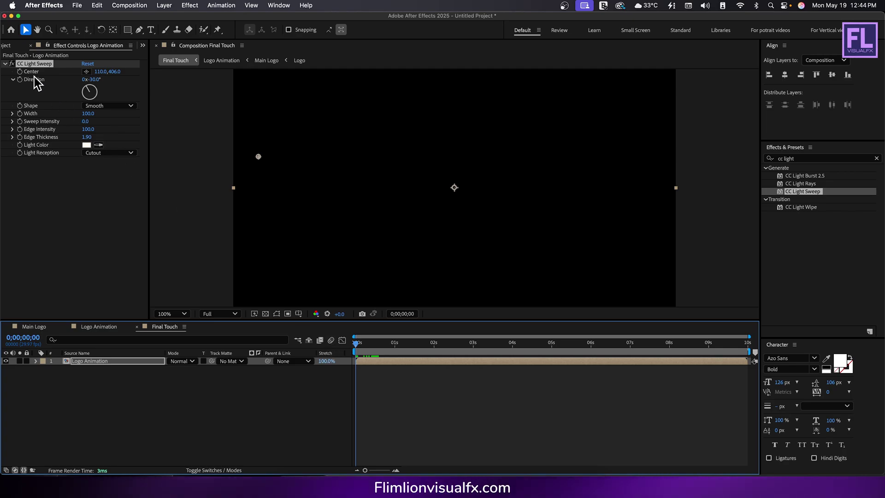
pyautogui.click(23, 73)
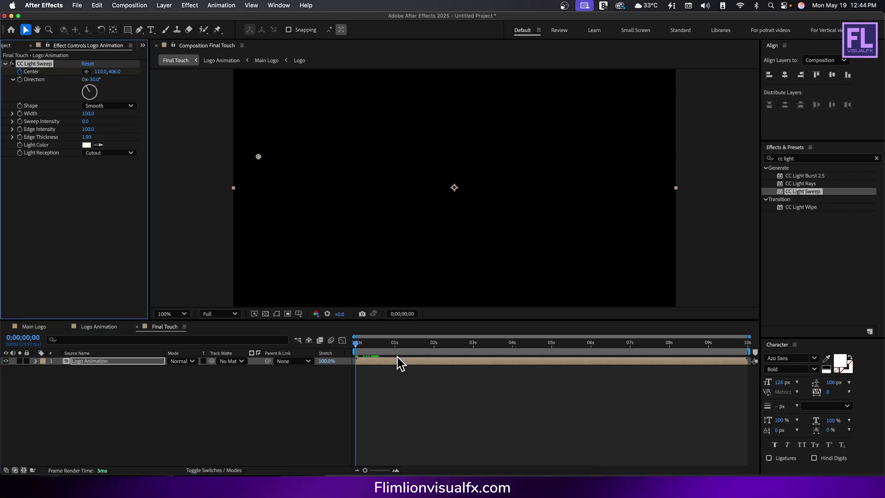
# Keyframe the sweep centre at 1592,406 near 3;14 and scrub to preview the sweep.
pyautogui.moveTo(470, 347); pyautogui.dragTo(492, 346)
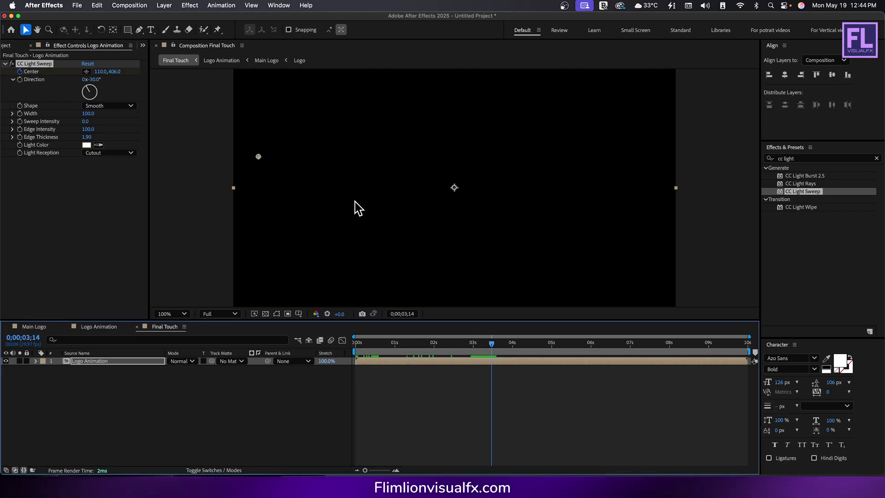
pyautogui.moveTo(259, 156); pyautogui.dragTo(540, 157)
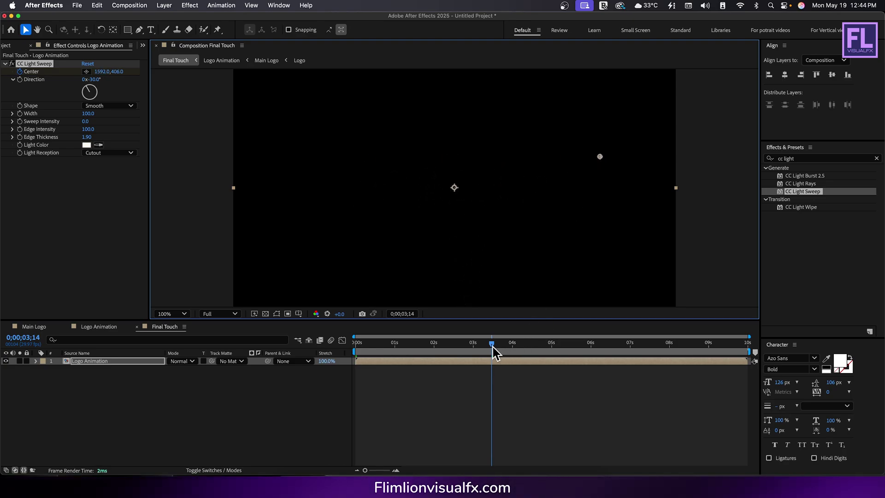
pyautogui.moveTo(493, 347); pyautogui.dragTo(332, 361)
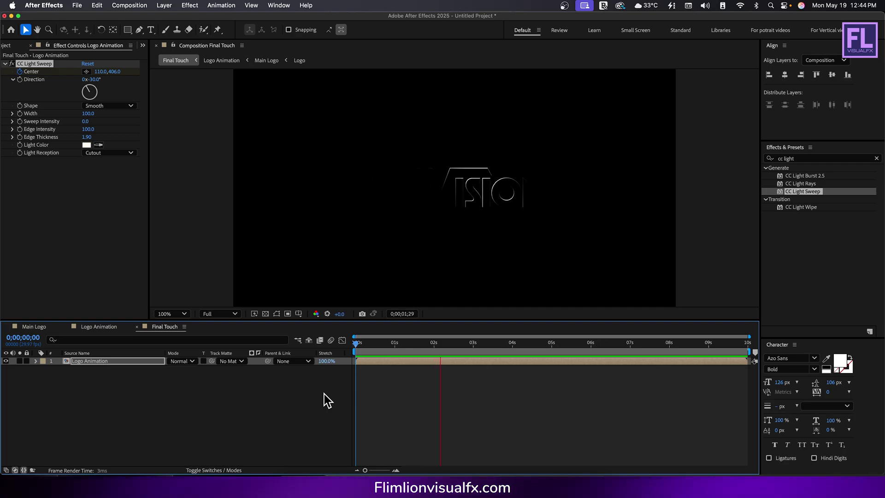
pyautogui.moveTo(524, 343); pyautogui.dragTo(422, 351)
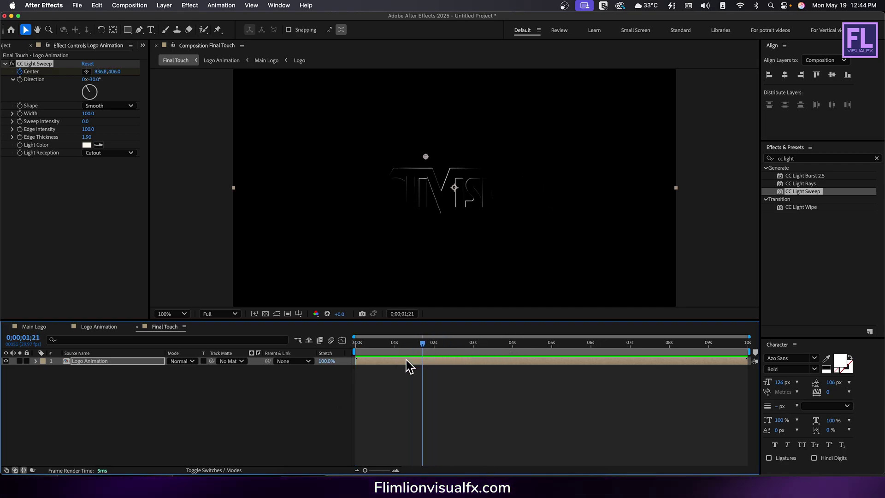
# Duplicate the Logo Animation layer and remove CC Light Sweep from the top copy.
pyautogui.click(132, 398)
pyautogui.click(105, 363)
pyautogui.press('super+d')
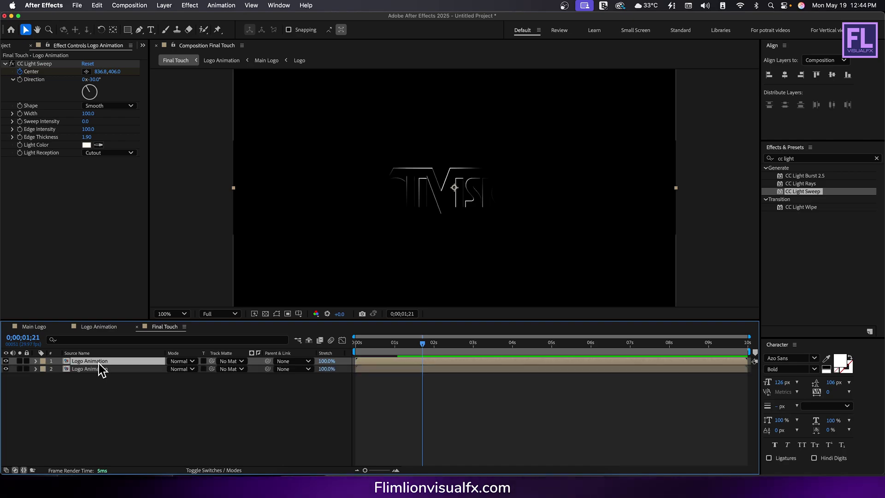
pyautogui.click(54, 67)
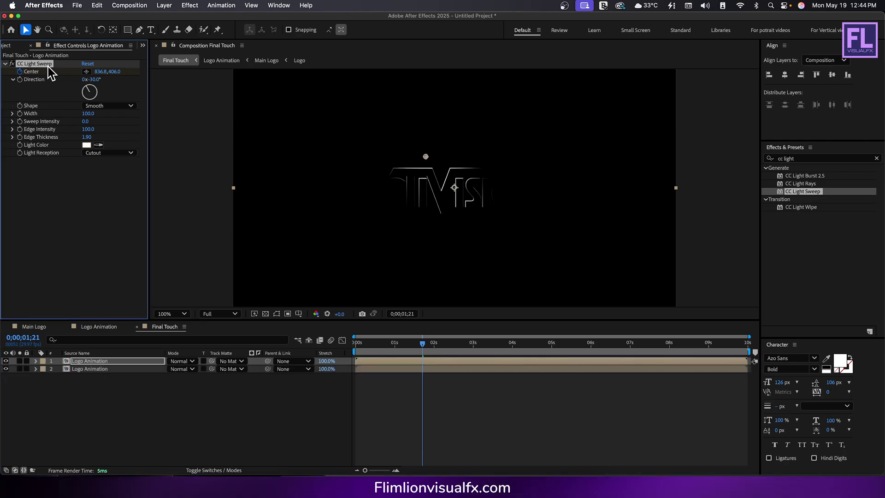
pyautogui.press('Delete')
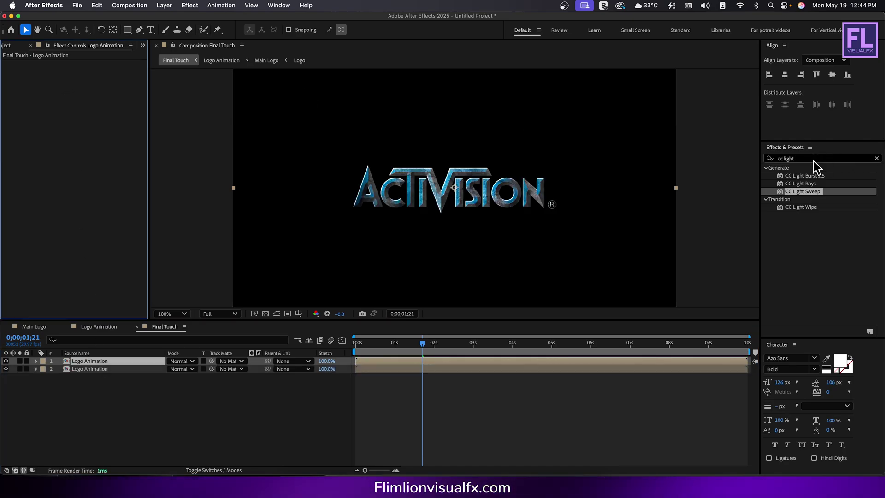
# Apply Gradient Wipe to the top copy with Transition Softness 100%.
pyautogui.click(814, 160)
pyautogui.write('gradie')
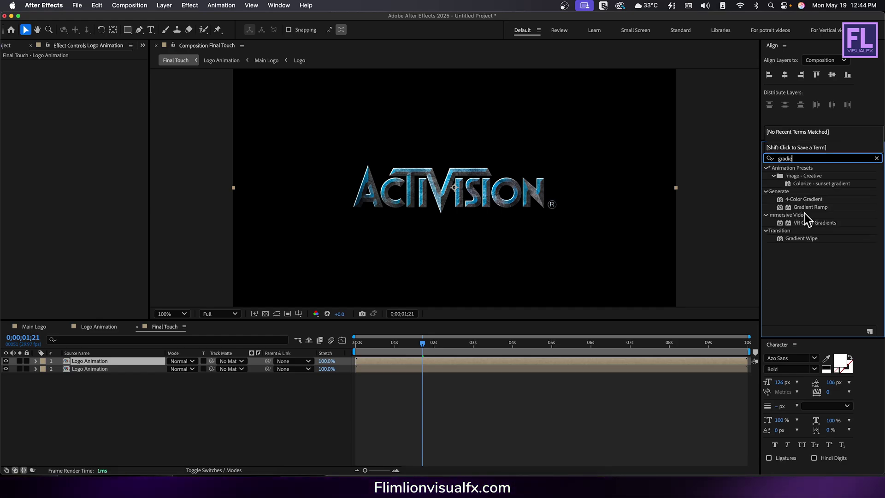
pyautogui.moveTo(613, 293); pyautogui.dragTo(418, 202)
pyautogui.click(107, 363)
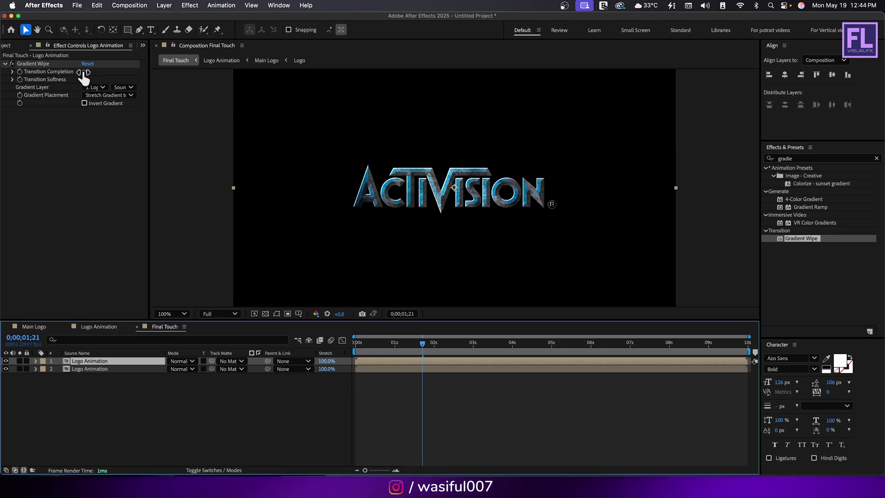
pyautogui.moveTo(84, 80); pyautogui.dragTo(224, 78)
# Keyframe Transition Completion from 100% at 0s to 0% at 3s and start the layer about 1.4s later.
pyautogui.moveTo(387, 342); pyautogui.dragTo(348, 350)
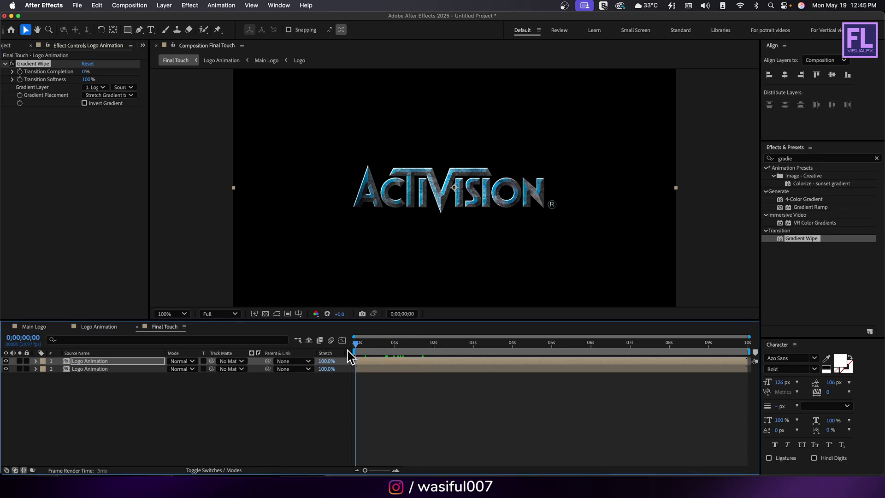
pyautogui.click(19, 72)
pyautogui.moveTo(89, 72); pyautogui.dragTo(193, 75)
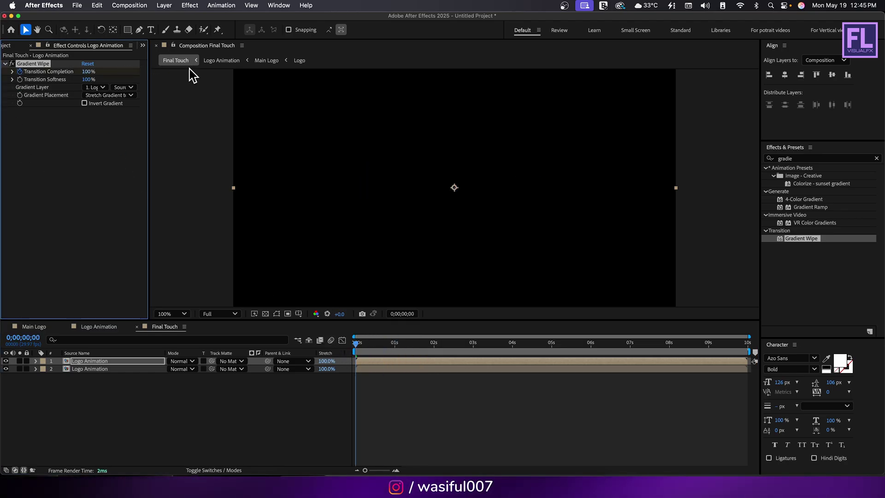
pyautogui.moveTo(432, 342); pyautogui.dragTo(480, 342)
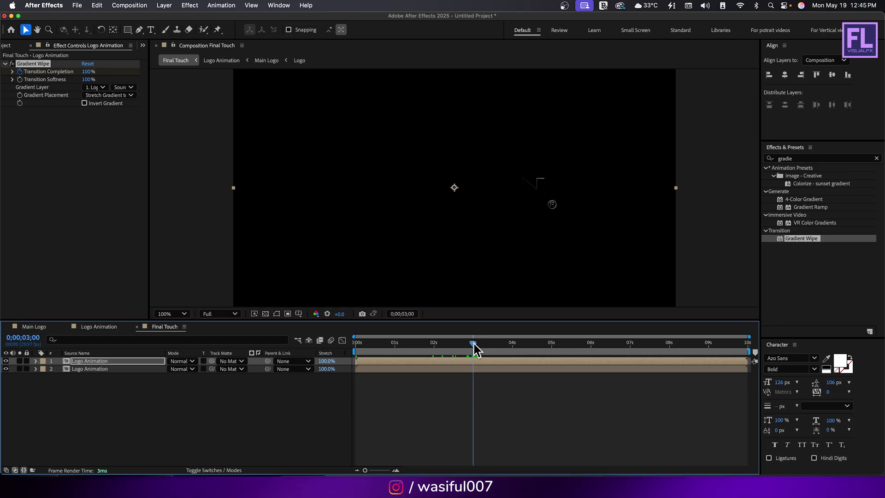
pyautogui.click(87, 71)
pyautogui.write('0')
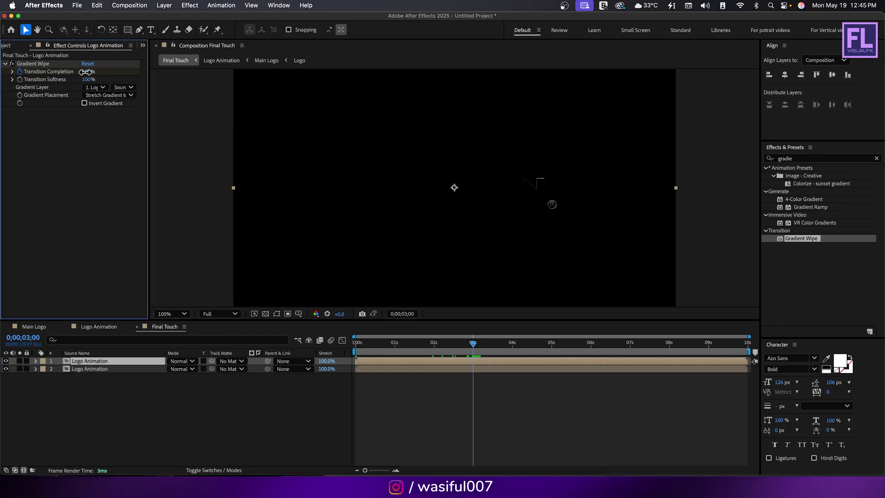
pyautogui.press('Return')
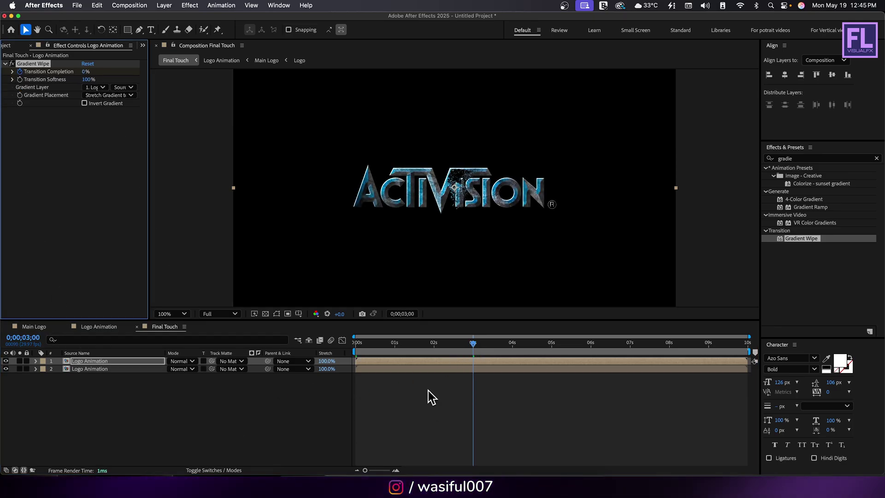
pyautogui.moveTo(397, 364); pyautogui.dragTo(339, 352)
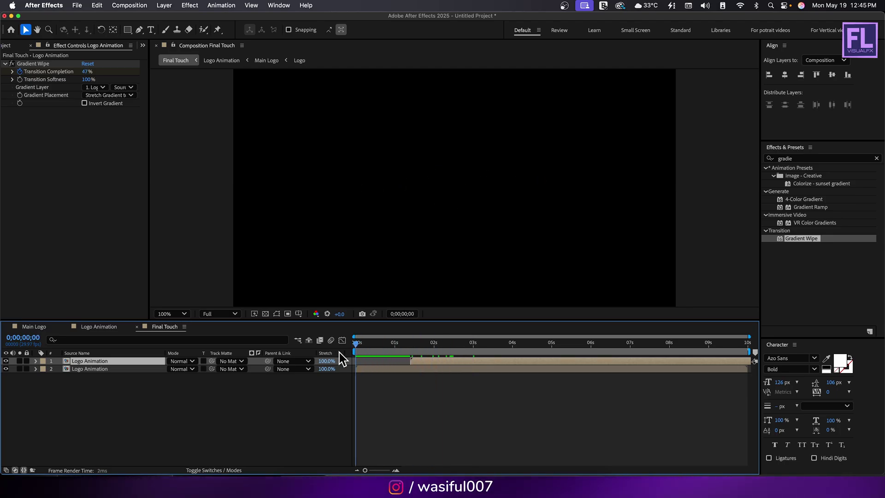
# Preview the logo wiping in, then move to about four seconds.
pyautogui.press('space')
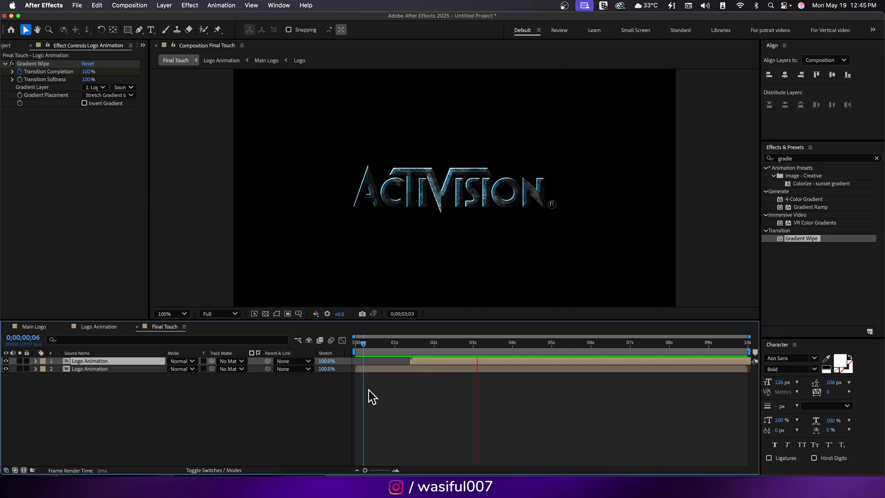
pyautogui.press('space')
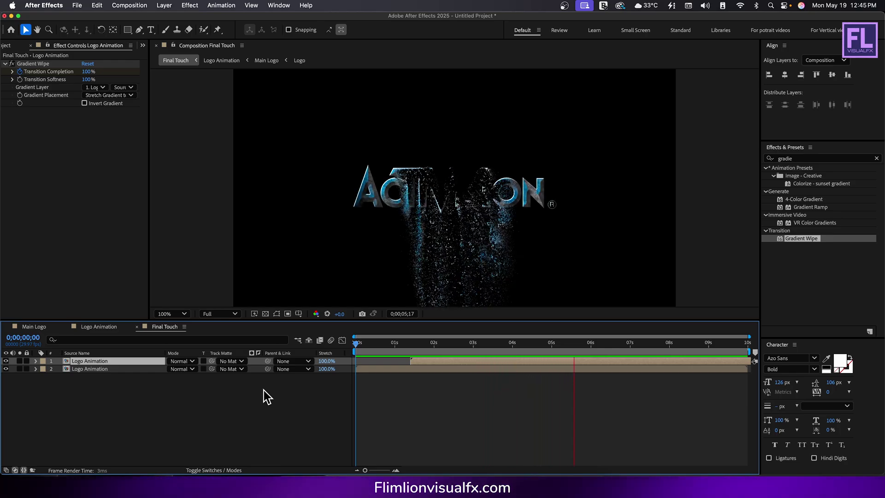
pyautogui.moveTo(552, 349); pyautogui.dragTo(516, 343)
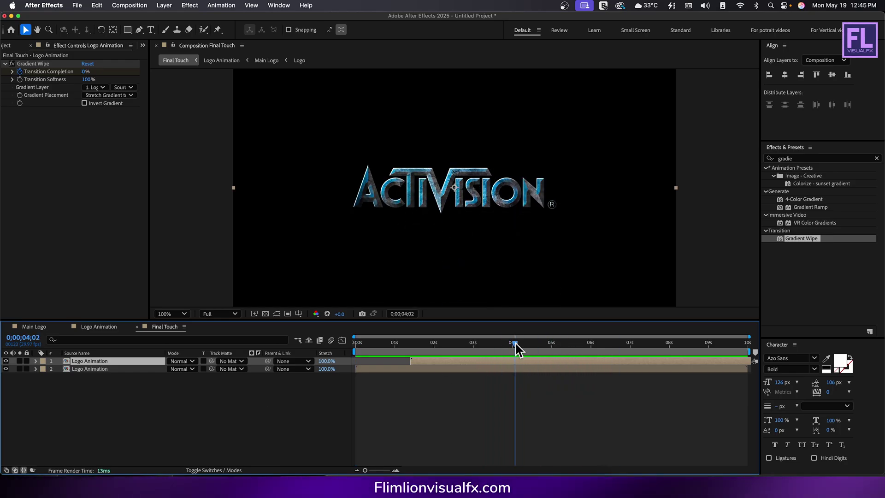
# Make both Logo Animation layers 3D and select Texturelabs_Grunge_329M.jpg in the Project panel.
pyautogui.moveTo(160, 382); pyautogui.dragTo(96, 350)
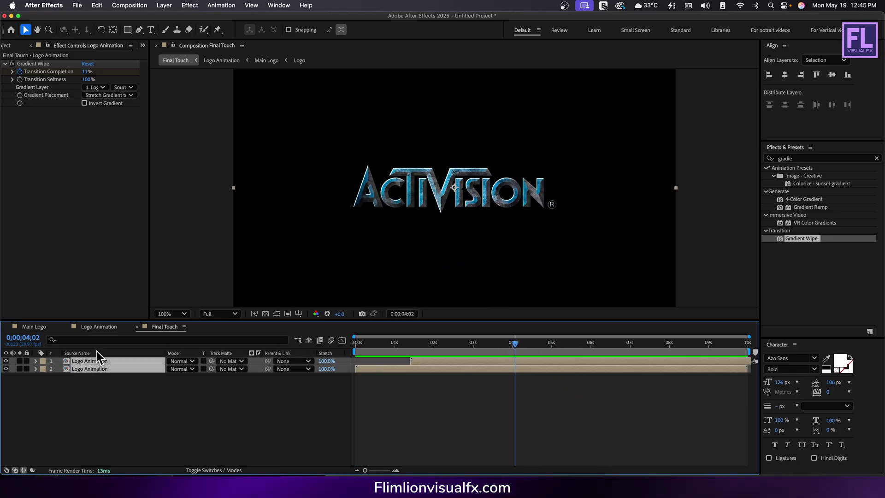
pyautogui.click(200, 470)
pyautogui.click(219, 362)
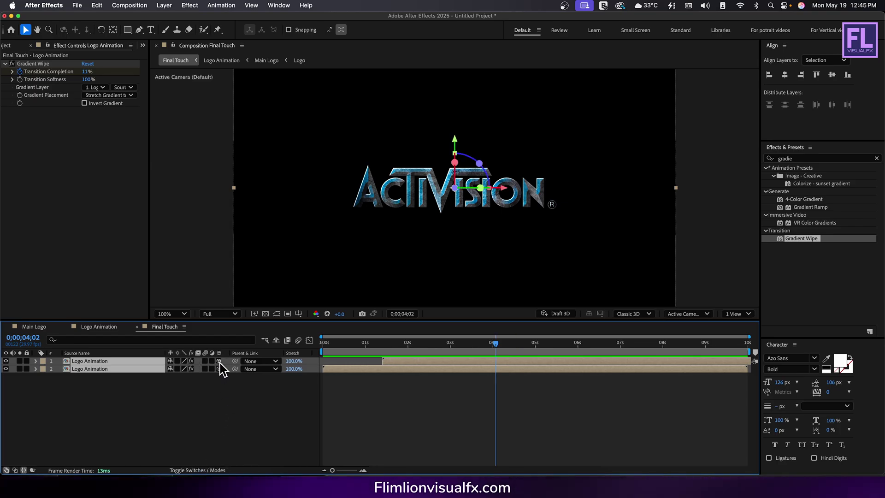
pyautogui.click(158, 416)
pyautogui.click(19, 46)
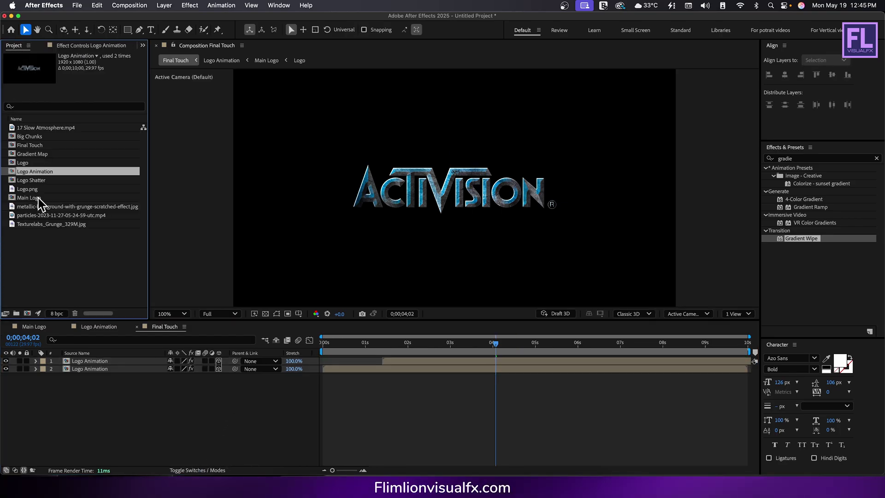
pyautogui.click(47, 225)
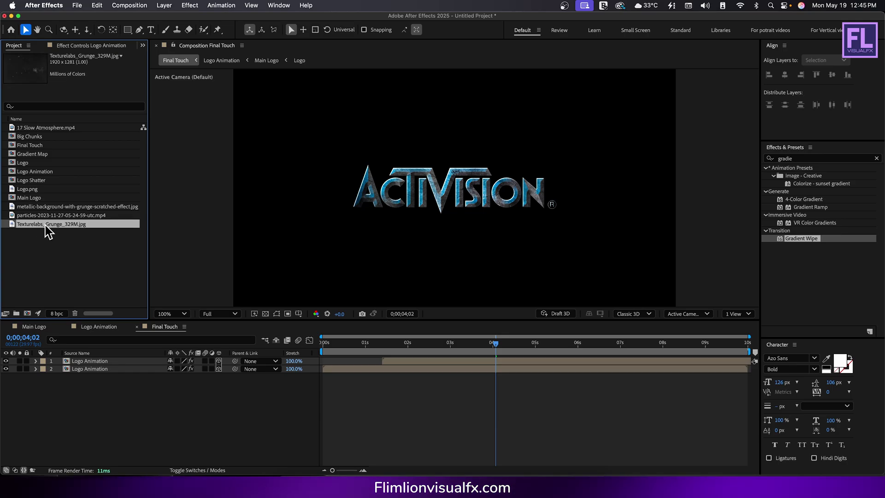
# Add the grunge texture to Final Touch as a 3D layer and flip it horizontally.
pyautogui.moveTo(38, 225); pyautogui.dragTo(103, 391)
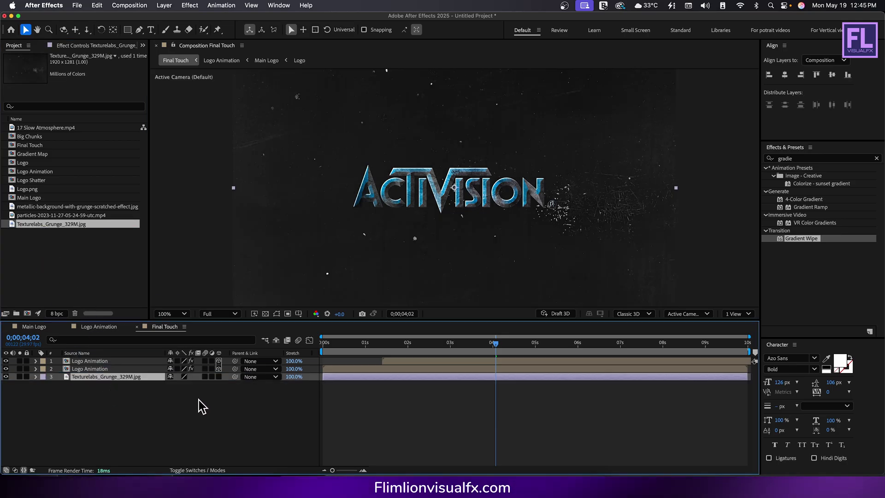
pyautogui.click(219, 377)
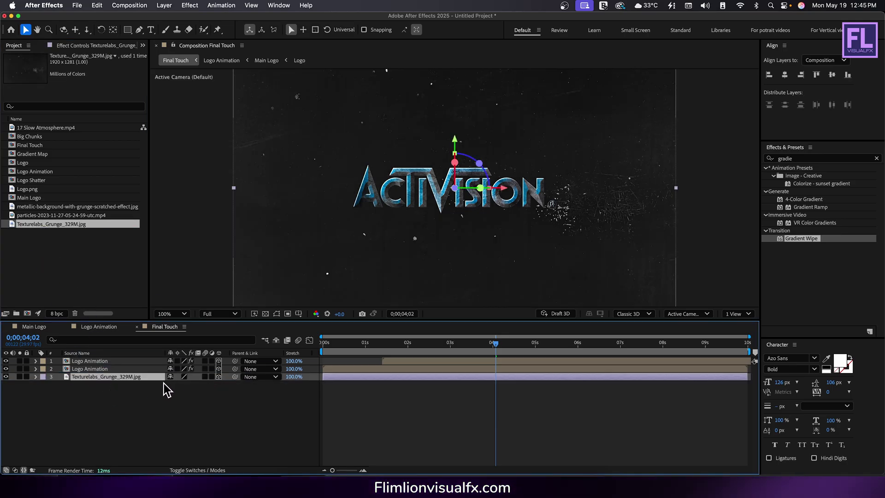
pyautogui.rightClick(95, 384)
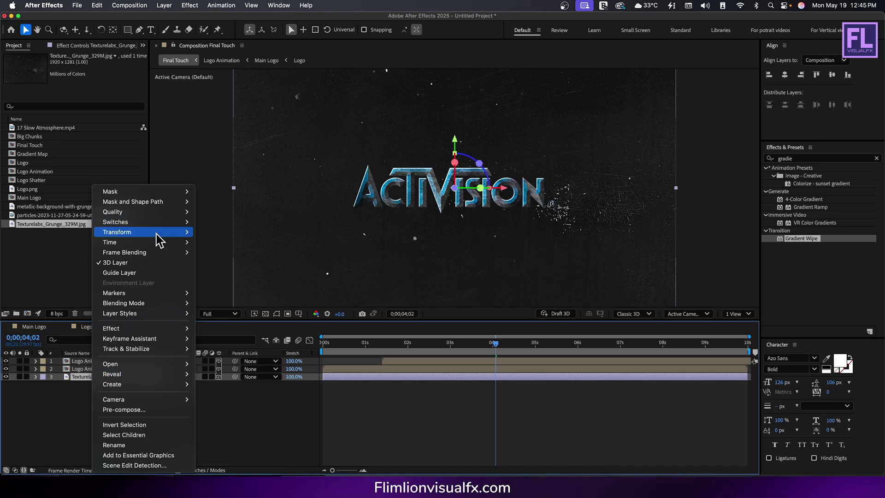
pyautogui.moveTo(158, 234)
pyautogui.click(236, 313)
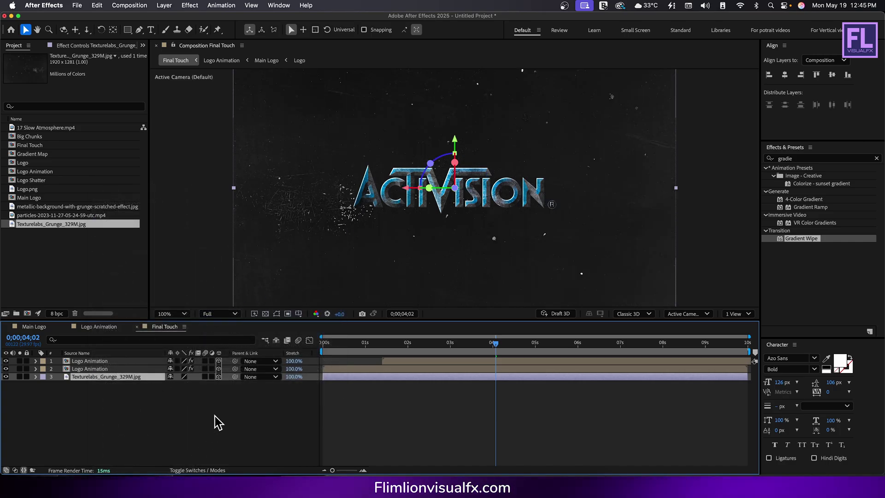
# Push the grunge layer back to Z 5780 and lower it to position 960,1477.6.
pyautogui.moveTo(199, 387); pyautogui.dragTo(431, 355)
pyautogui.click(524, 236)
pyautogui.press(',')
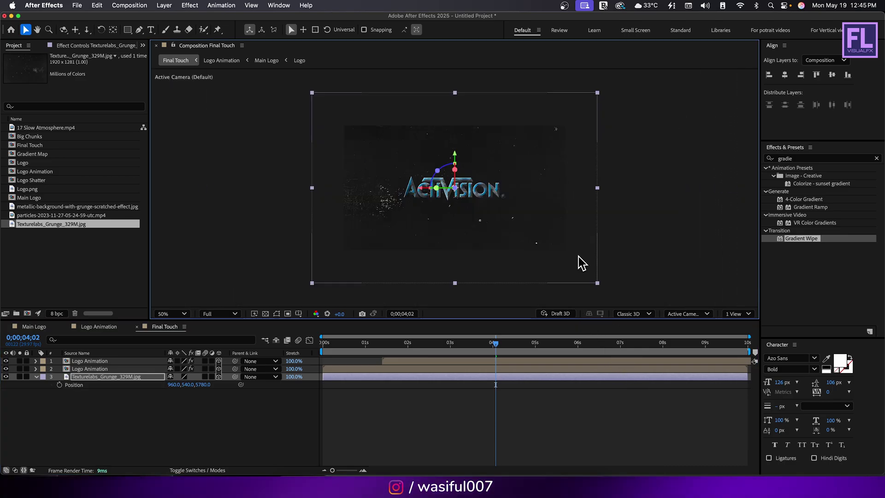
pyautogui.moveTo(537, 209); pyautogui.dragTo(535, 236)
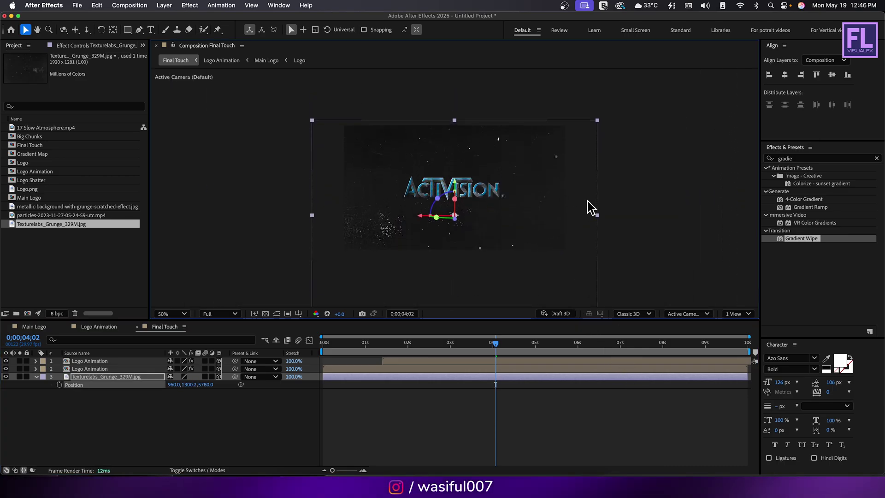
pyautogui.moveTo(598, 214); pyautogui.dragTo(617, 220)
pyautogui.moveTo(494, 188); pyautogui.dragTo(495, 193)
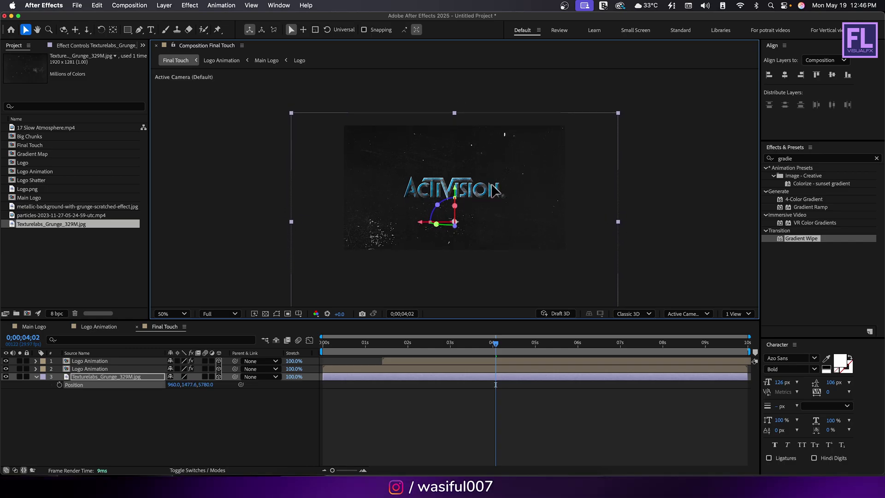
pyautogui.press('.')
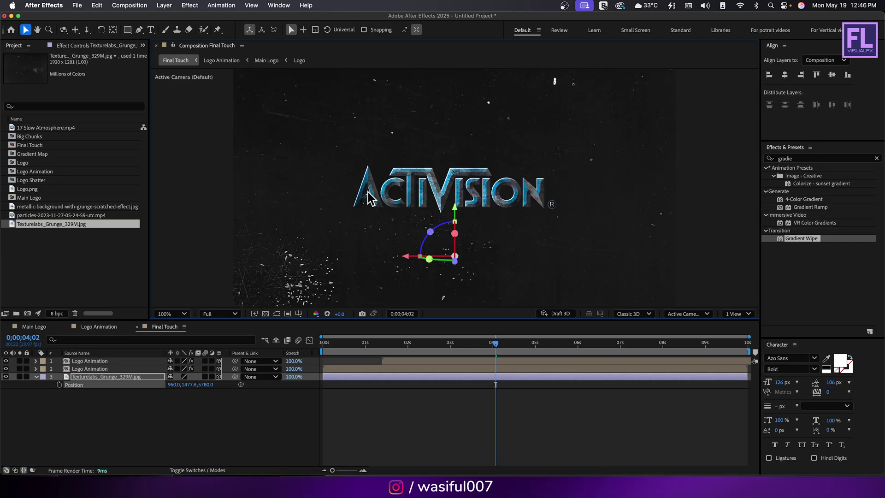
pyautogui.click(36, 377)
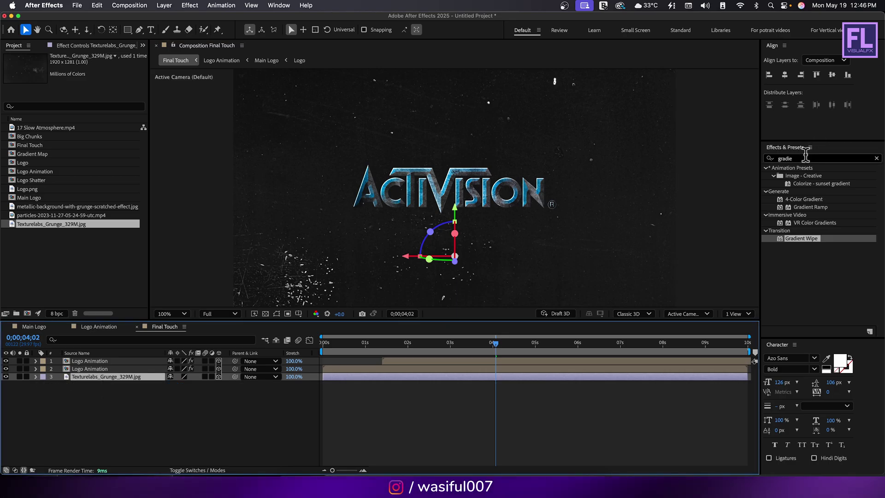
# Apply Curves to the Texturelabs_Grunge layer and bow the RGB curve down to darken it.
pyautogui.click(858, 159)
pyautogui.write('cu')
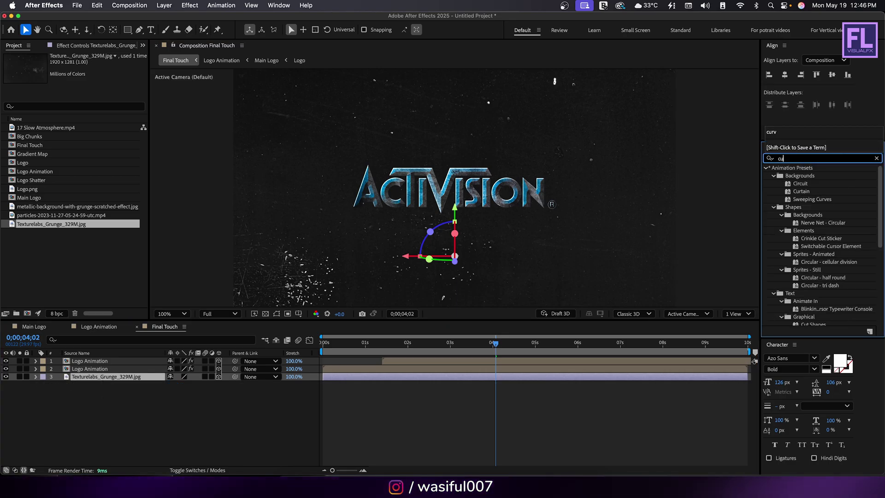
pyautogui.write('rv')
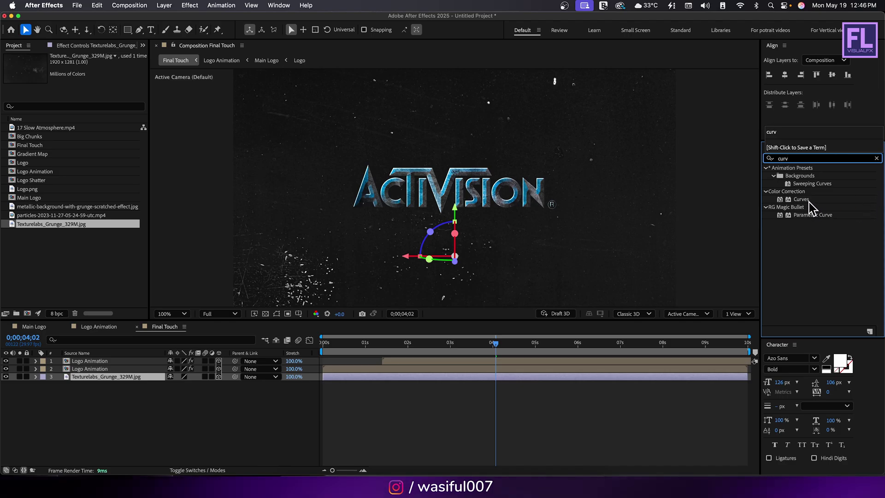
pyautogui.moveTo(809, 201); pyautogui.dragTo(107, 376)
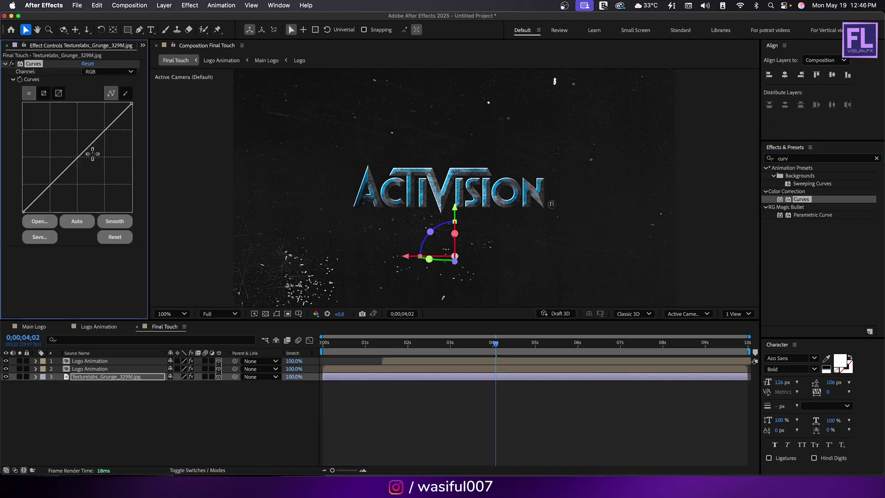
pyautogui.moveTo(92, 154); pyautogui.dragTo(89, 162)
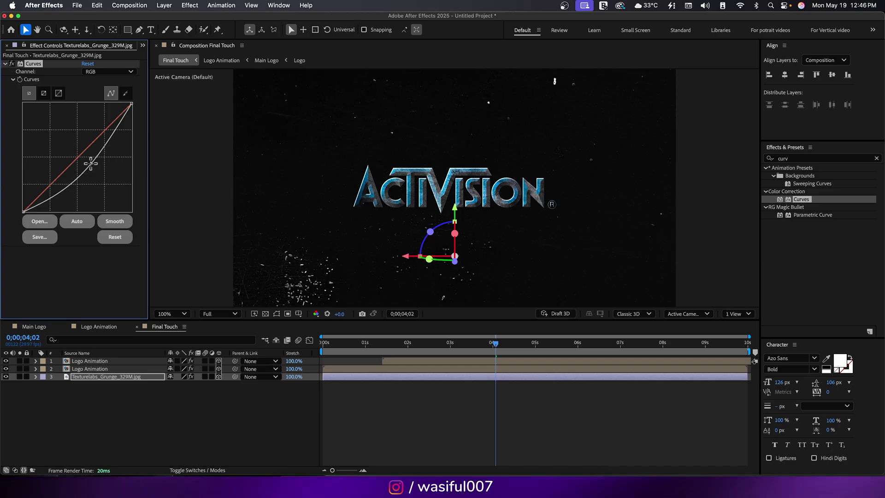
# Add 17 Slow Atmosphere.mp4 from the Project panel to Final Touch as a 3D layer.
pyautogui.click(142, 46)
pyautogui.click(154, 62)
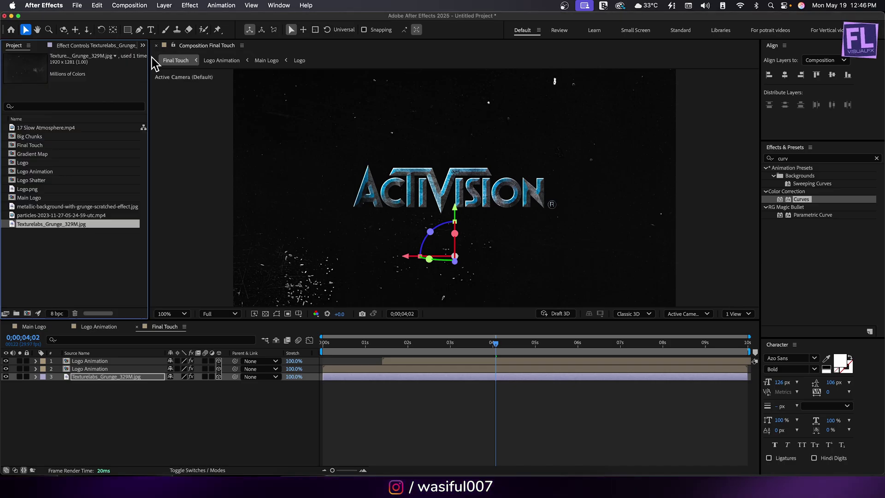
pyautogui.click(33, 273)
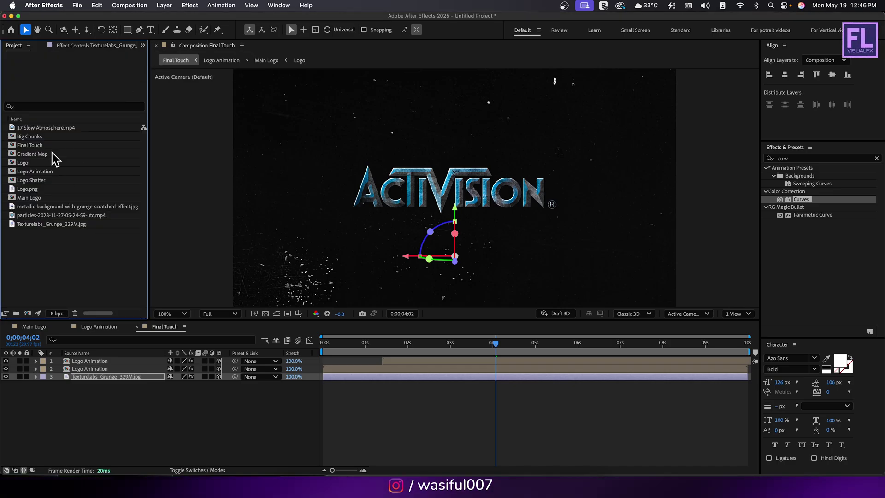
pyautogui.click(57, 128)
pyautogui.moveTo(82, 311); pyautogui.dragTo(96, 373)
pyautogui.click(219, 377)
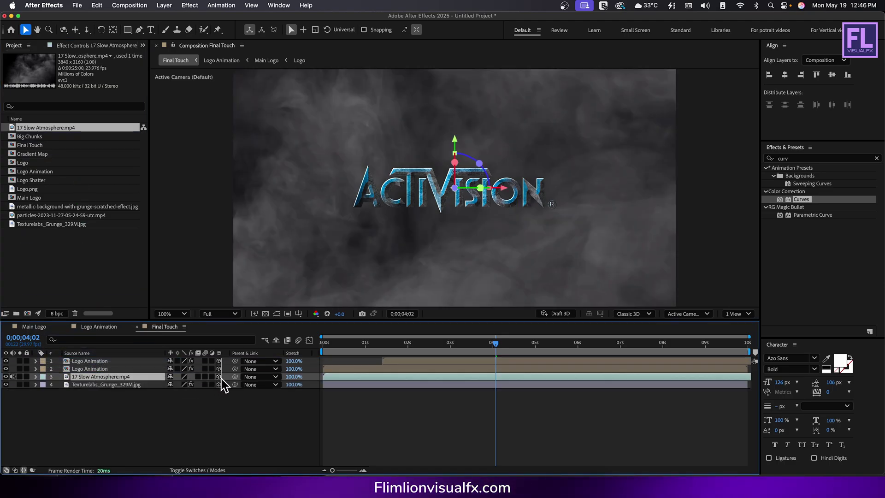
# Push the smoke layer back to Z 1580 and scale it up to fill the frame.
pyautogui.press(',')
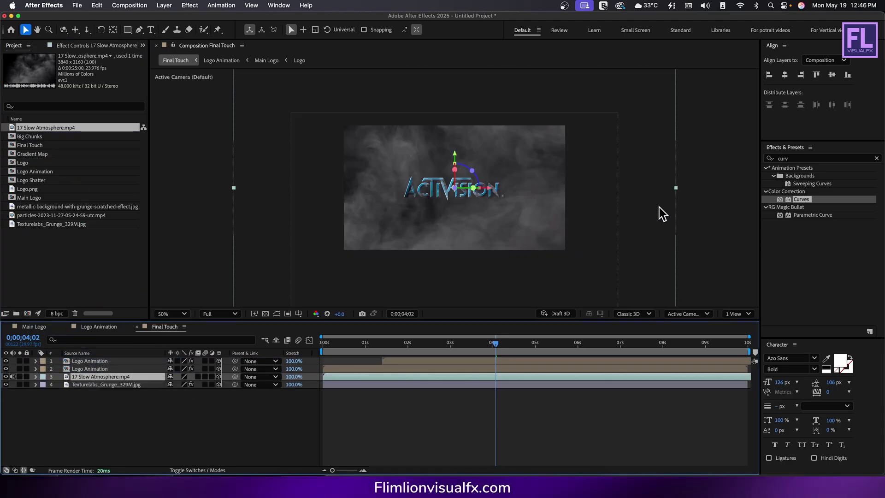
pyautogui.click(670, 189)
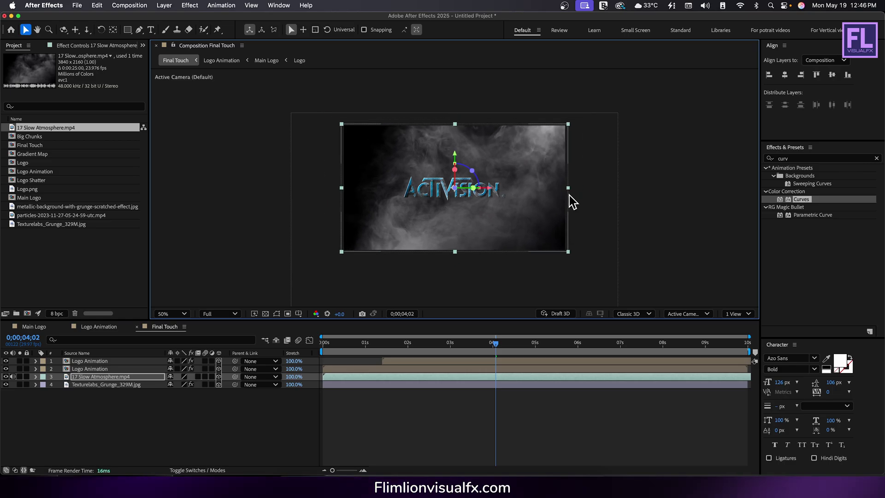
pyautogui.press('.')
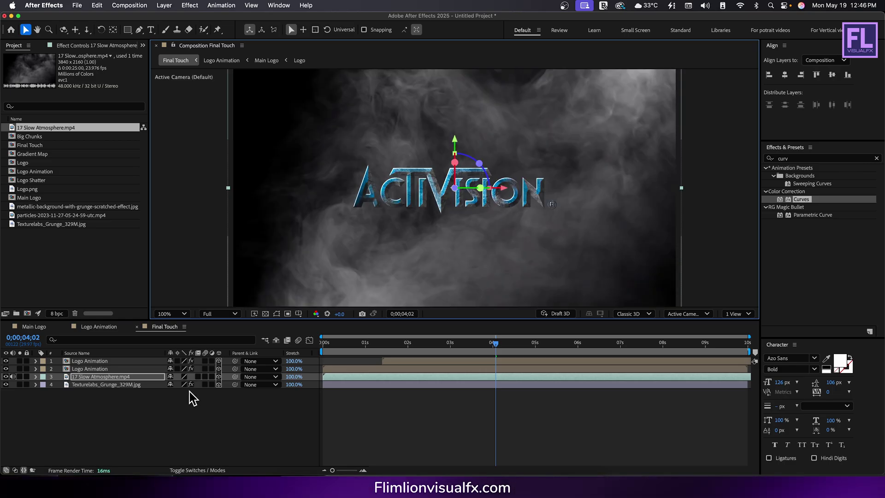
pyautogui.press('p')
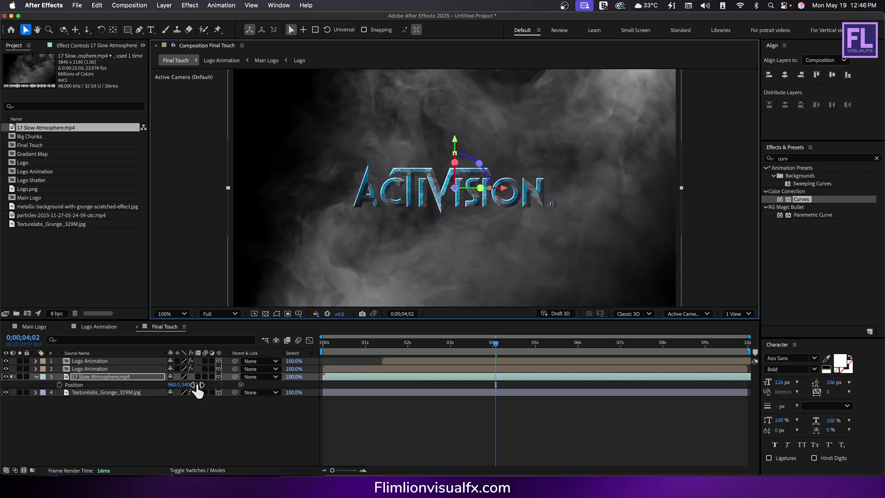
pyautogui.moveTo(198, 384); pyautogui.dragTo(262, 377)
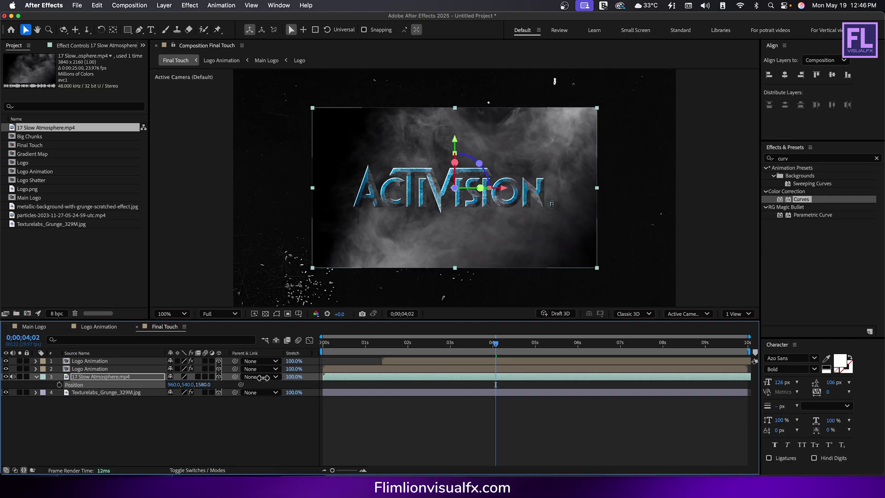
pyautogui.moveTo(597, 268); pyautogui.dragTo(650, 321)
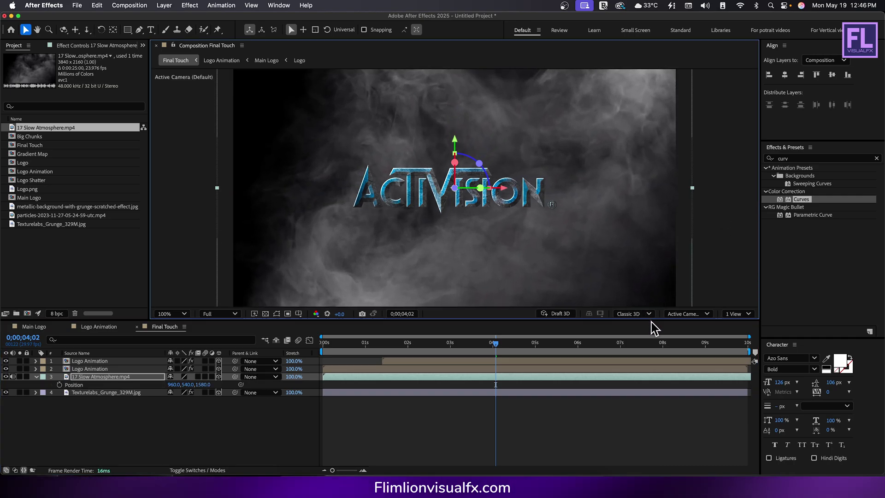
# Shift the smoke clip's timing in the composition and return to the start.
pyautogui.click(66, 380)
pyautogui.moveTo(444, 384); pyautogui.dragTo(322, 377)
pyautogui.moveTo(377, 344); pyautogui.dragTo(324, 347)
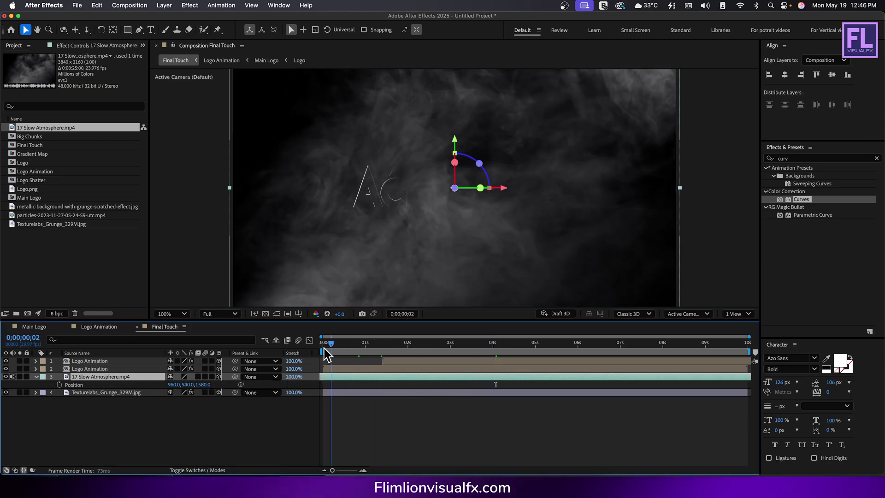
# Set the smoke layer's blend mode to Add.
pyautogui.click(36, 377)
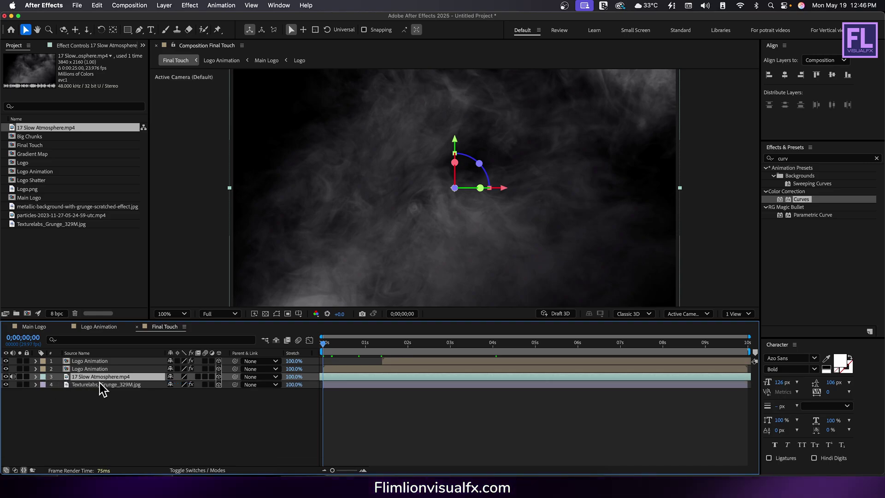
pyautogui.click(186, 470)
pyautogui.click(192, 377)
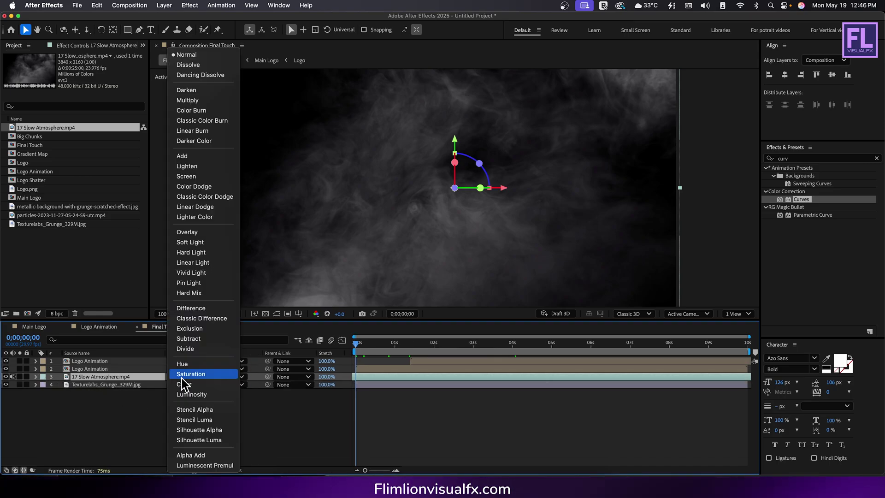
pyautogui.click(195, 160)
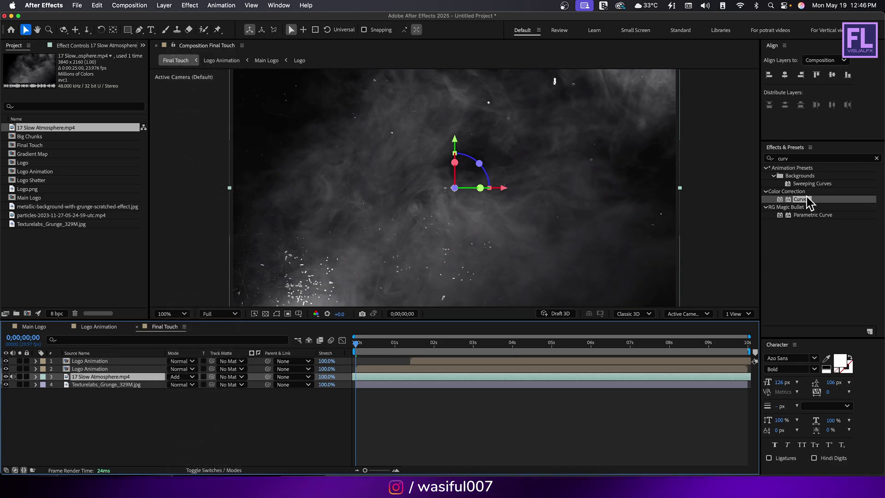
# Apply Curves to the smoke layer, pulling the top point down to darken it heavily.
pyautogui.moveTo(804, 208); pyautogui.dragTo(111, 378)
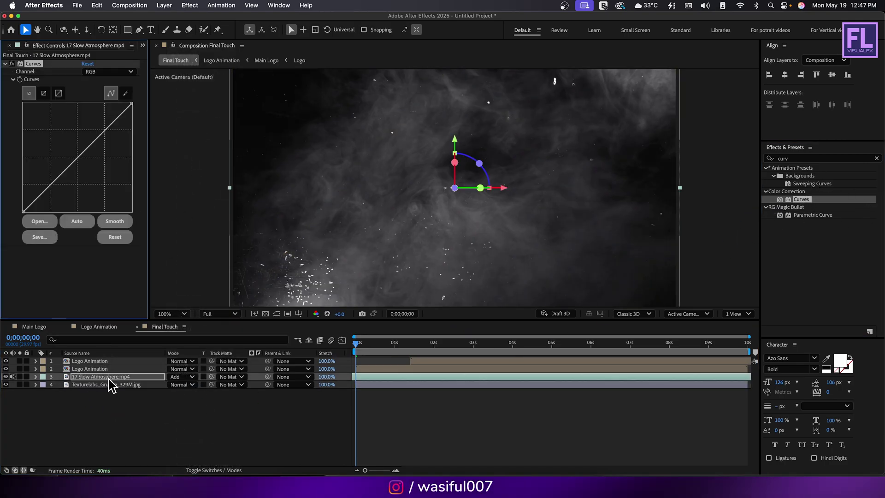
pyautogui.moveTo(132, 104); pyautogui.dragTo(137, 182)
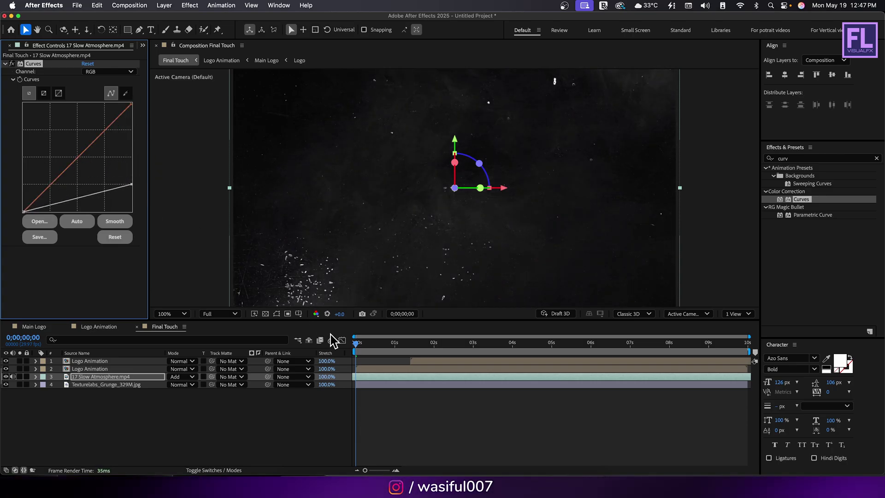
pyautogui.moveTo(357, 343); pyautogui.dragTo(463, 341)
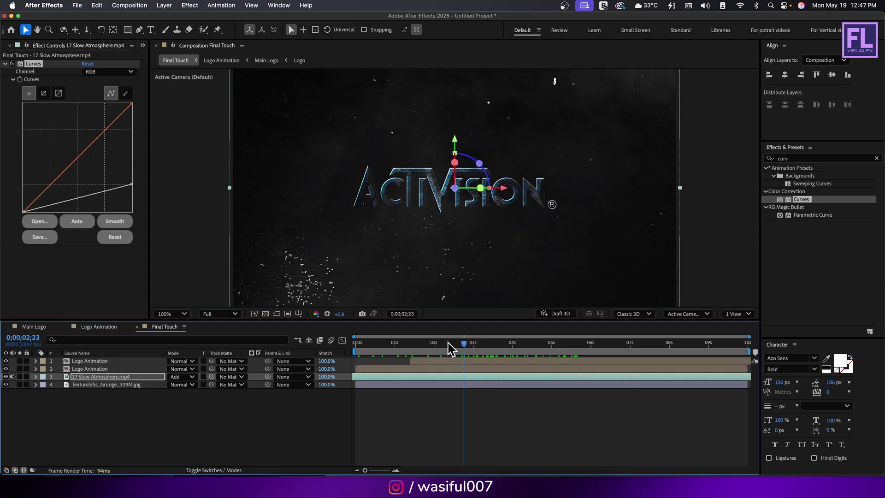
pyautogui.click(61, 409)
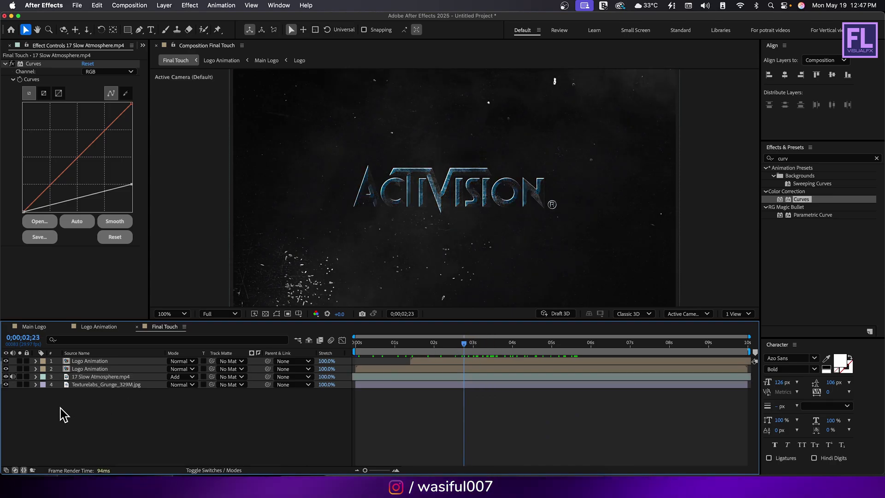
# Add a Null 1 object and parent layers 2–5 to it.
pyautogui.rightClick(91, 417)
pyautogui.moveTo(126, 354)
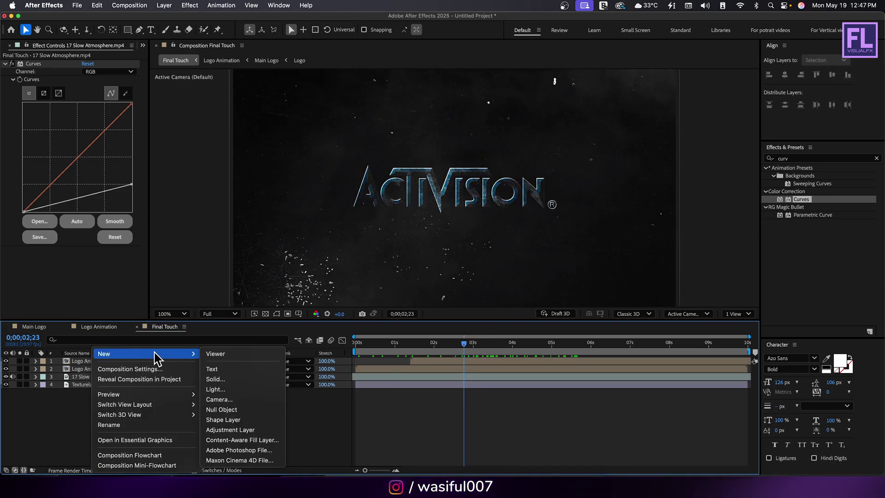
pyautogui.click(233, 409)
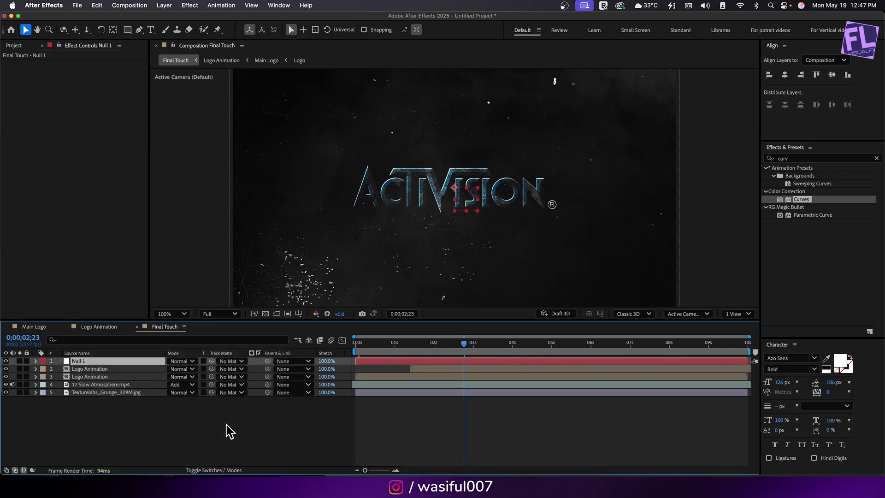
pyautogui.click(74, 418)
pyautogui.moveTo(73, 418); pyautogui.dragTo(108, 367)
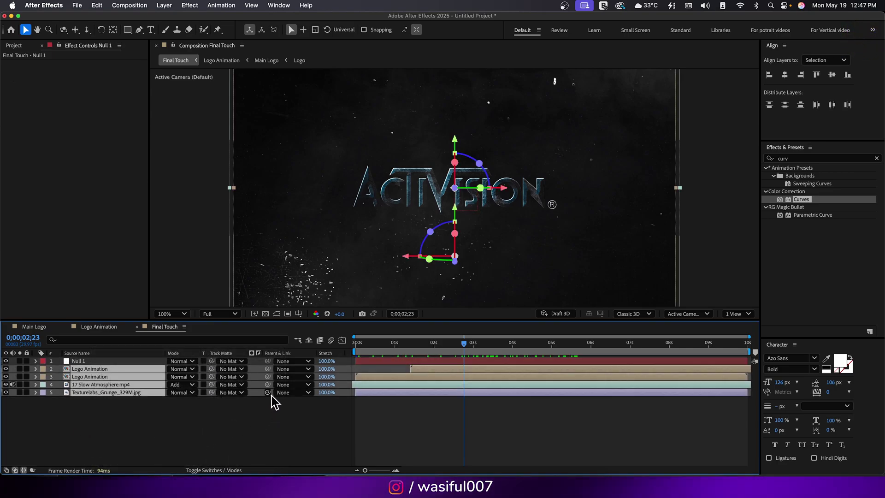
pyautogui.moveTo(257, 407); pyautogui.dragTo(86, 363)
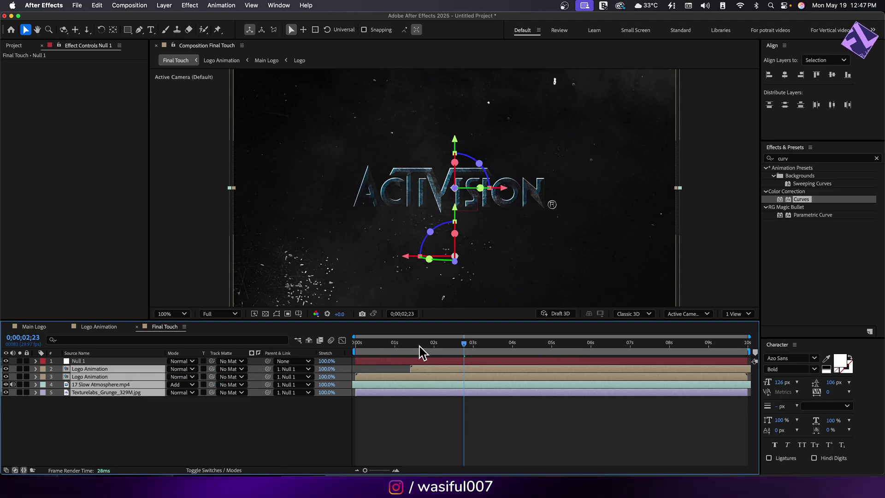
# Keyframe Null 1's Position from the start to Z -378 at the last frame.
pyautogui.press('Home')
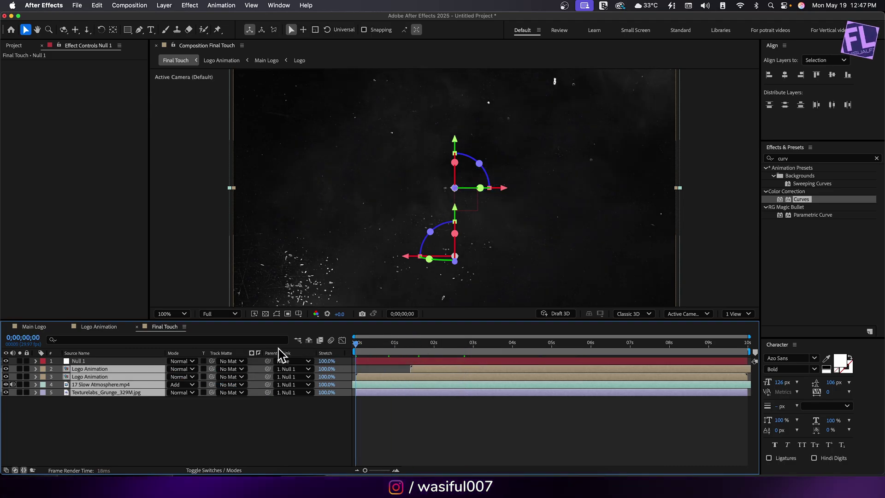
pyautogui.click(108, 429)
pyautogui.click(96, 362)
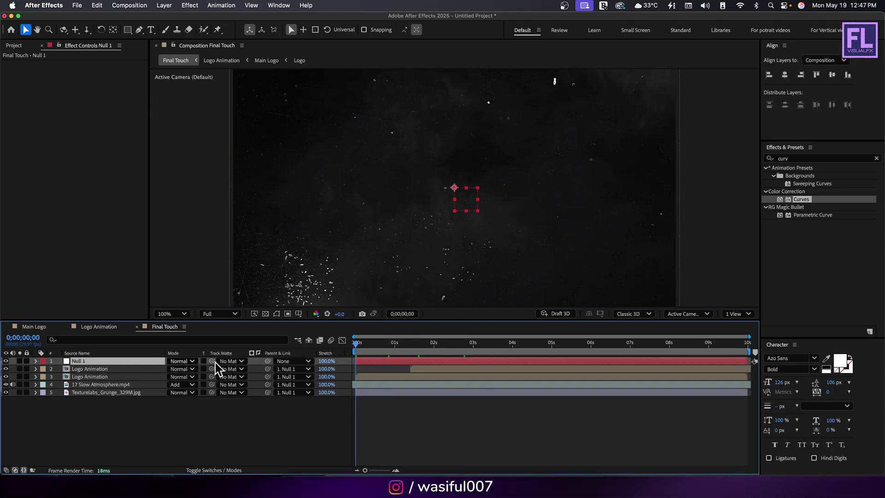
pyautogui.click(234, 470)
pyautogui.press('F2')
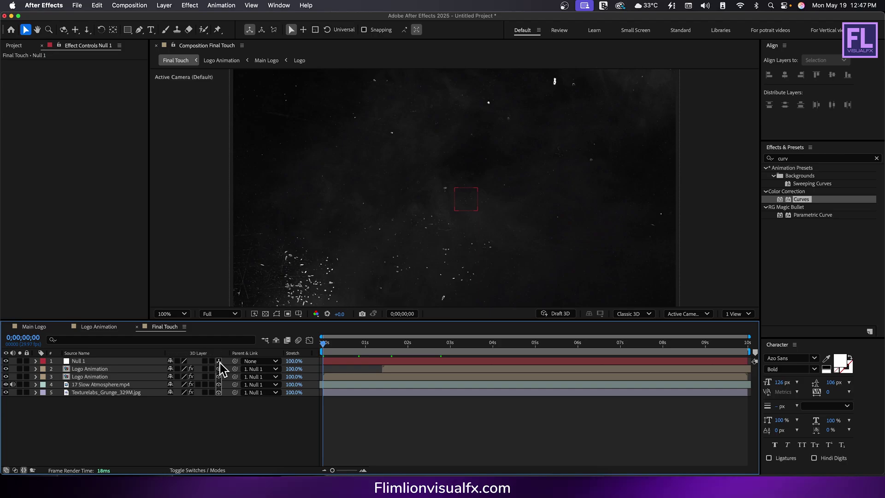
pyautogui.click(118, 361)
pyautogui.press('p')
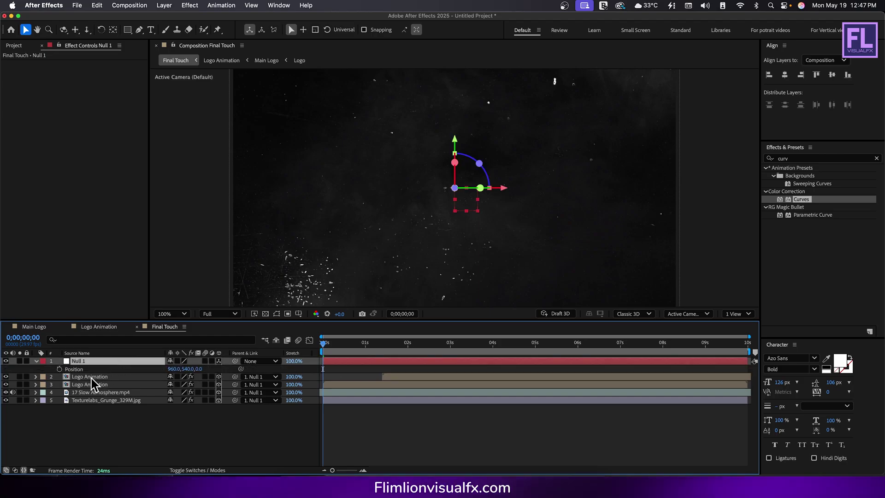
pyautogui.click(59, 369)
pyautogui.moveTo(407, 345); pyautogui.dragTo(767, 350)
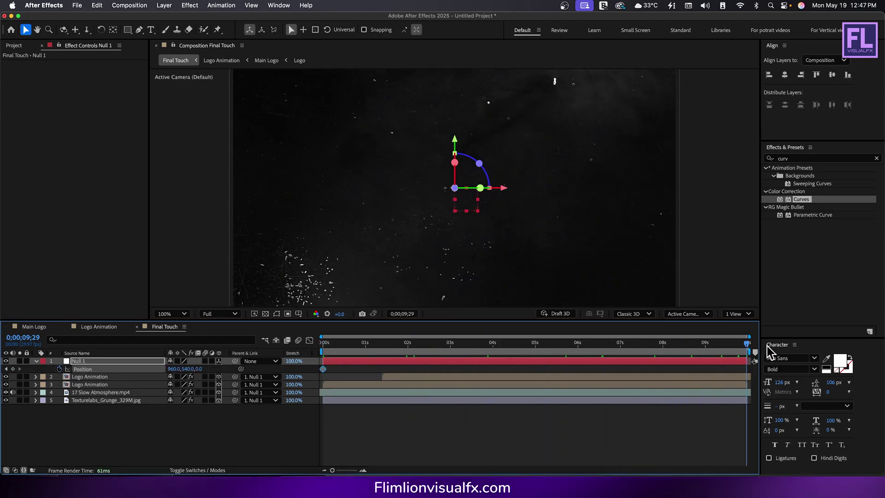
pyautogui.moveTo(198, 372); pyautogui.dragTo(21, 379)
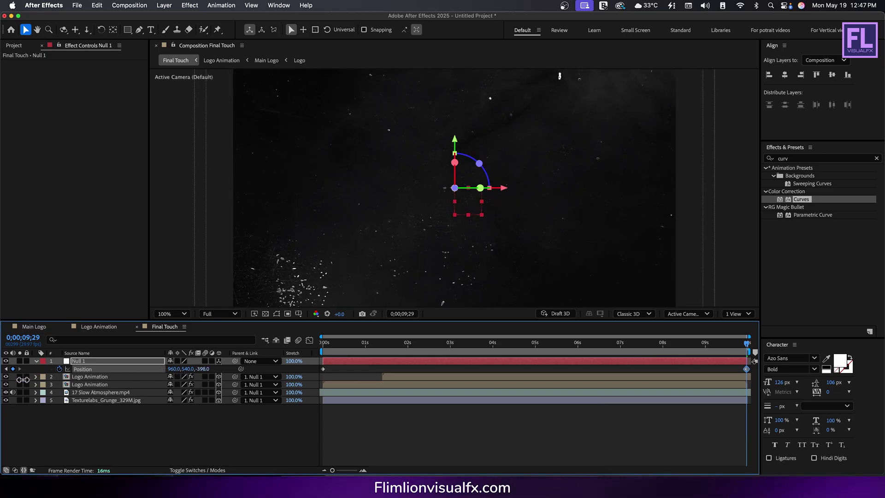
# Preview the animation from the beginning, then return to around 5;20 with Position collapsed.
pyautogui.moveTo(442, 353); pyautogui.dragTo(601, 342)
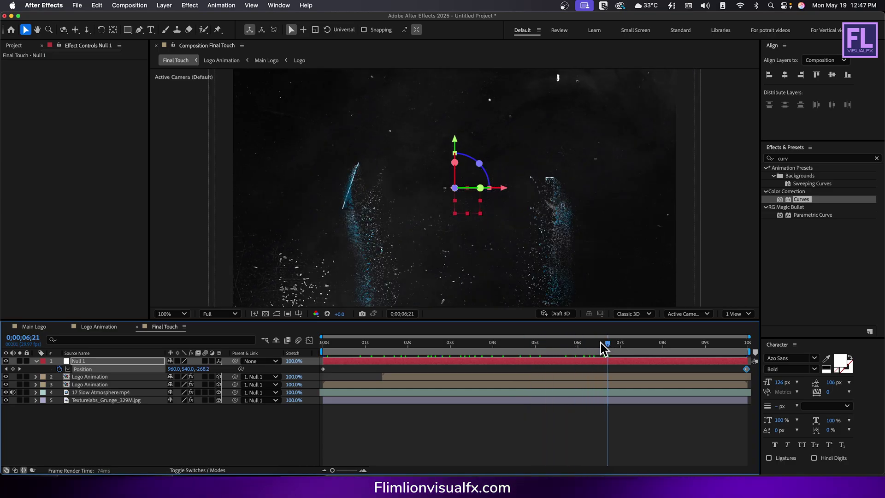
pyautogui.press('Home')
pyautogui.press('space')
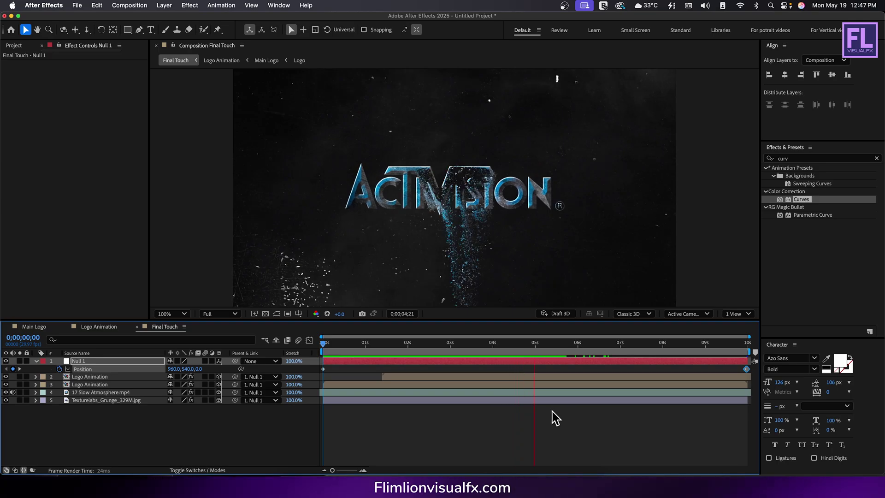
pyautogui.click(648, 343)
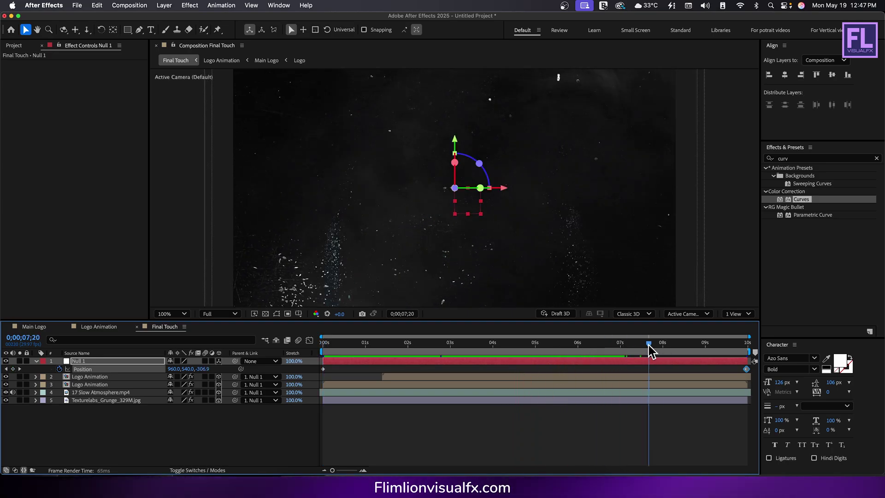
pyautogui.moveTo(648, 344); pyautogui.dragTo(563, 348)
pyautogui.click(85, 438)
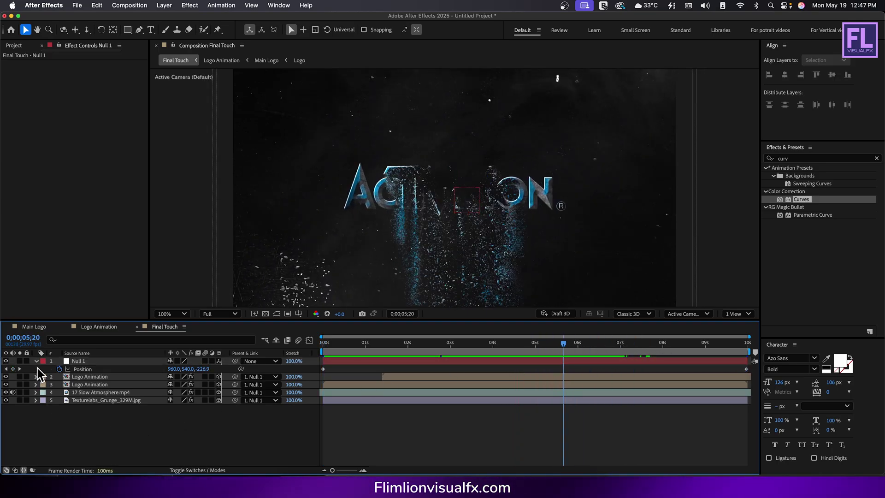
pyautogui.click(36, 361)
pyautogui.click(18, 44)
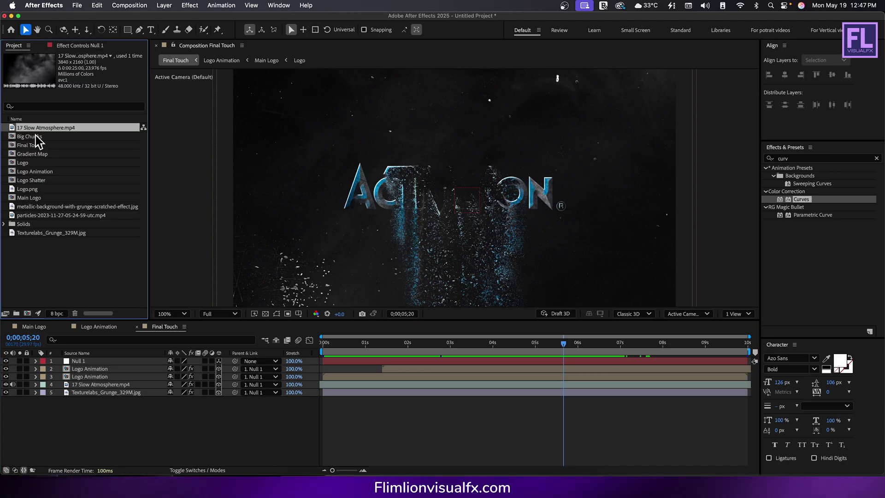
pyautogui.click(53, 216)
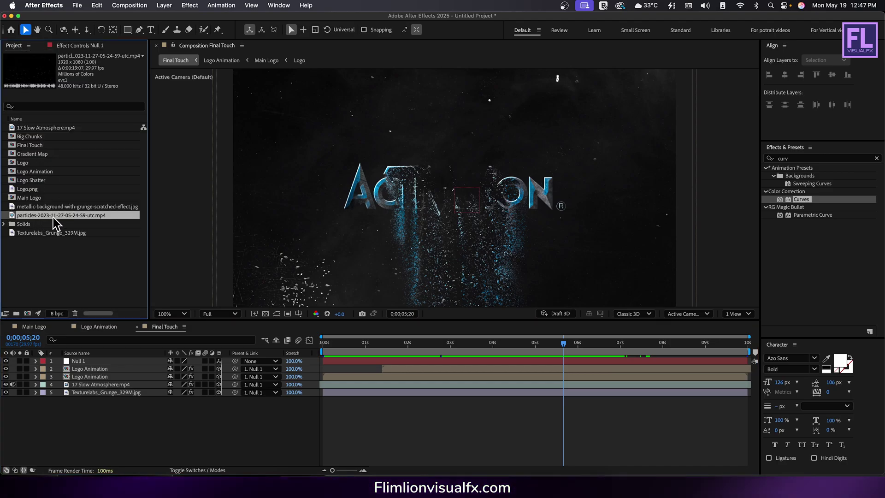
pyautogui.moveTo(54, 217); pyautogui.dragTo(101, 364)
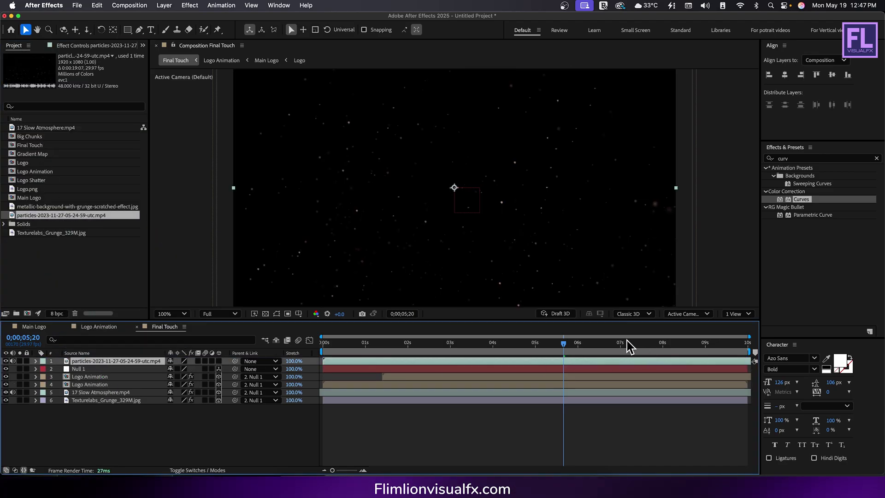
pyautogui.moveTo(554, 345); pyautogui.dragTo(578, 344)
pyautogui.rightClick(524, 195)
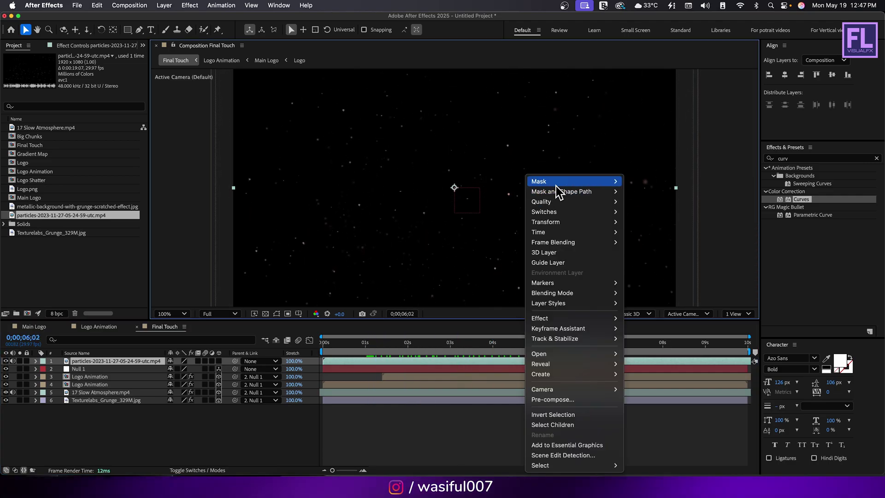
pyautogui.moveTo(571, 223)
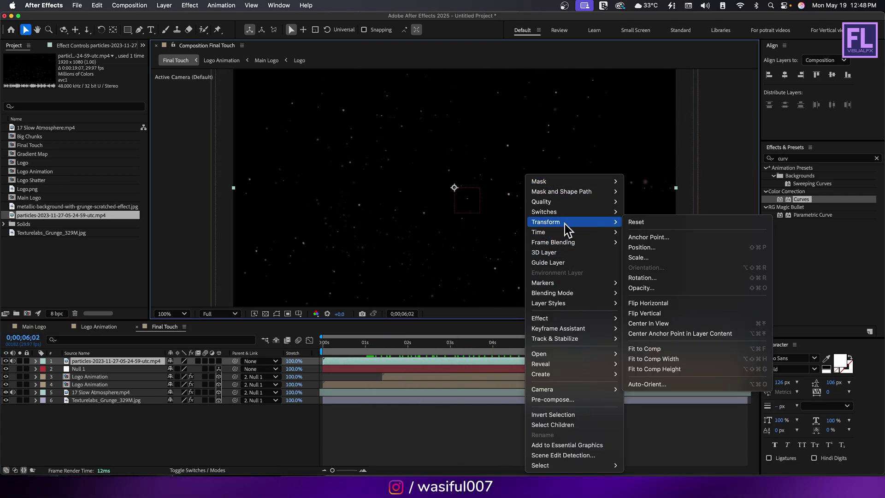
pyautogui.click(667, 314)
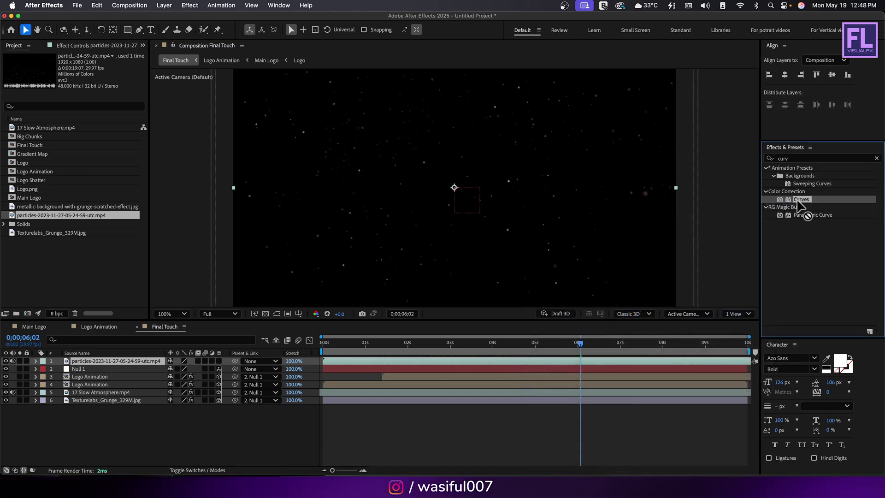
# Darken the particles layer with a Curves adjustment and add a Tint effect.
pyautogui.moveTo(802, 199); pyautogui.dragTo(131, 362)
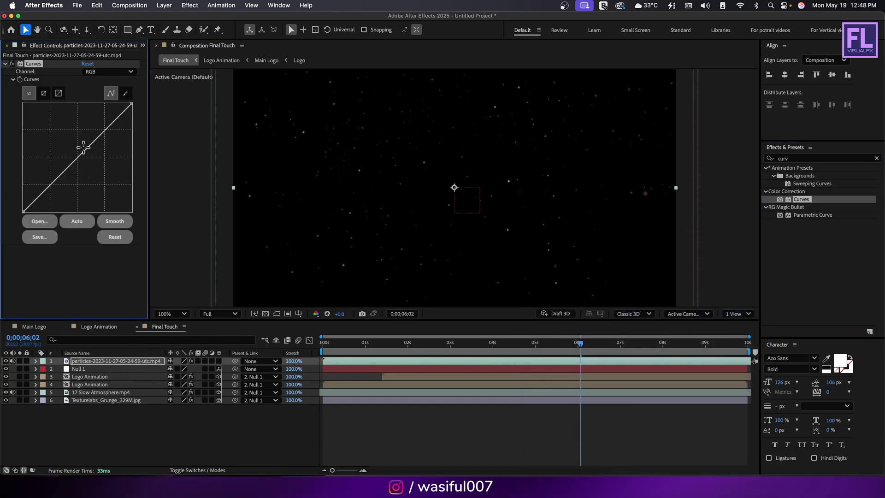
pyautogui.moveTo(84, 151); pyautogui.dragTo(95, 167)
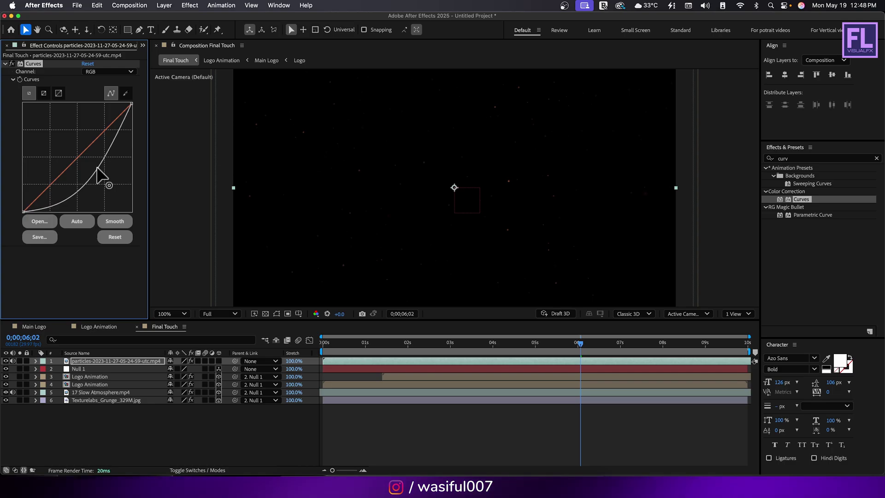
pyautogui.click(811, 158)
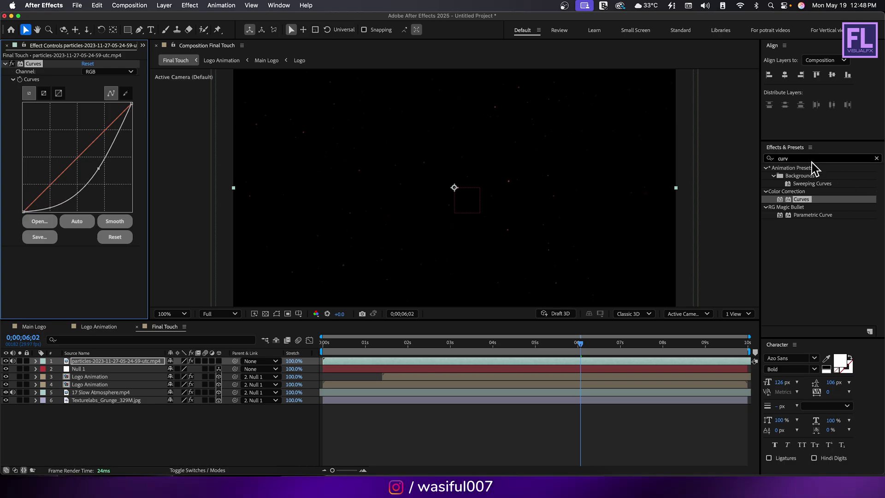
pyautogui.write('tint')
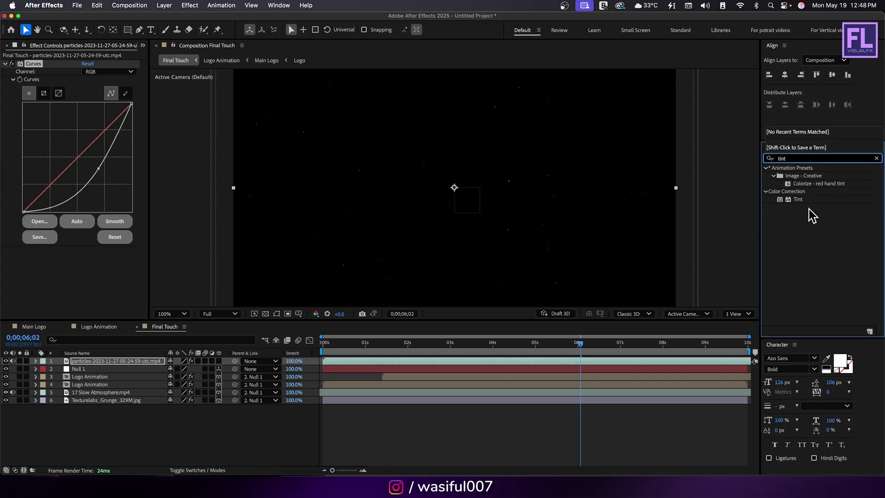
pyautogui.moveTo(798, 199); pyautogui.dragTo(531, 198)
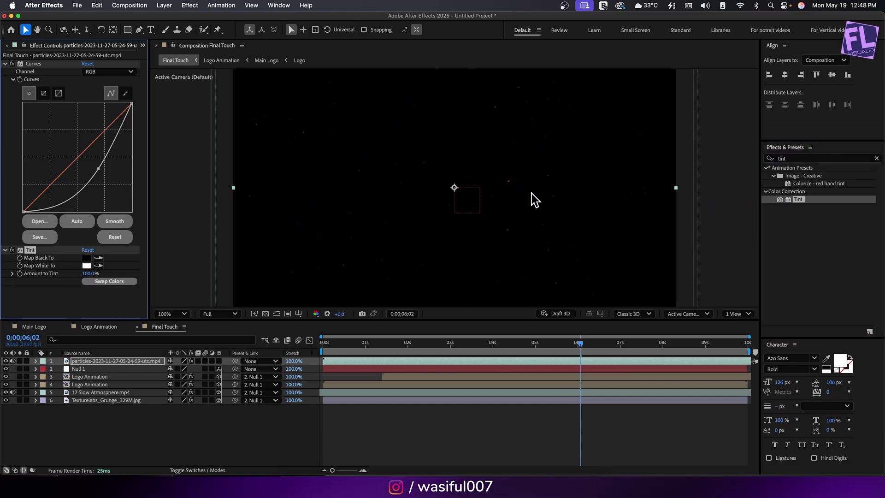
# Set the particles layer's blend mode to Add.
pyautogui.click(144, 365)
pyautogui.click(179, 470)
pyautogui.click(178, 362)
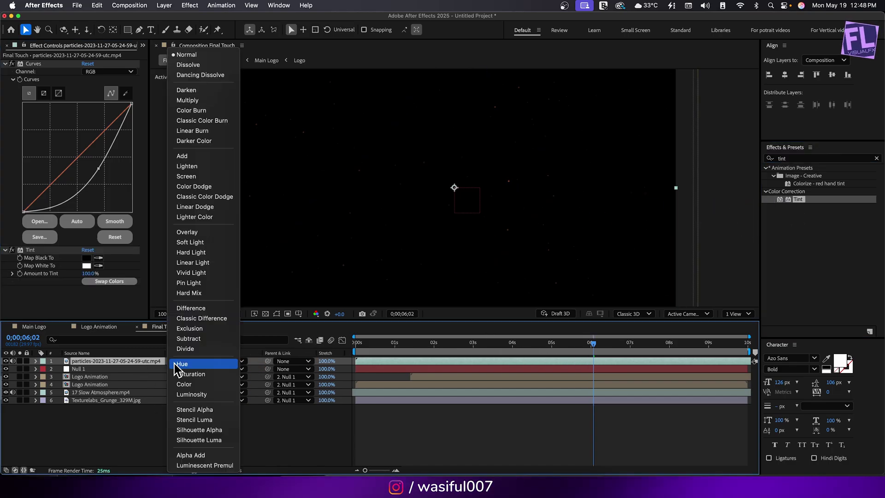
pyautogui.click(192, 157)
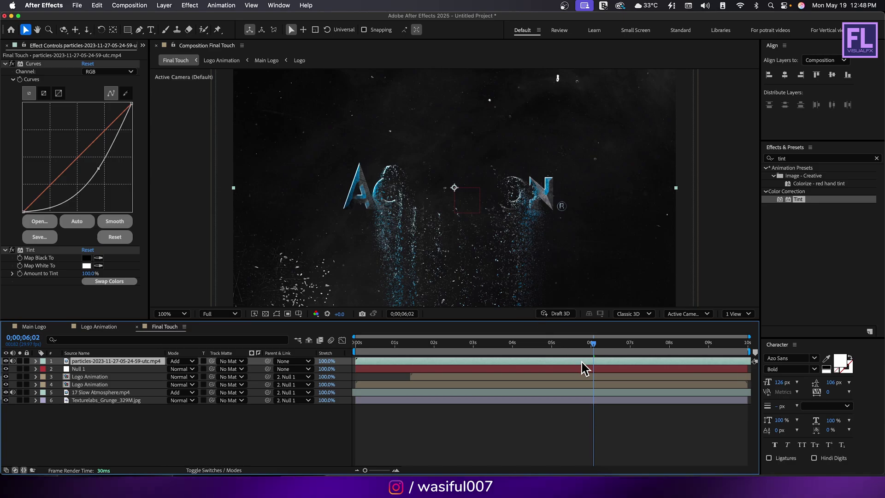
pyautogui.moveTo(562, 345)
pyautogui.mouseDown()
pyautogui.moveTo(511, 345)
pyautogui.moveTo(556, 348)
pyautogui.mouseUp()
# Create Adjustment Layer 1 at the top of Final Touch.
pyautogui.rightClick(105, 442)
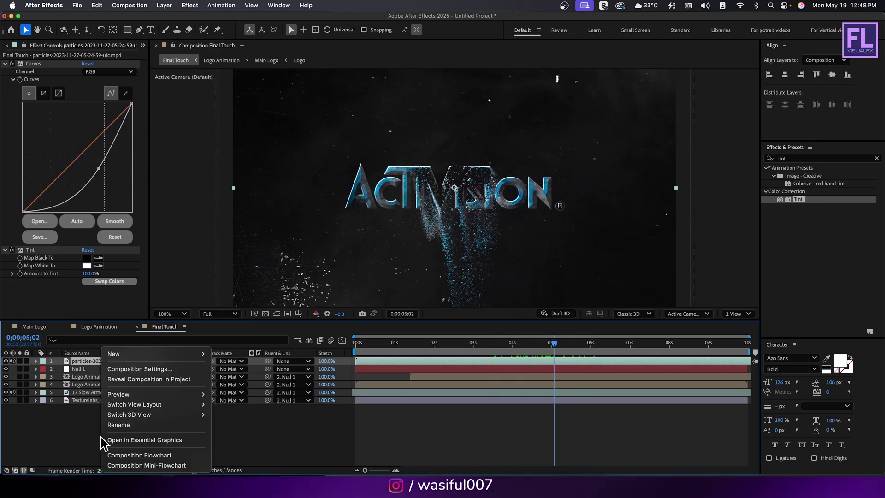
pyautogui.moveTo(133, 353)
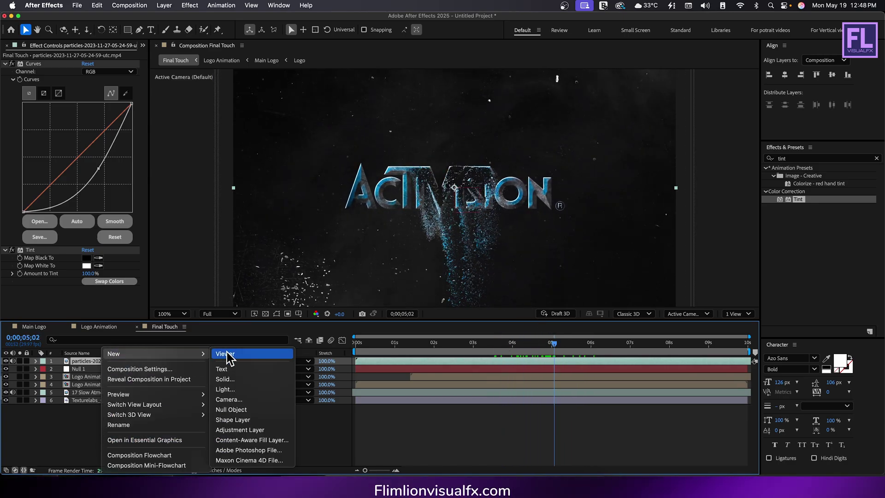
pyautogui.click(240, 430)
pyautogui.click(146, 447)
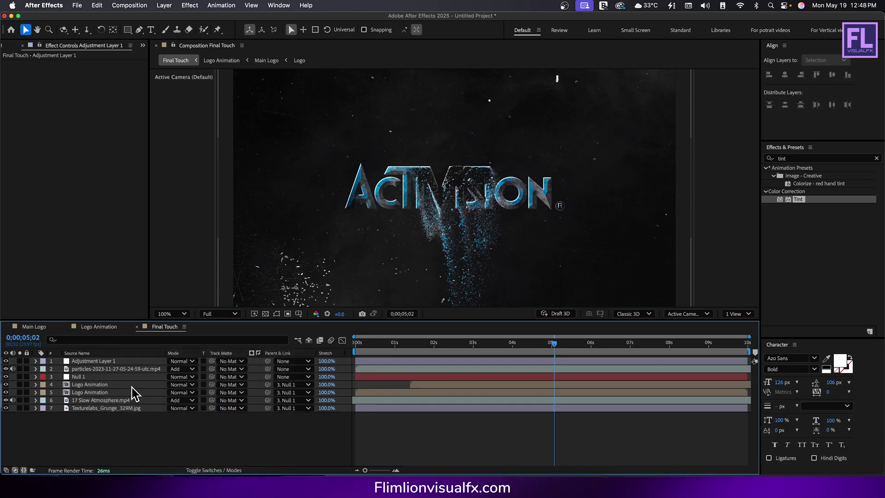
pyautogui.click(134, 361)
# Apply Deep Glow to the adjustment layer with exposure 0.10 and input threshold 50%.
pyautogui.click(757, 161)
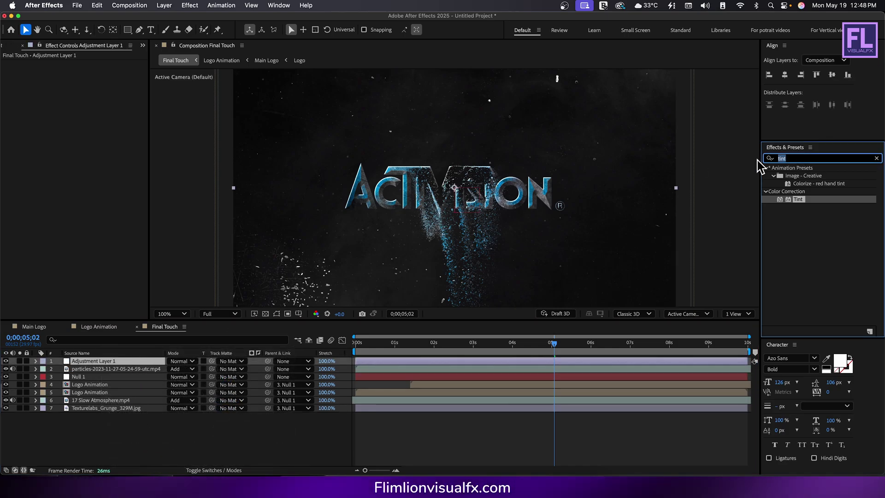
pyautogui.write('dee')
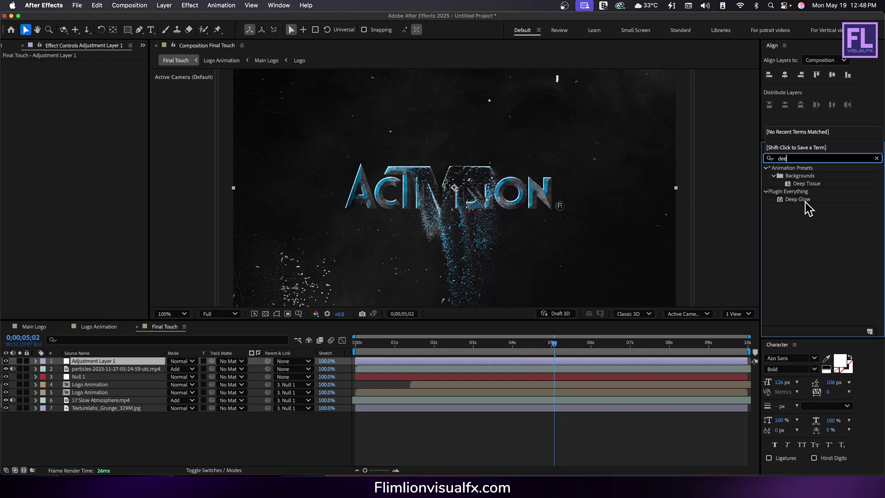
pyautogui.moveTo(805, 202); pyautogui.dragTo(542, 170)
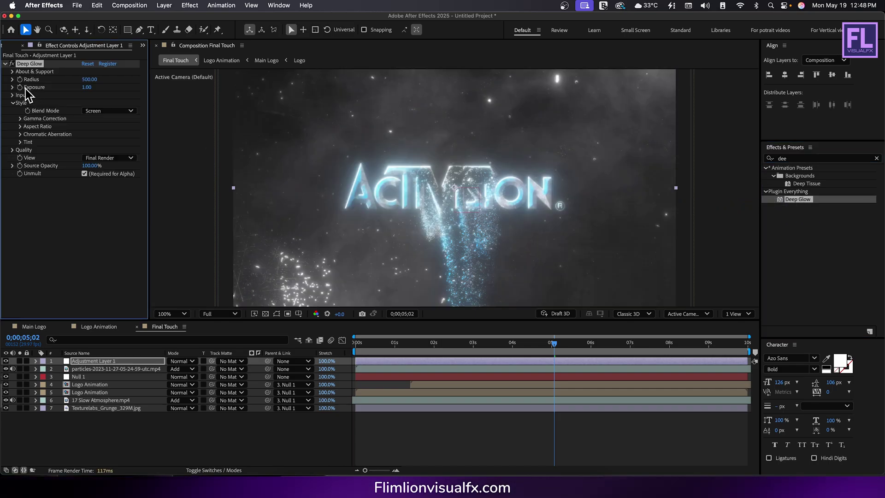
pyautogui.moveTo(95, 88); pyautogui.dragTo(56, 94)
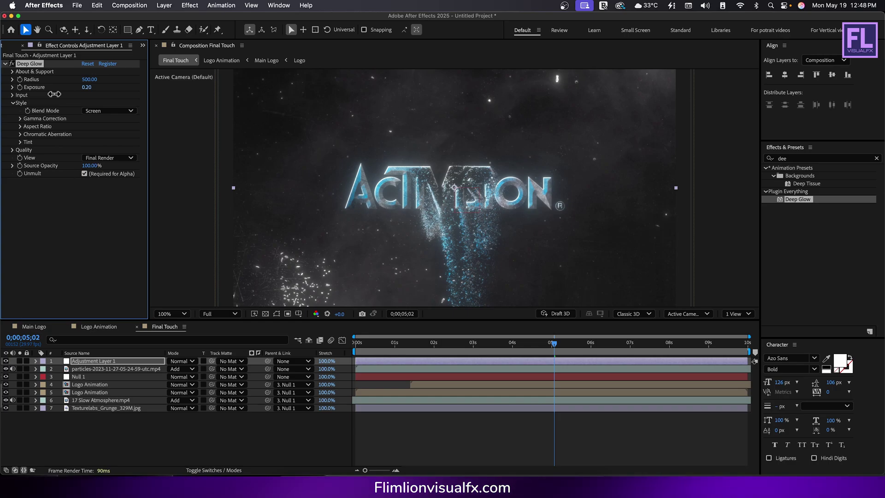
pyautogui.moveTo(52, 94); pyautogui.dragTo(50, 93)
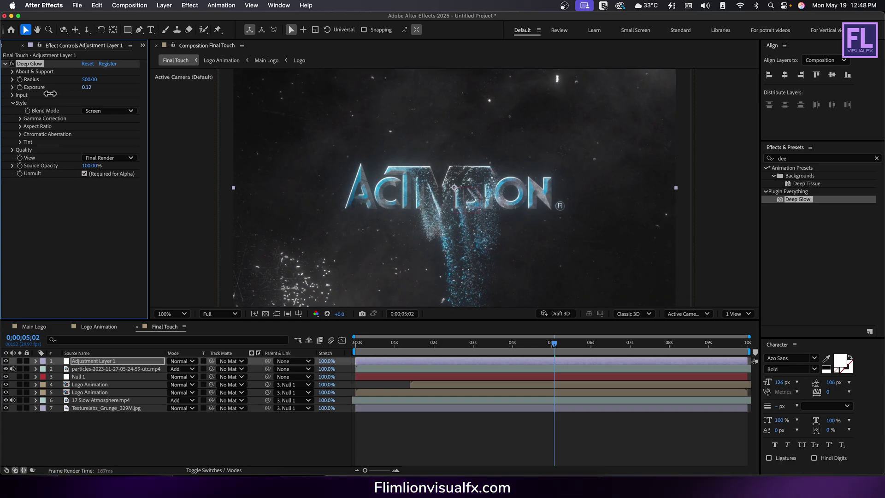
pyautogui.click(13, 95)
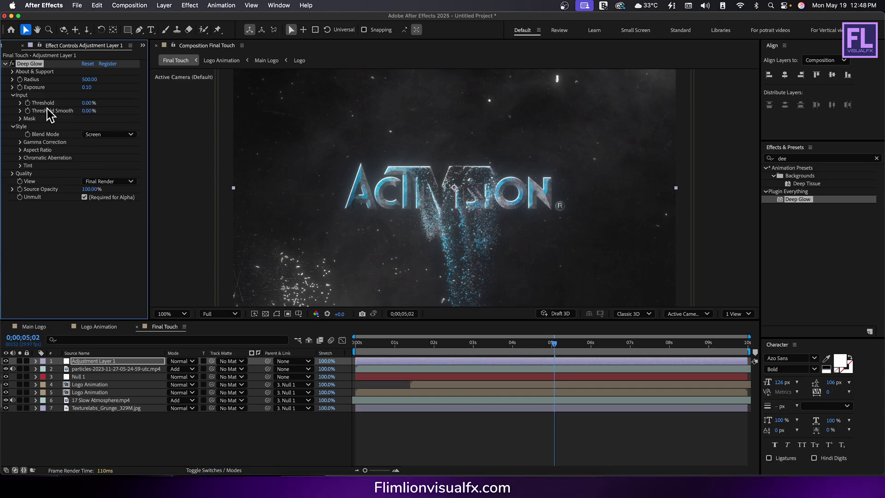
pyautogui.moveTo(89, 103); pyautogui.dragTo(110, 103)
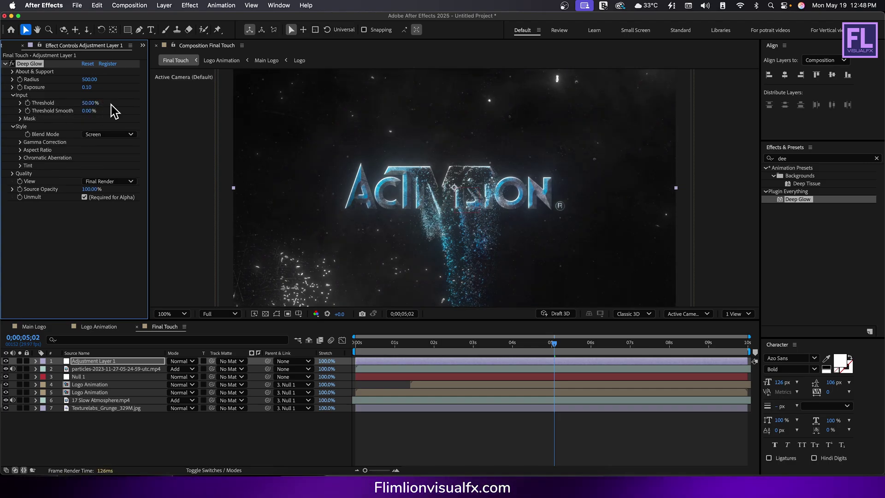
# Add Curves to Adjustment Layer 1 with a gentle S-curve for contrast.
pyautogui.click(877, 158)
pyautogui.write('cu')
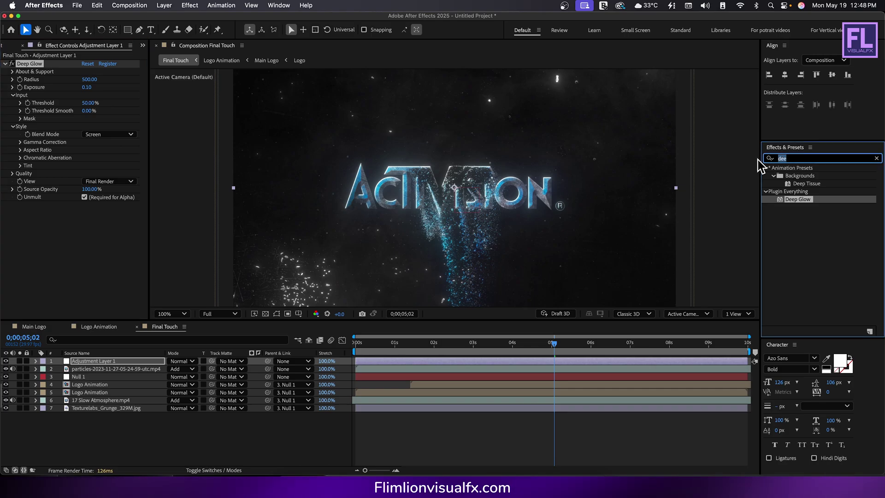
pyautogui.write('rv')
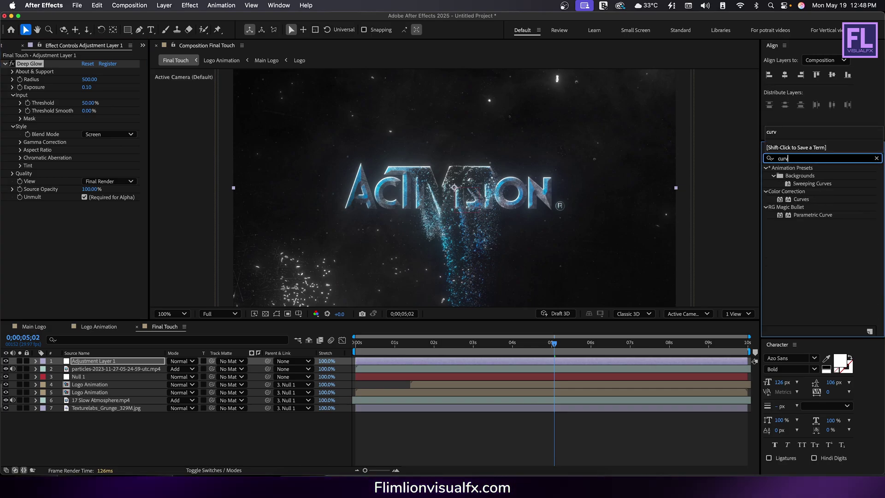
pyautogui.moveTo(794, 199); pyautogui.dragTo(101, 201)
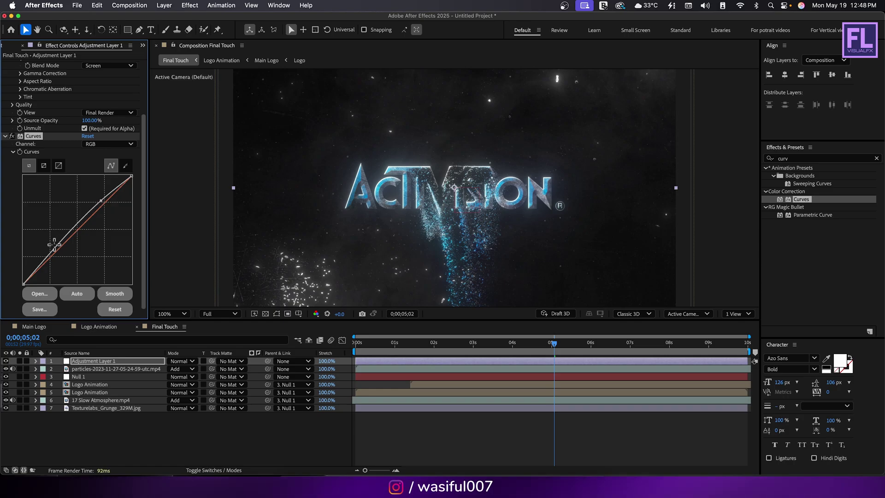
pyautogui.moveTo(55, 249); pyautogui.dragTo(56, 256)
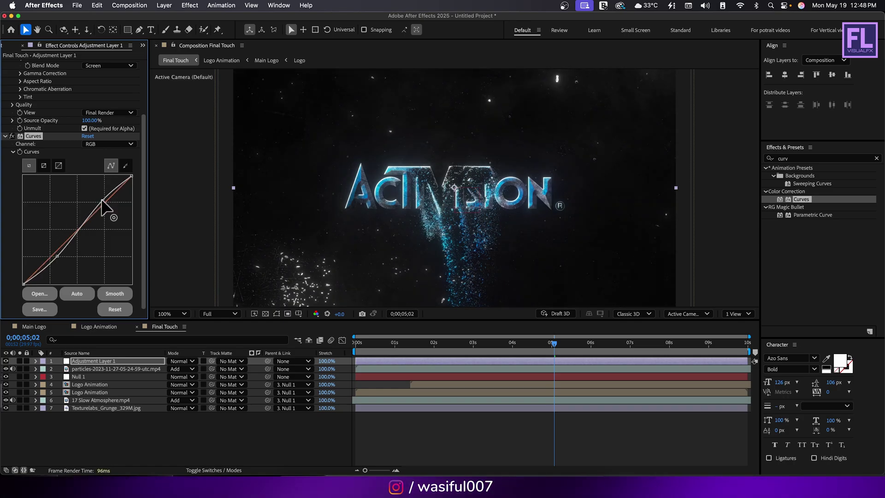
# Apply Sharpen to the adjustment layer with Sharpen Amount 20.
pyautogui.press('super+5')
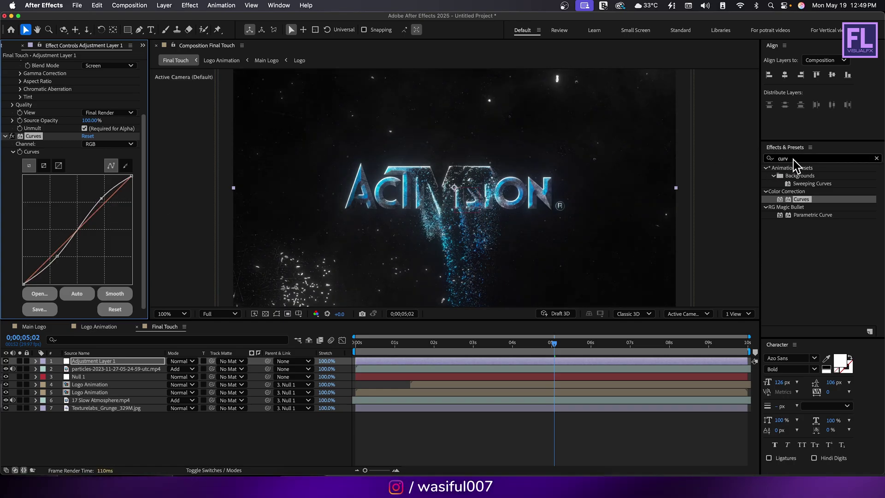
pyautogui.write('shar')
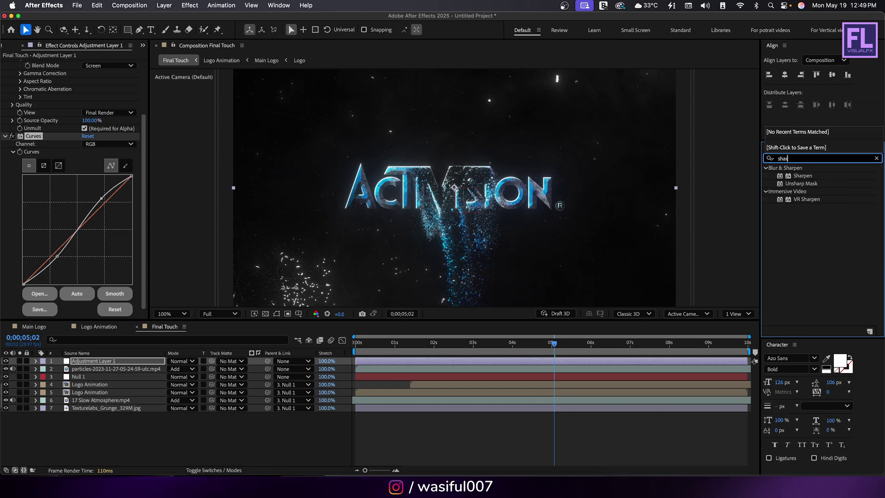
pyautogui.moveTo(803, 177); pyautogui.dragTo(97, 310)
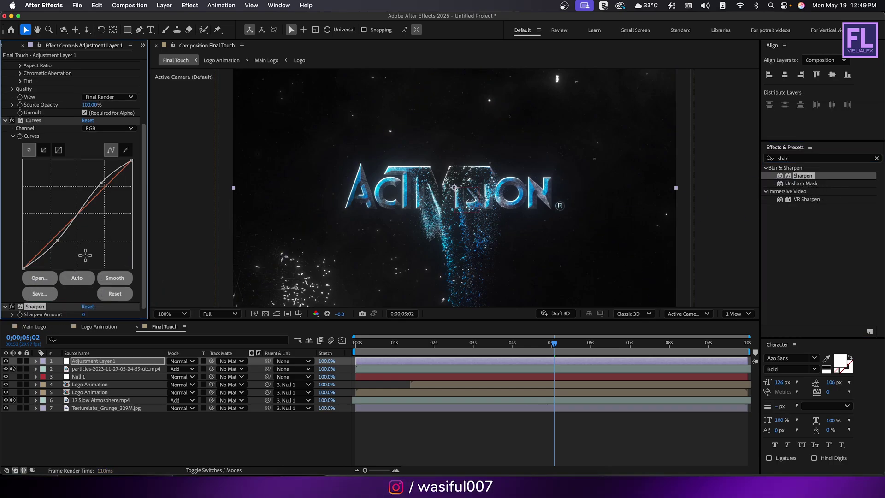
pyautogui.click(84, 315)
pyautogui.write('20')
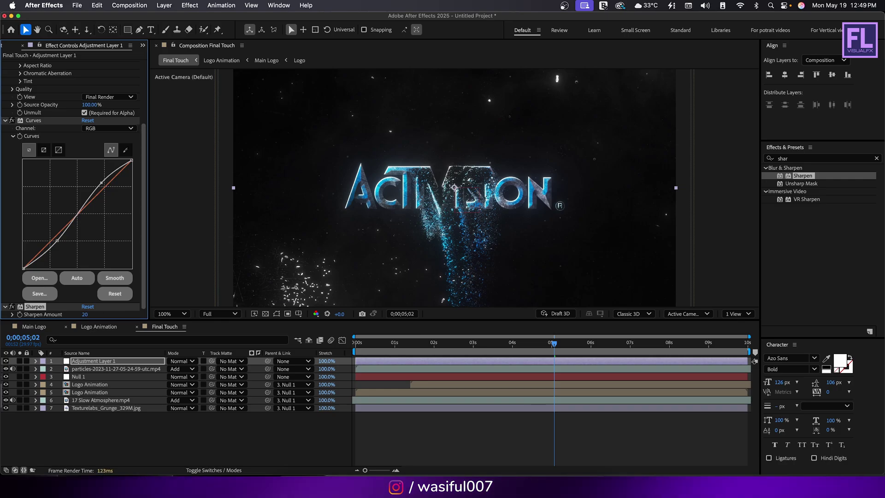
# Add Photo Filter to Adjustment Layer 1 and set its filter to Custom.
pyautogui.click(819, 158)
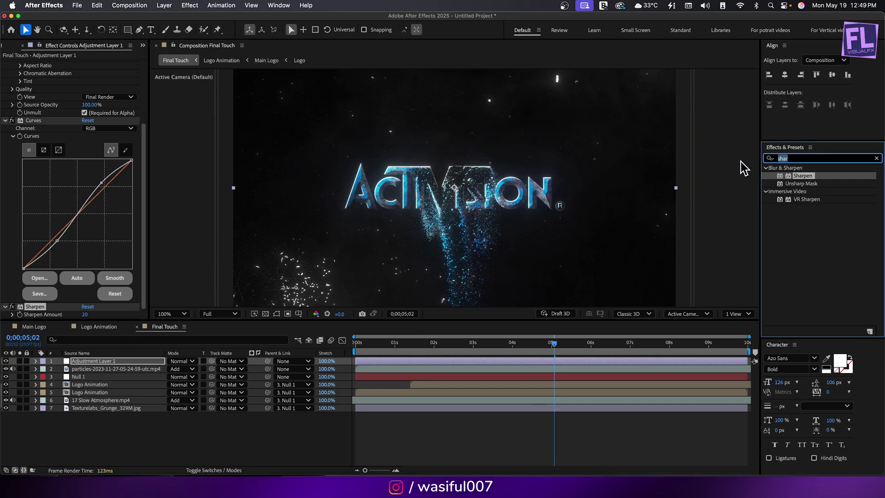
pyautogui.write('photo')
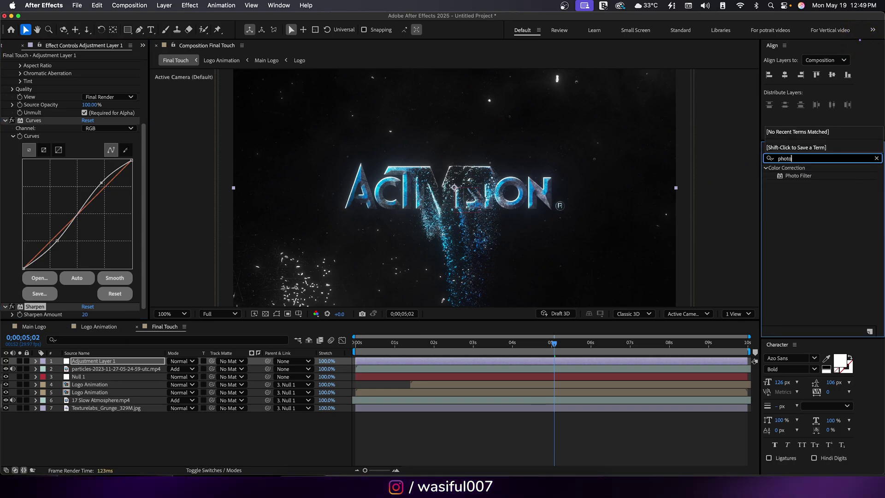
pyautogui.moveTo(811, 175); pyautogui.dragTo(3, 268)
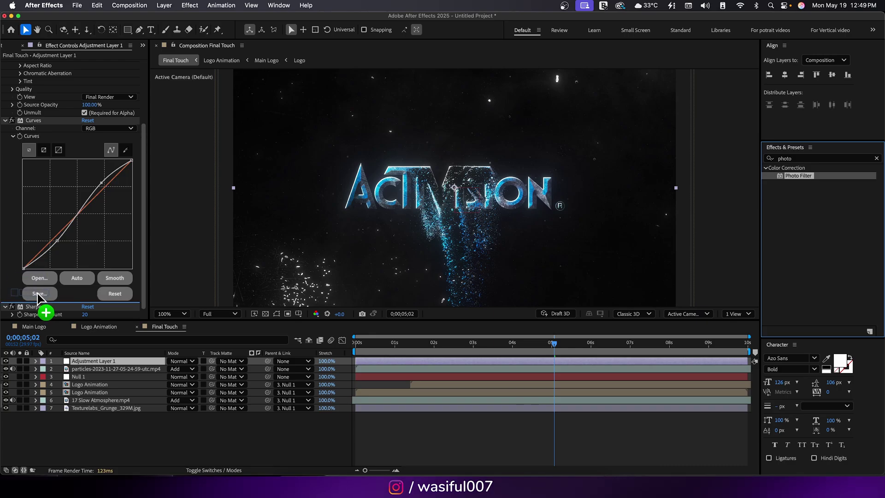
pyautogui.moveTo(38, 294); pyautogui.dragTo(57, 312)
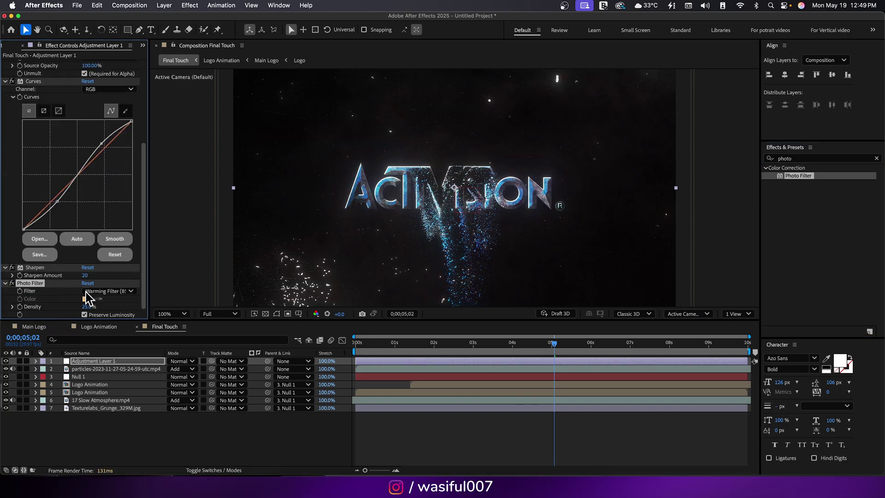
pyautogui.click(103, 292)
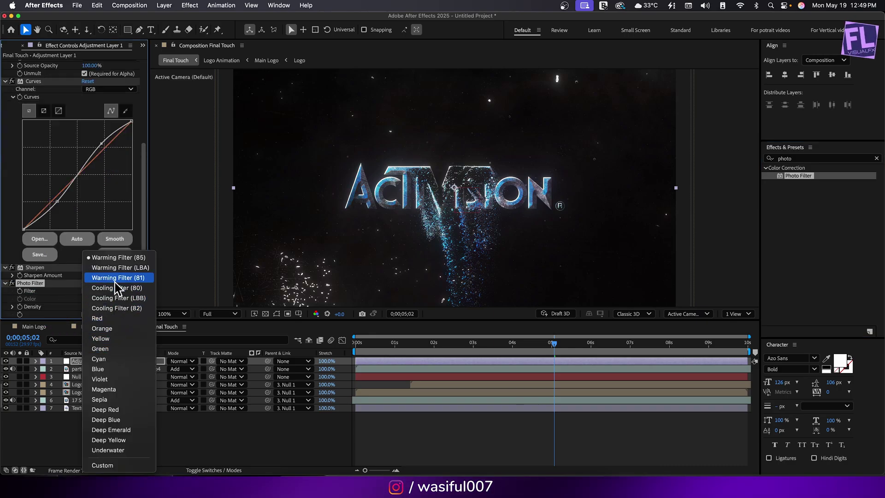
pyautogui.click(102, 465)
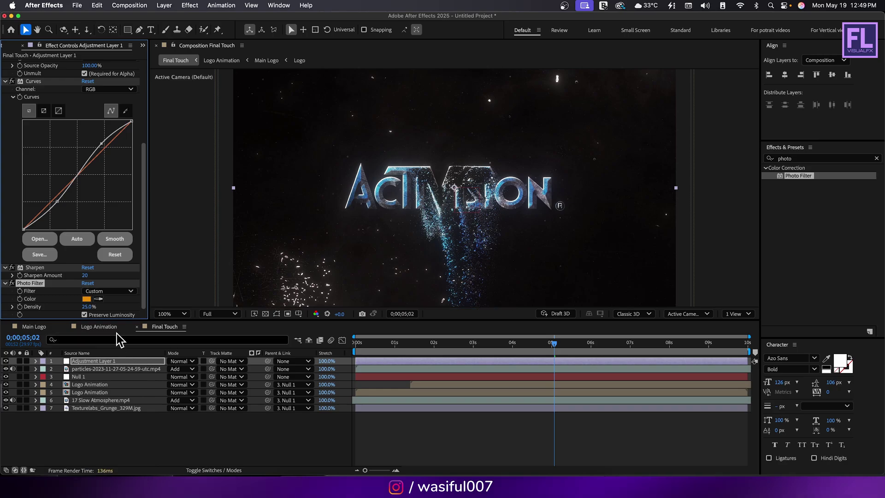
# Choose a cyan-blue custom filter colour and set density to 30%.
pyautogui.click(86, 298)
pyautogui.moveTo(477, 177); pyautogui.dragTo(741, 73)
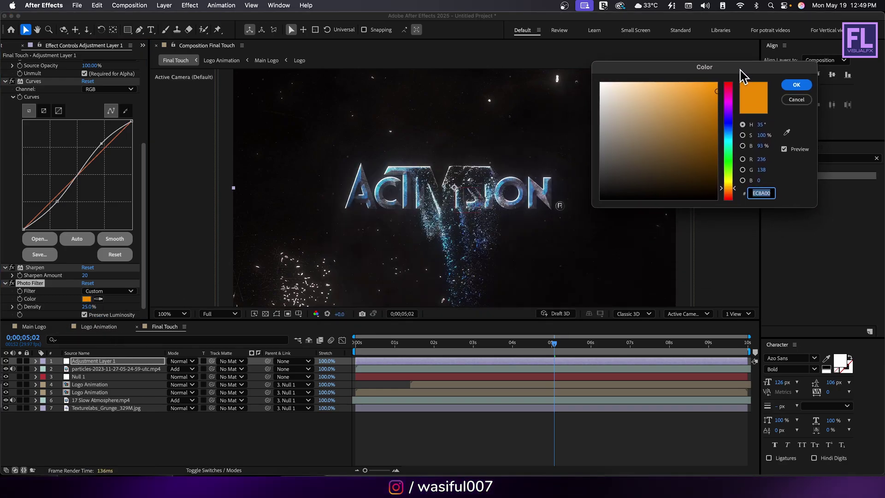
pyautogui.click(727, 134)
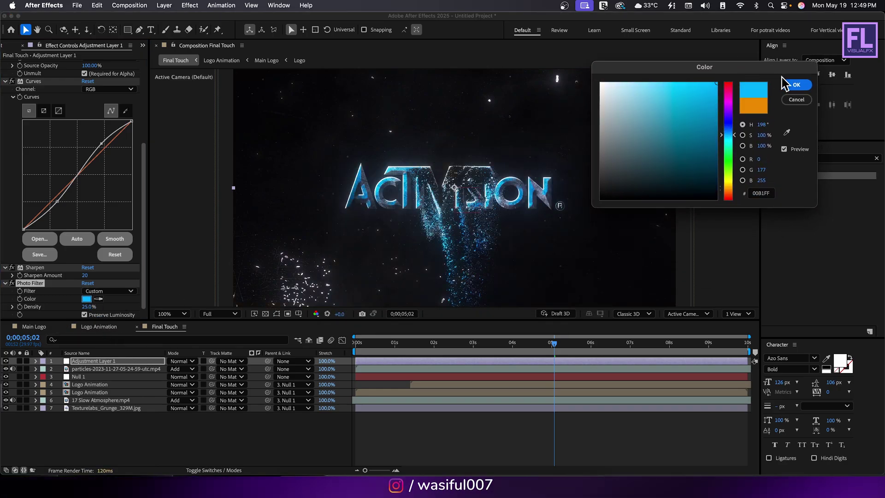
pyautogui.click(796, 86)
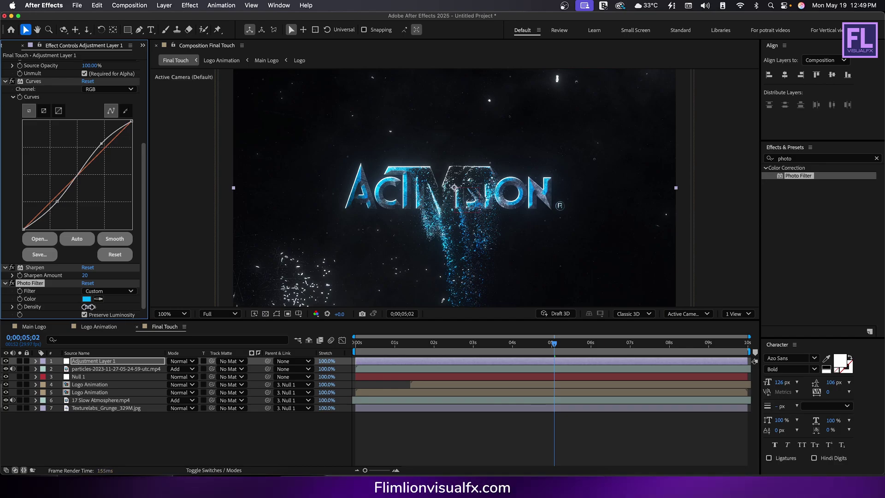
pyautogui.moveTo(89, 312); pyautogui.dragTo(87, 313)
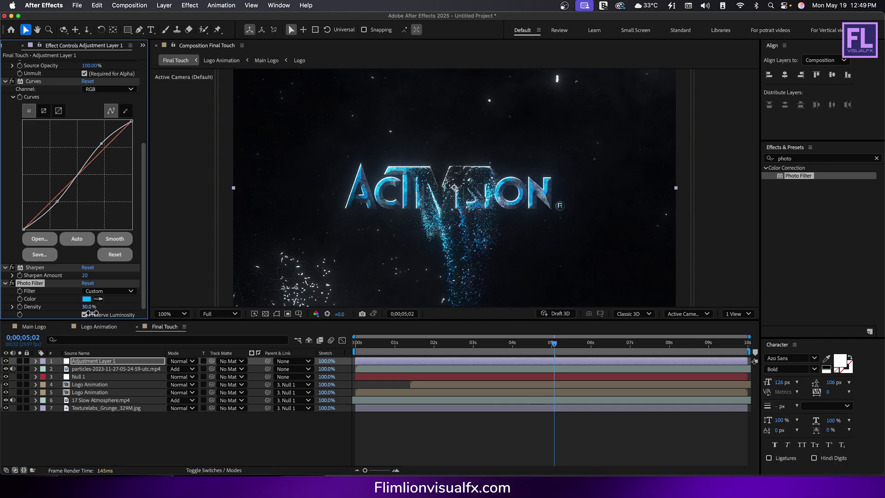
pyautogui.click(193, 410)
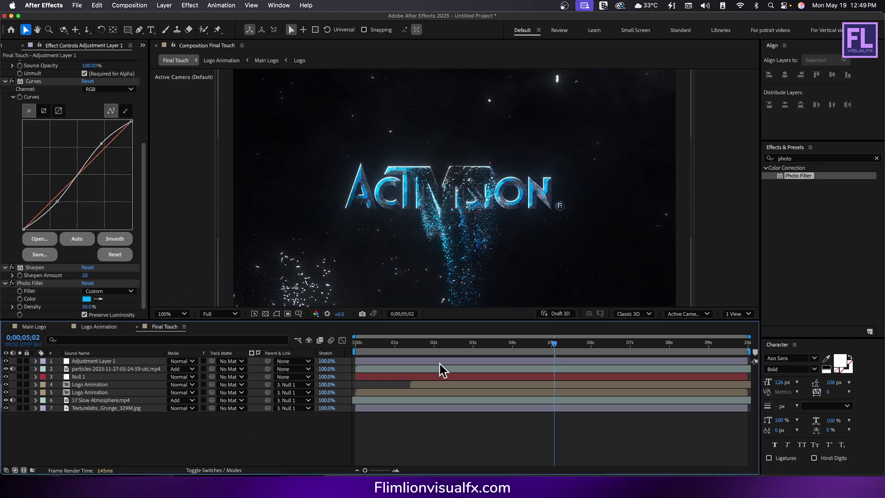
# End the work area near 8 seconds and preview the animation.
pyautogui.moveTo(459, 343); pyautogui.dragTo(692, 345)
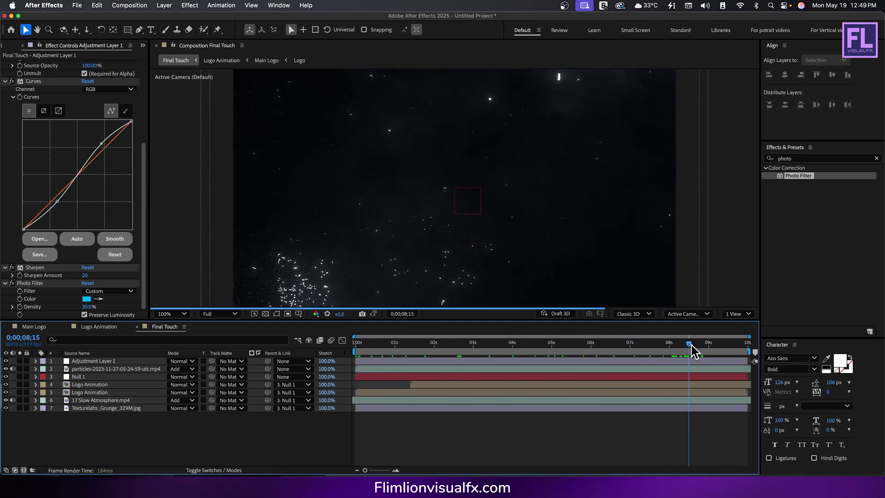
pyautogui.press('n')
pyautogui.click(211, 177)
pyautogui.press('space')
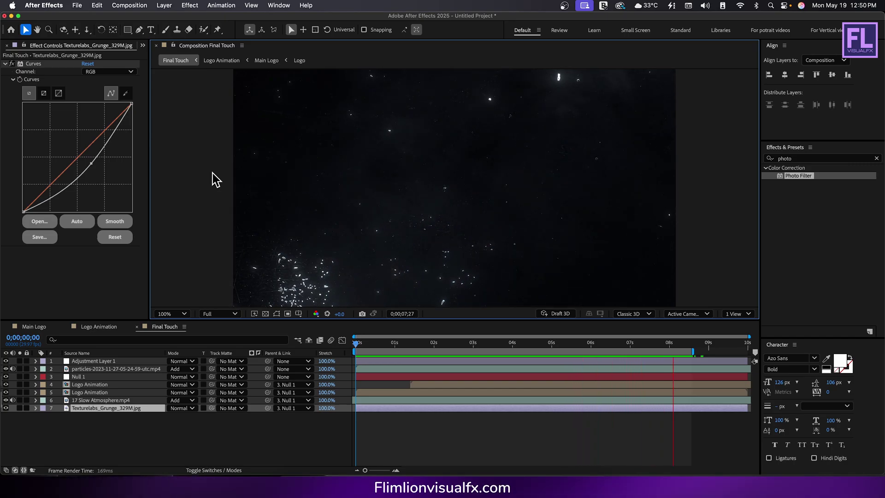
# Maximize the composition viewer and set its magnification to Fit.
pyautogui.press('`')
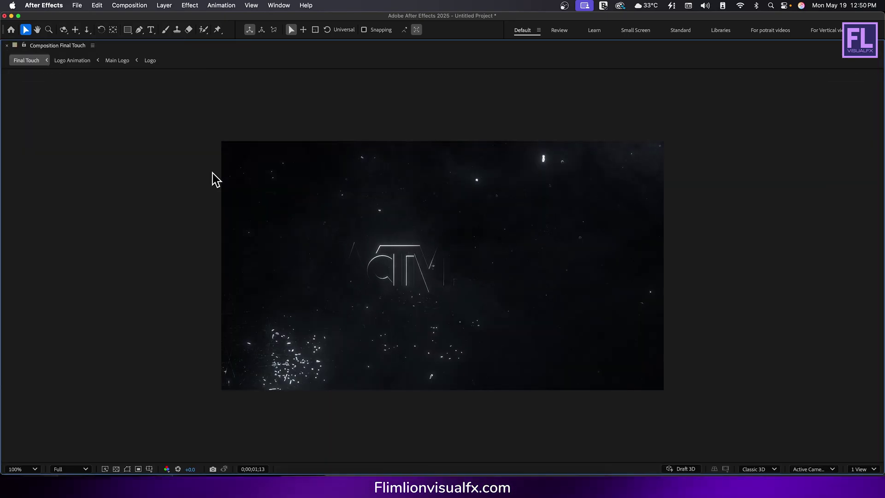
pyautogui.click(22, 469)
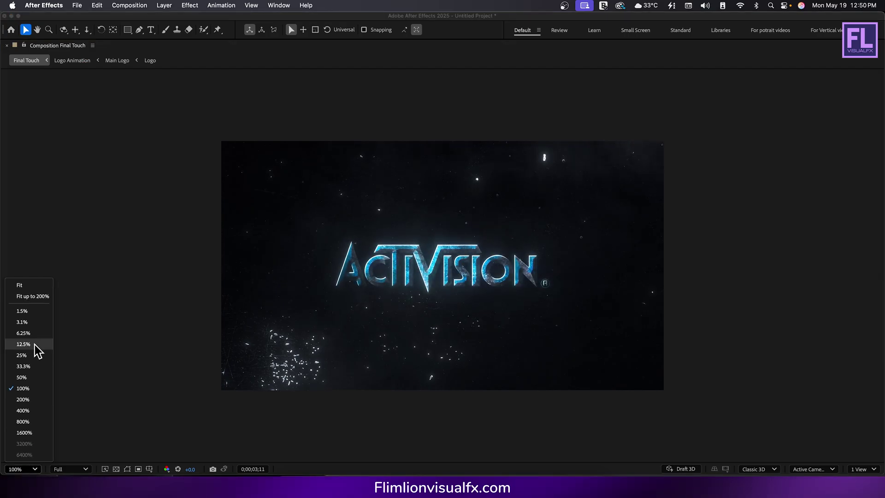
pyautogui.click(26, 286)
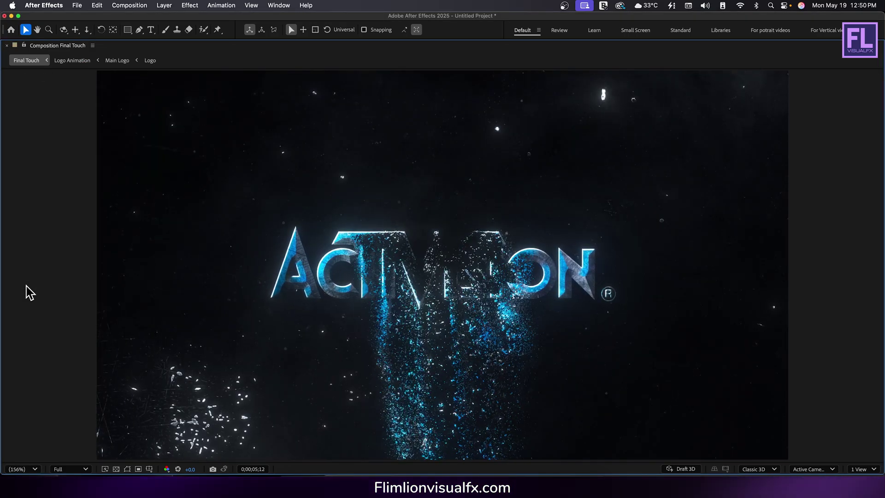